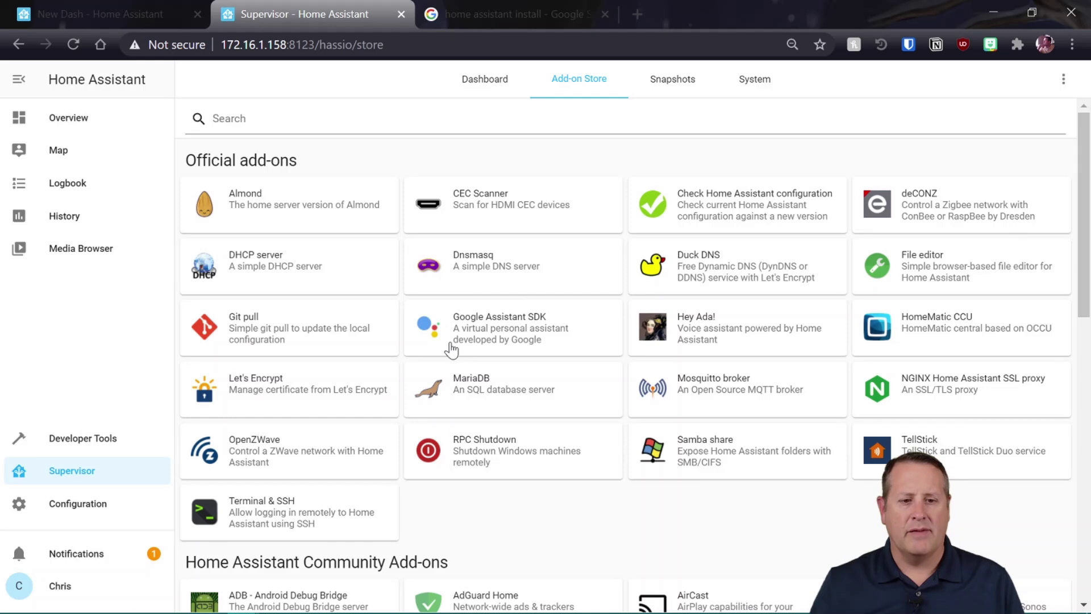
# Step: Browse the official and community add-ons and open the Terminal & SSH add-on's page
pyautogui.scroll(-6, 449, 349)
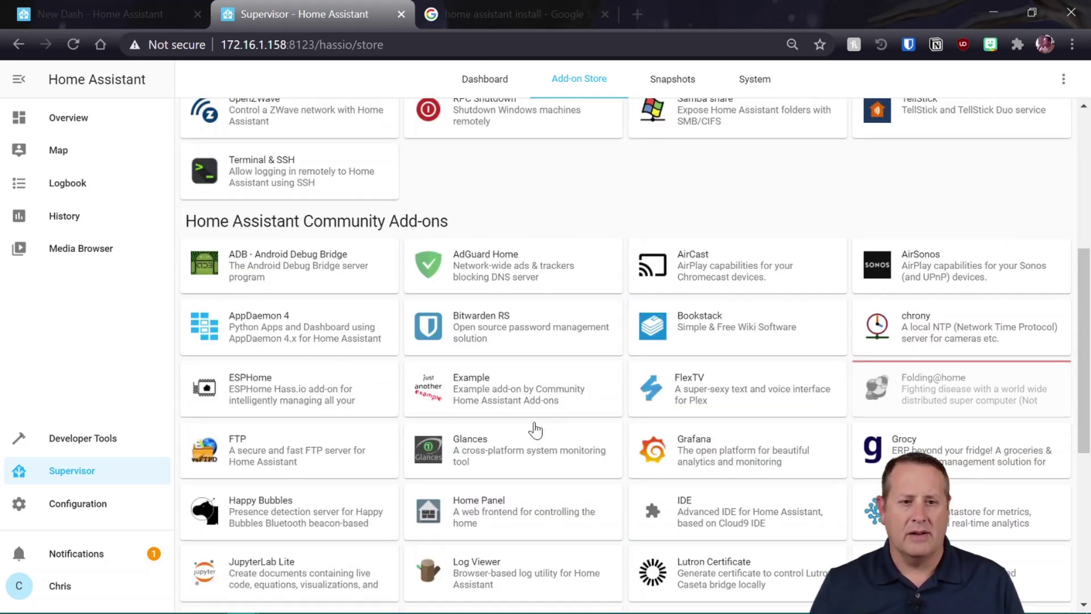
pyautogui.scroll(-6, 534, 430)
pyautogui.scroll(9, 534, 432)
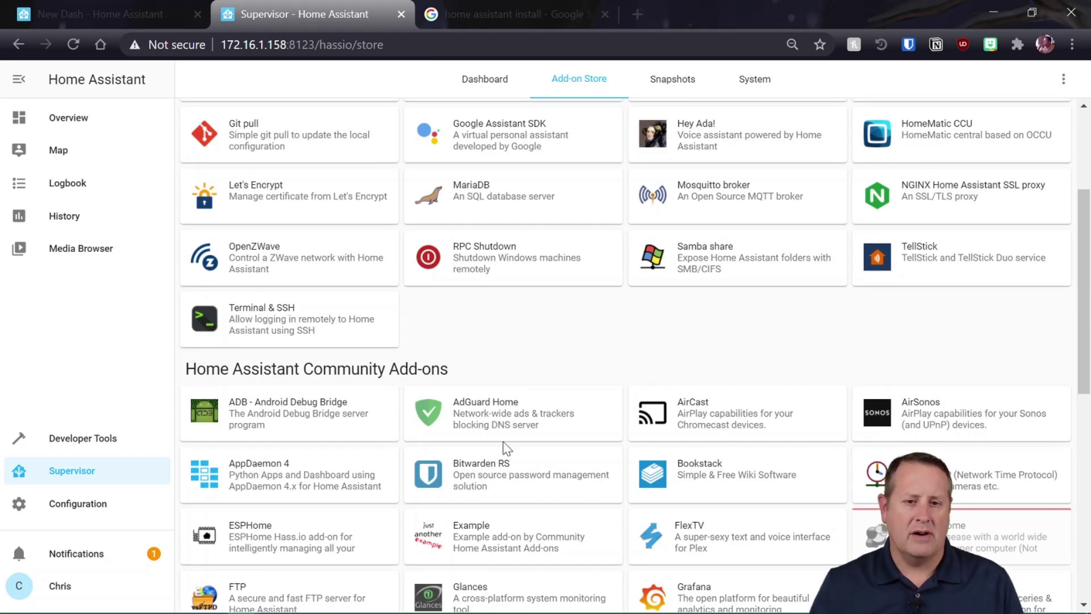
pyautogui.scroll(4, 511, 476)
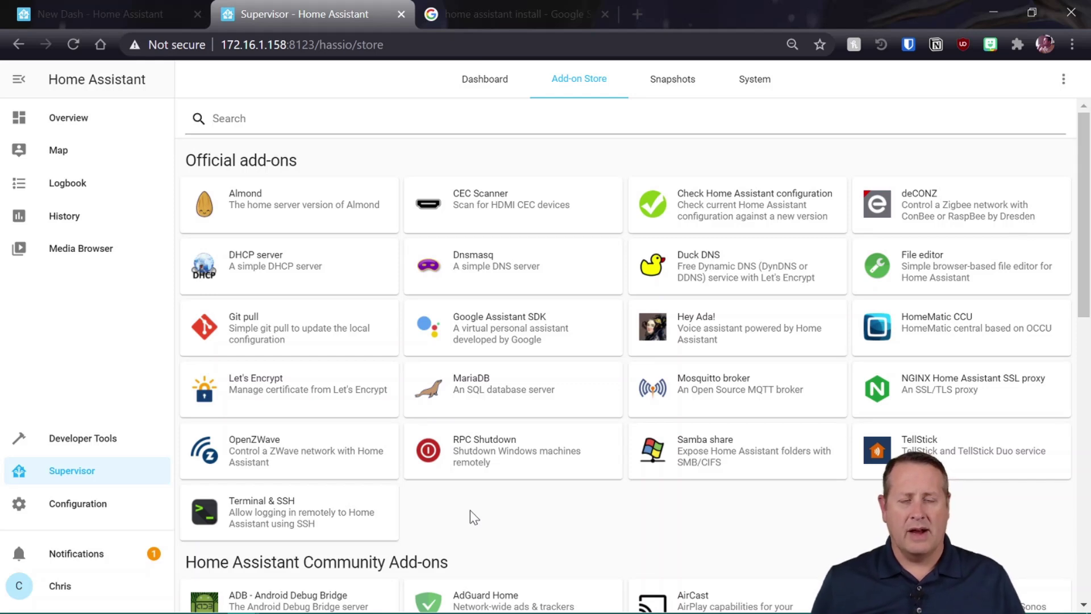
pyautogui.click(243, 517)
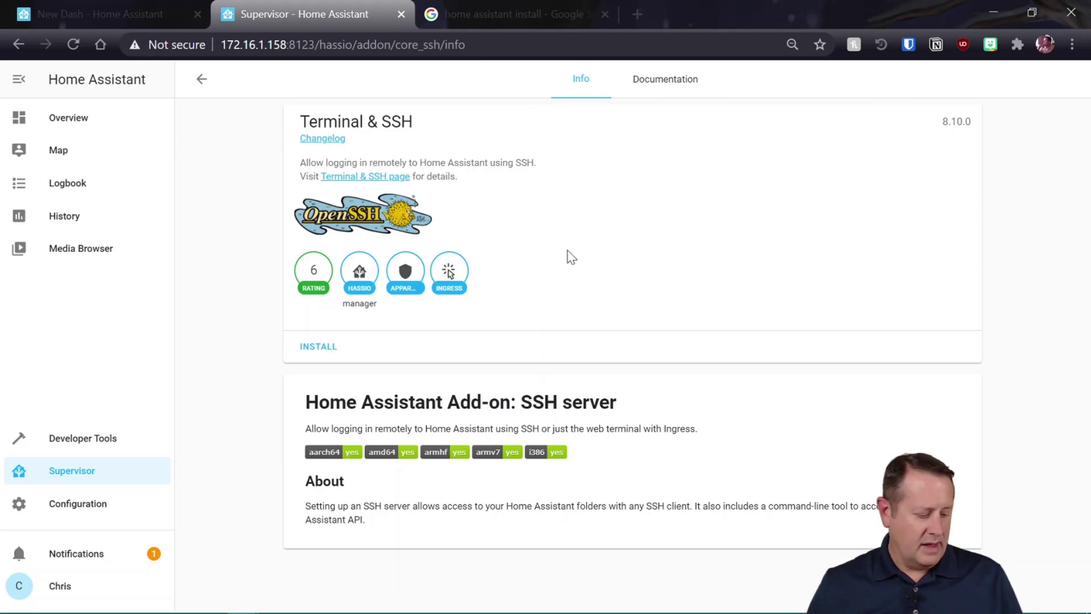
# Step: Read through the Terminal & SSH add-on's documentation, then return to its information page
pyautogui.click(676, 84)
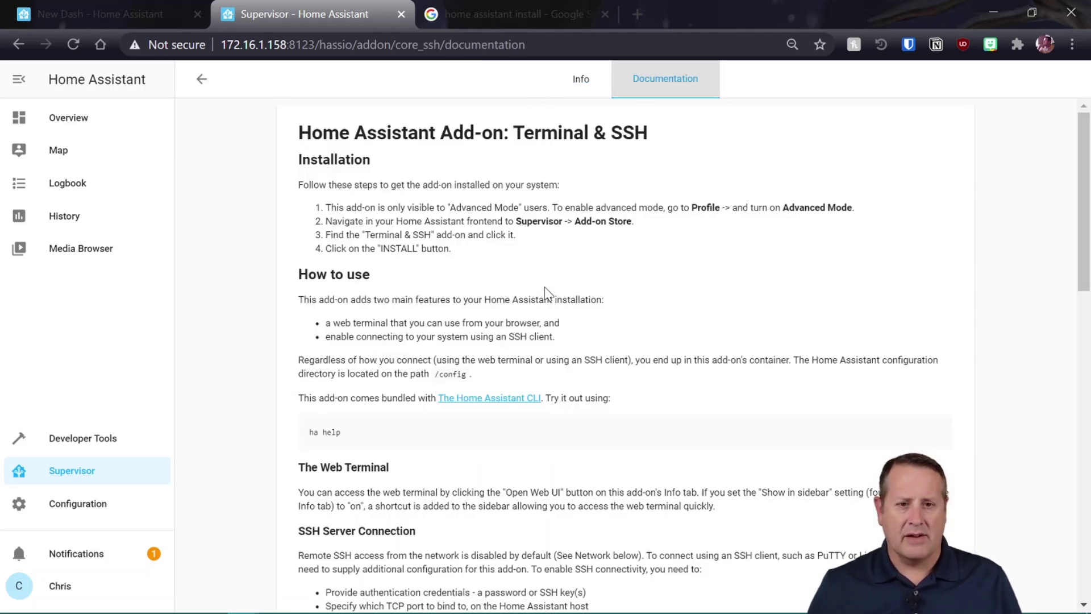
pyautogui.scroll(-6, 384, 316)
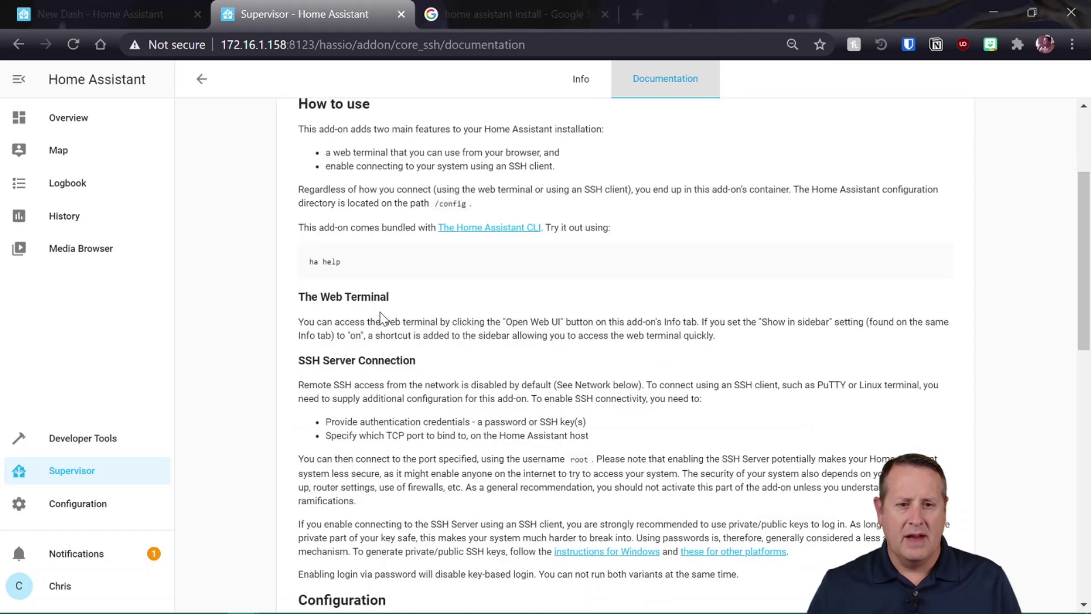
pyautogui.scroll(-10, 625, 353)
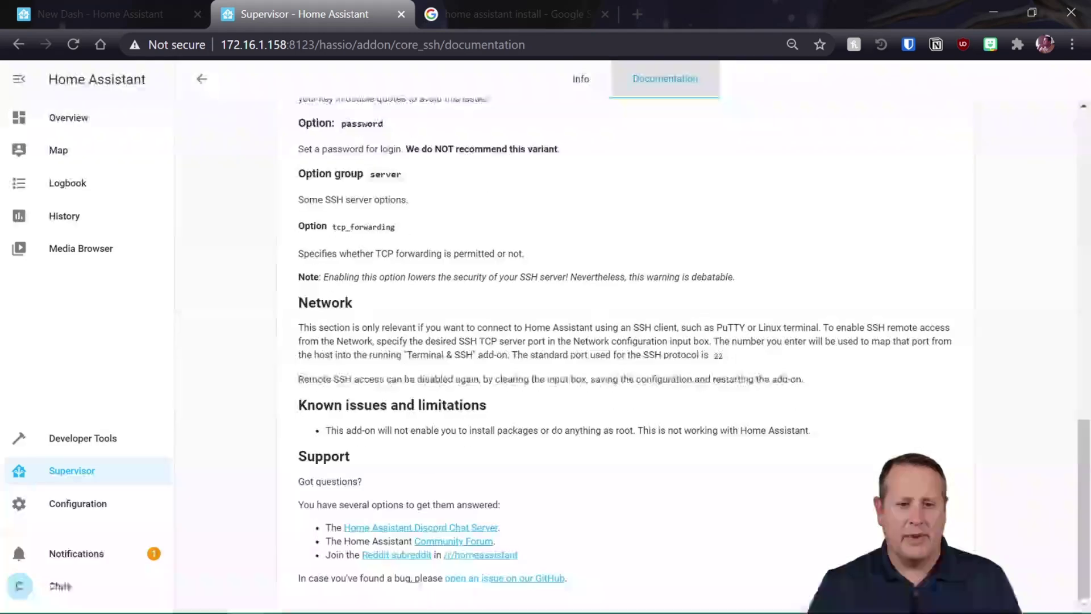
pyautogui.scroll(6, 625, 352)
pyautogui.scroll(10, 625, 352)
pyautogui.click(588, 84)
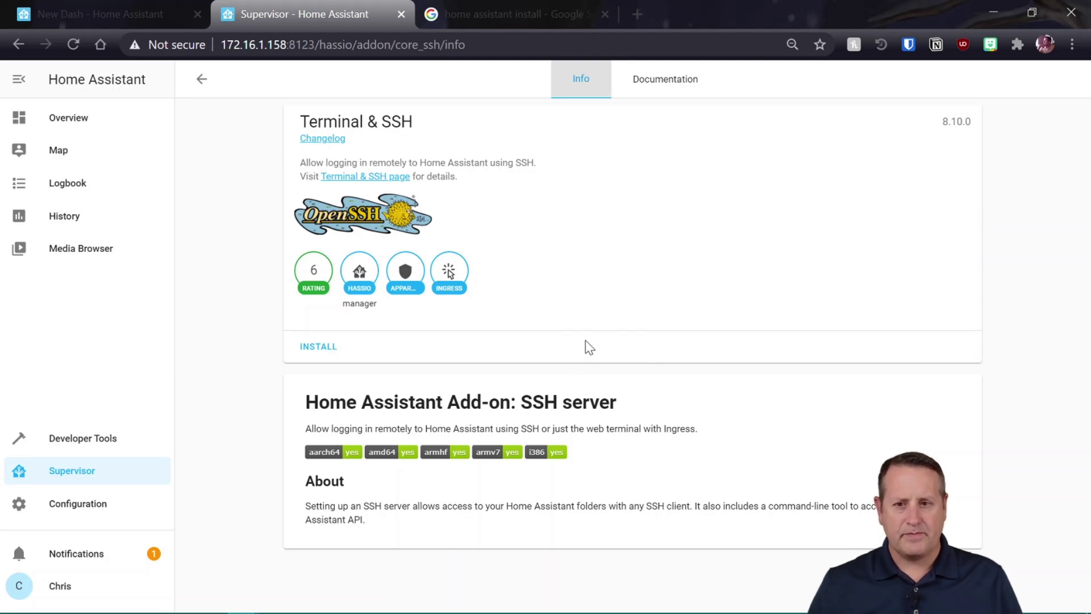
# Step: Install the Terminal & SSH add-on and check its log before starting it
pyautogui.click(325, 347)
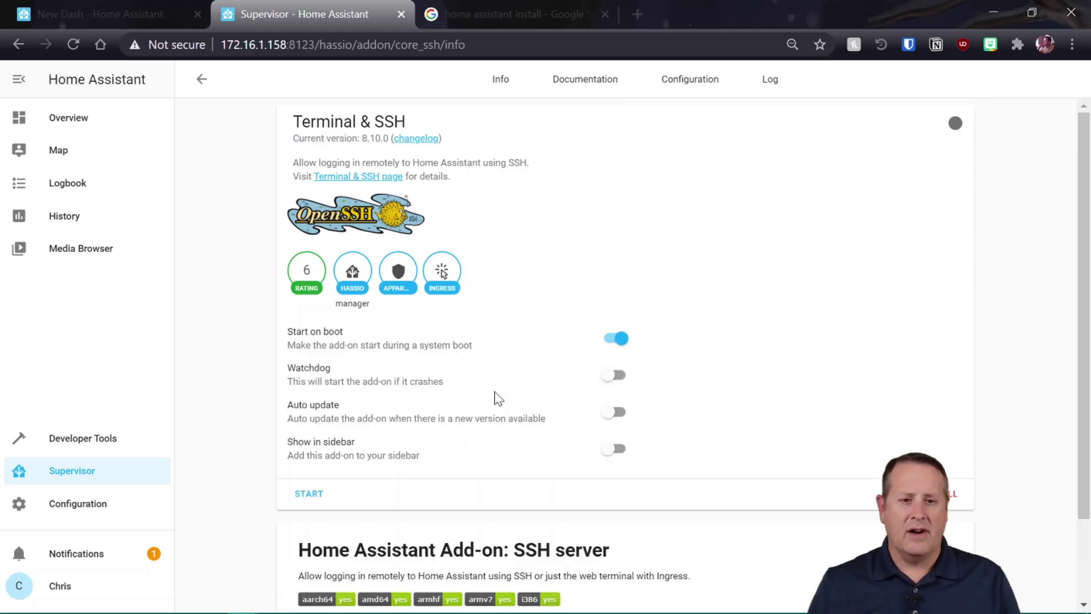
pyautogui.click(775, 78)
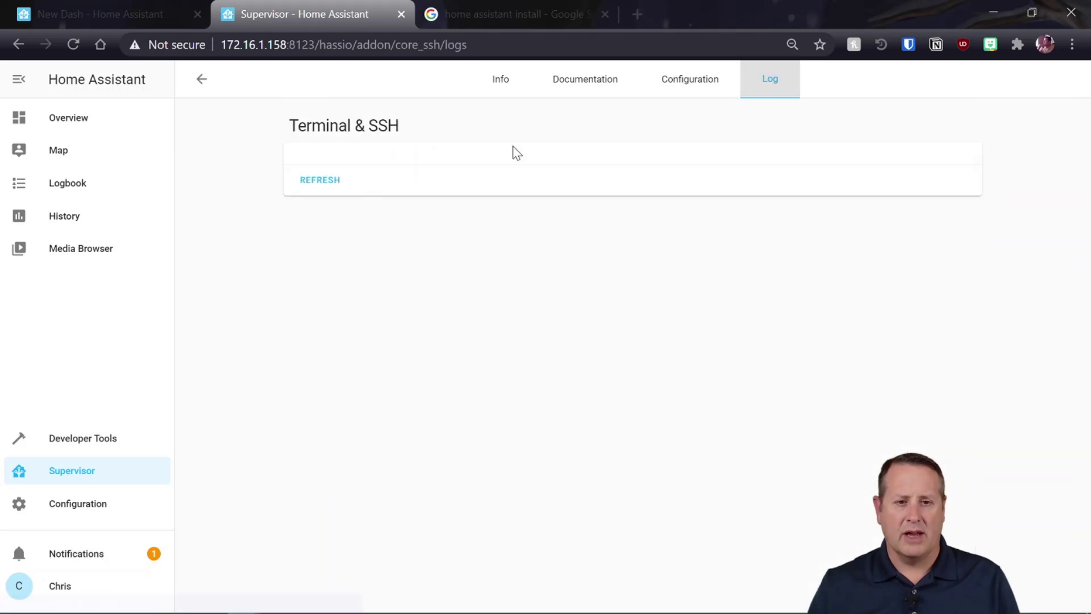
pyautogui.click(501, 83)
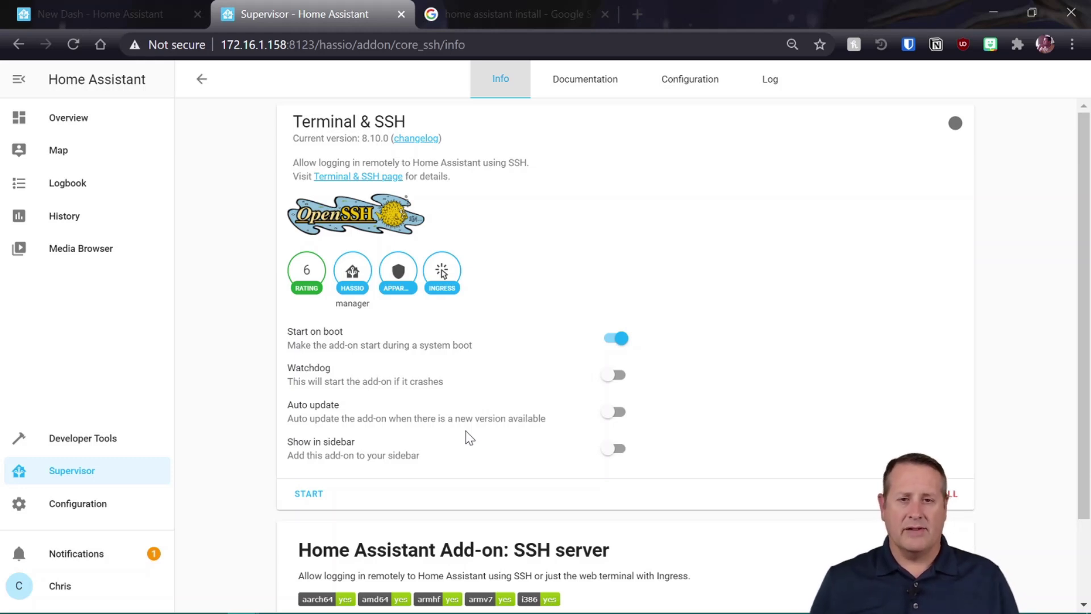
# Step: Enable Show in sidebar for the Terminal & SSH add-on and start it
pyautogui.click(612, 452)
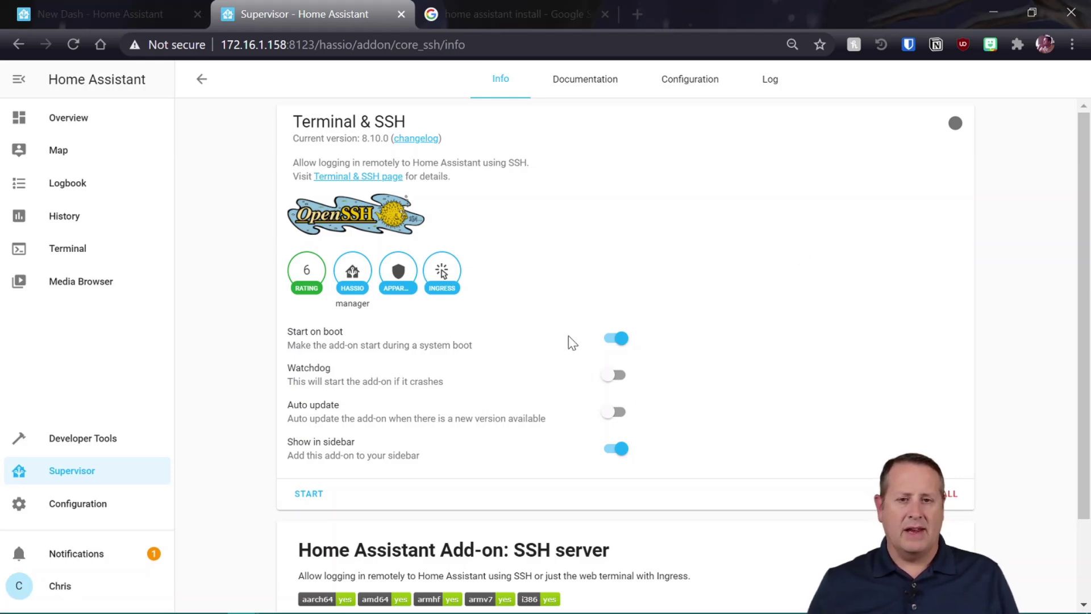
pyautogui.click(310, 495)
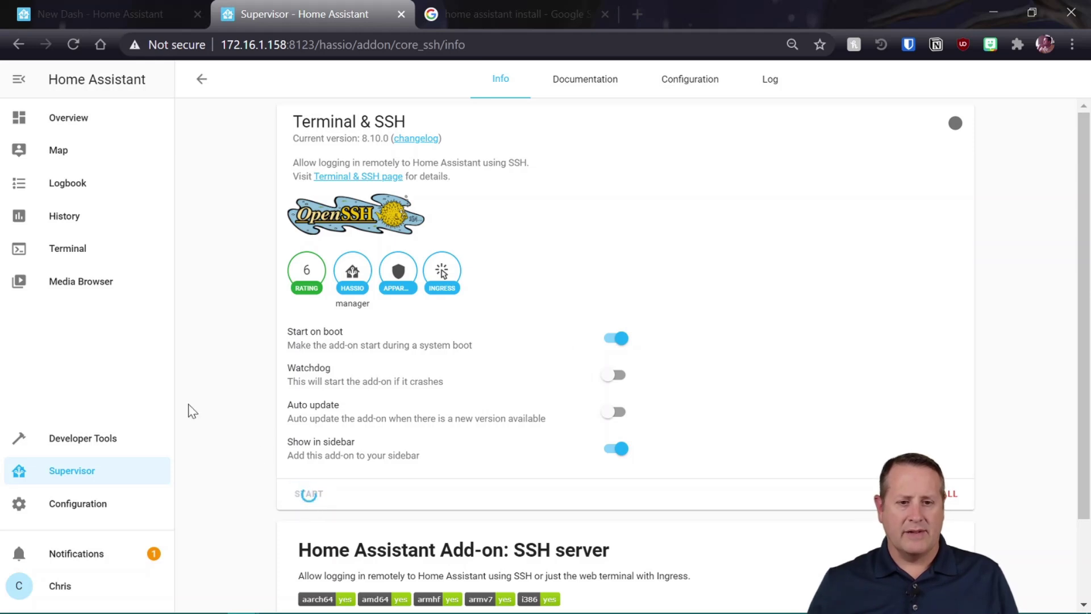
# Step: Check the Terminal & SSH add-on's startup log, refreshing it until the services have started
pyautogui.click(771, 85)
pyautogui.click(325, 183)
pyautogui.click(318, 214)
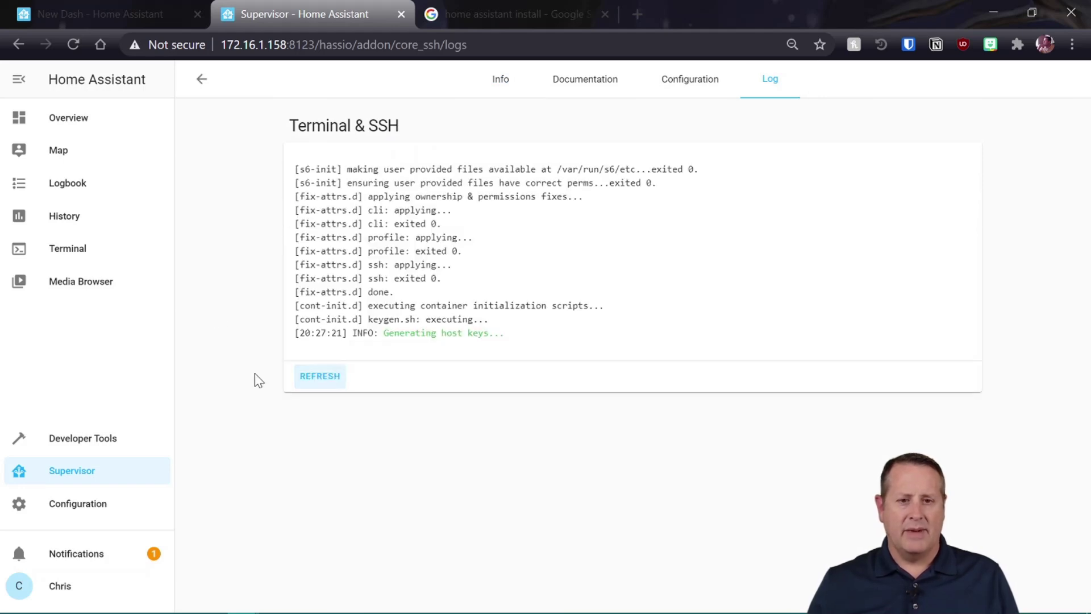
pyautogui.click(336, 382)
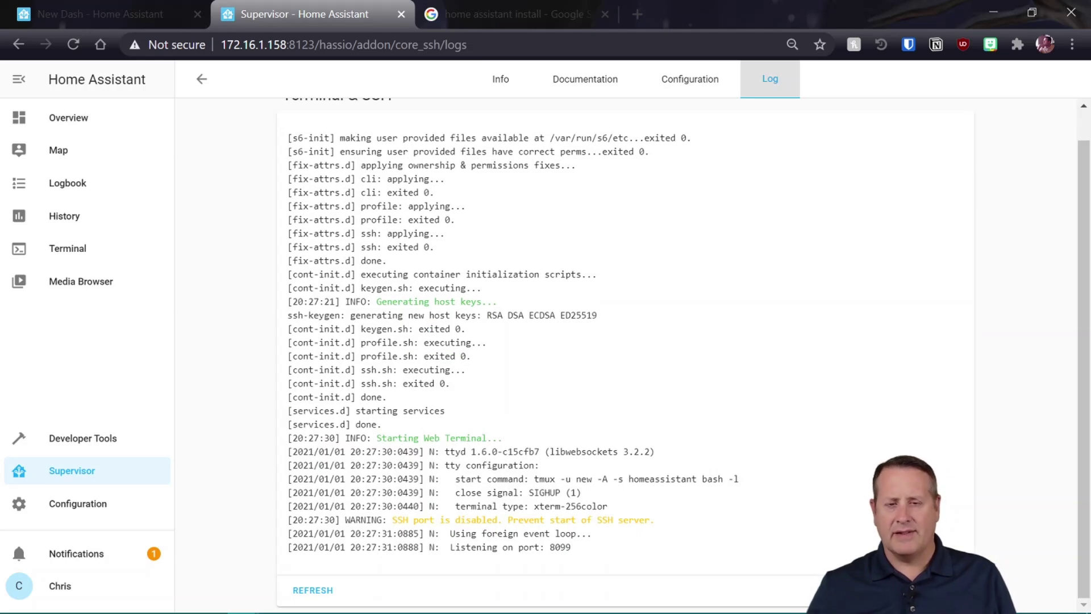
pyautogui.click(501, 82)
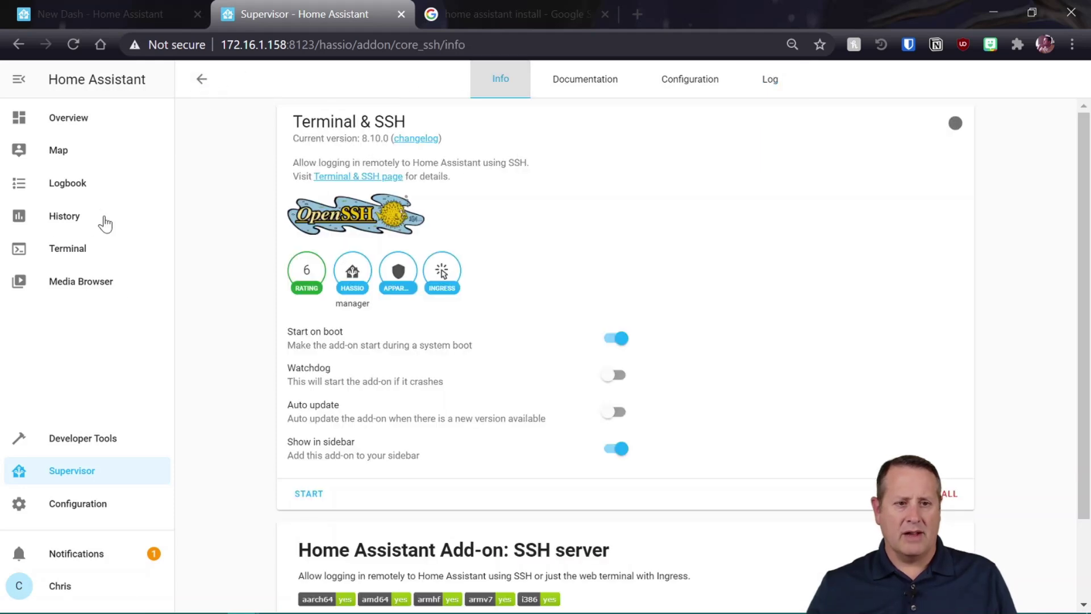
# Step: List the contents of the /config directory in the web terminal, then end the session
pyautogui.click(72, 249)
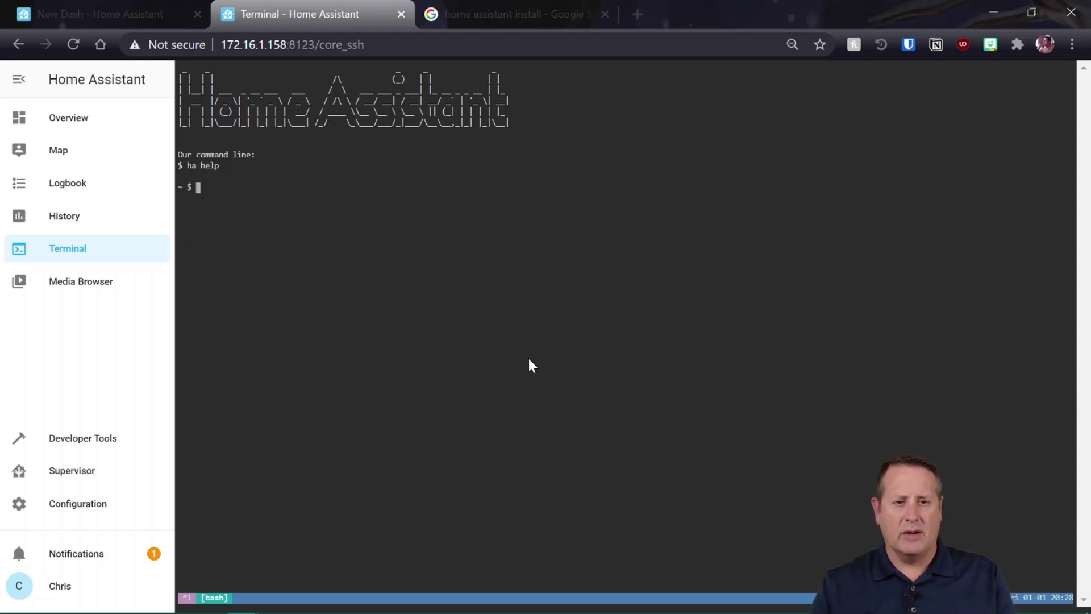
pyautogui.write('cd /config')
pyautogui.press('Return')
pyautogui.write('ls')
pyautogui.press('Return')
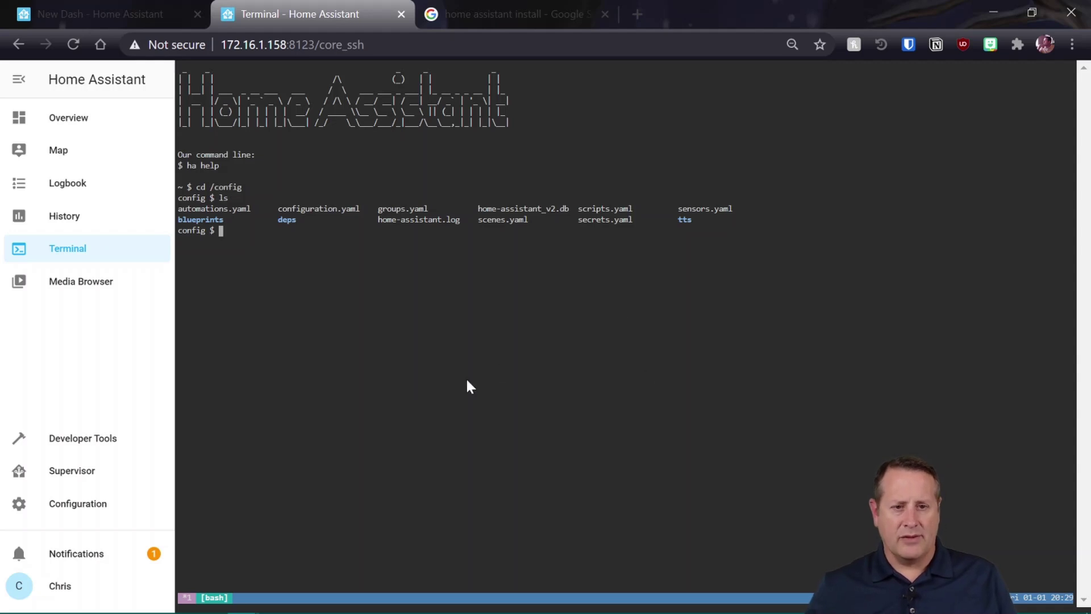
pyautogui.hotkey('ctrl', 'd')
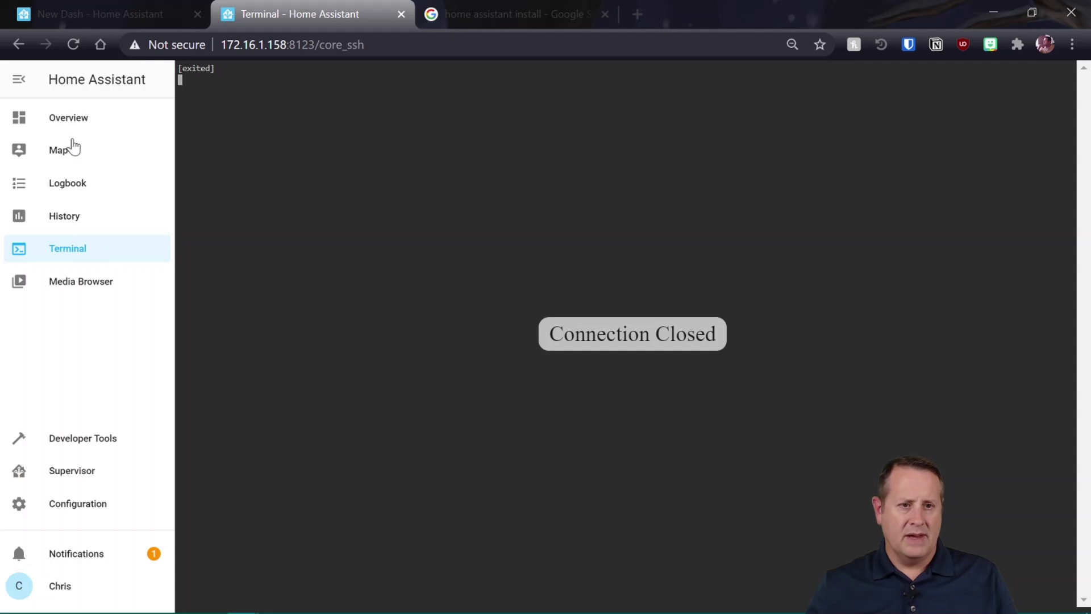
# Step: Install the File editor add-on from the store's official add-ons and look through its description
pyautogui.click(84, 474)
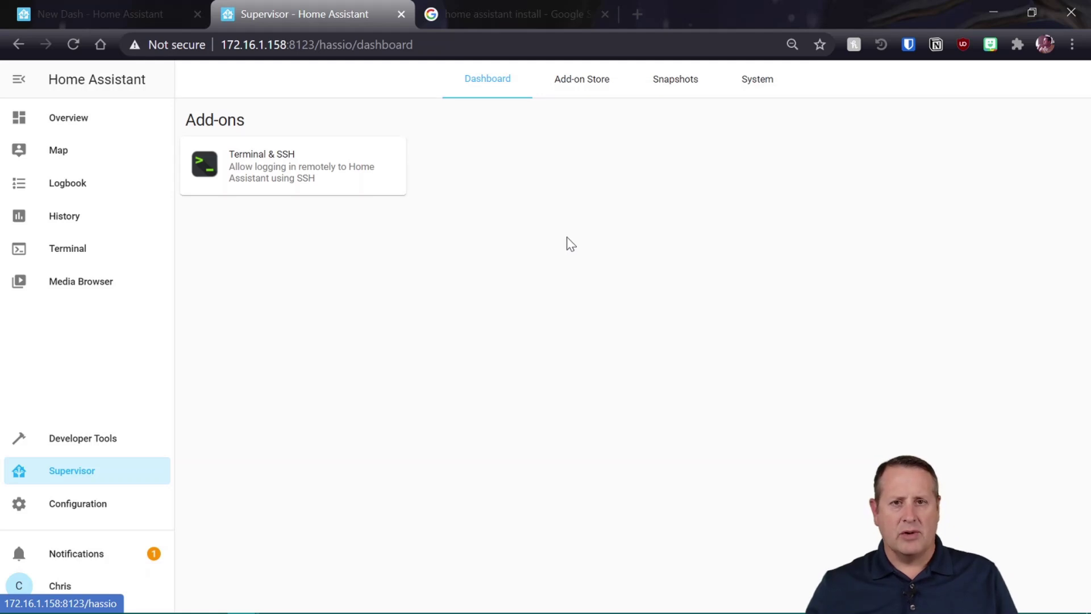
pyautogui.click(603, 90)
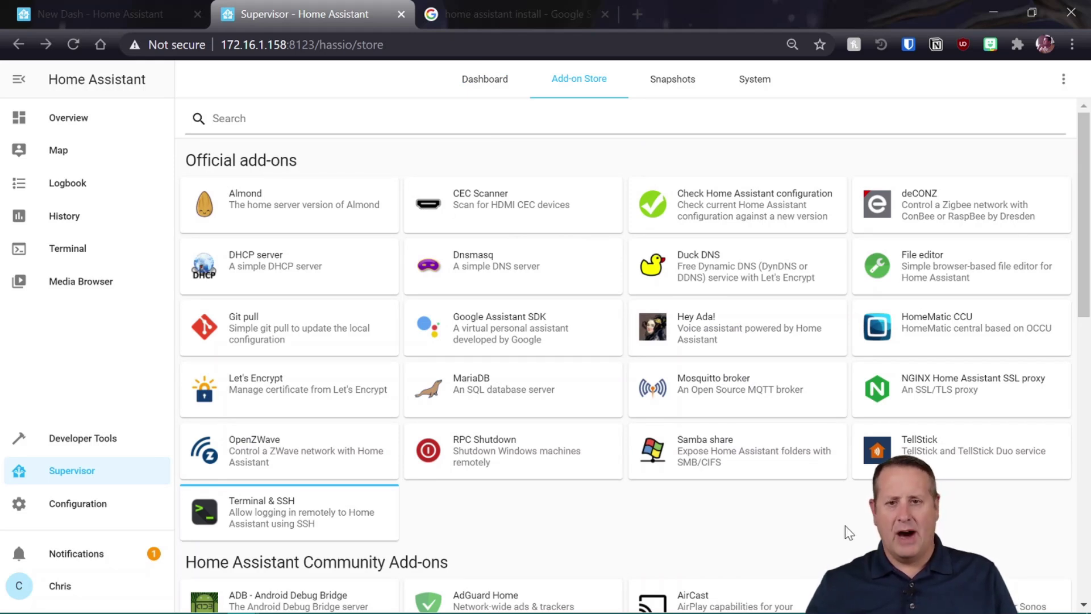
pyautogui.click(957, 276)
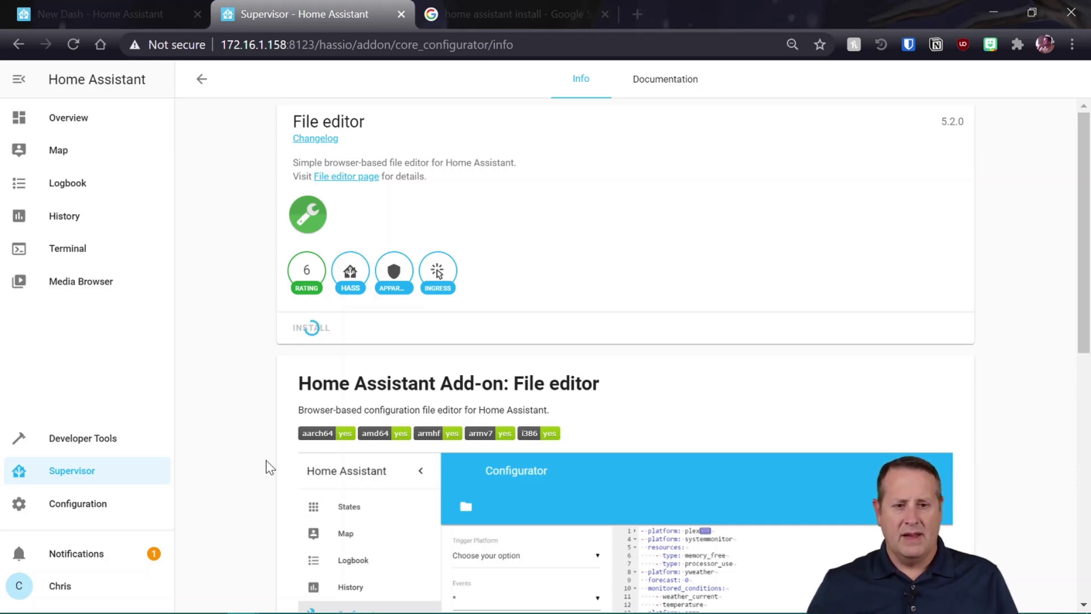
pyautogui.scroll(-6, 268, 466)
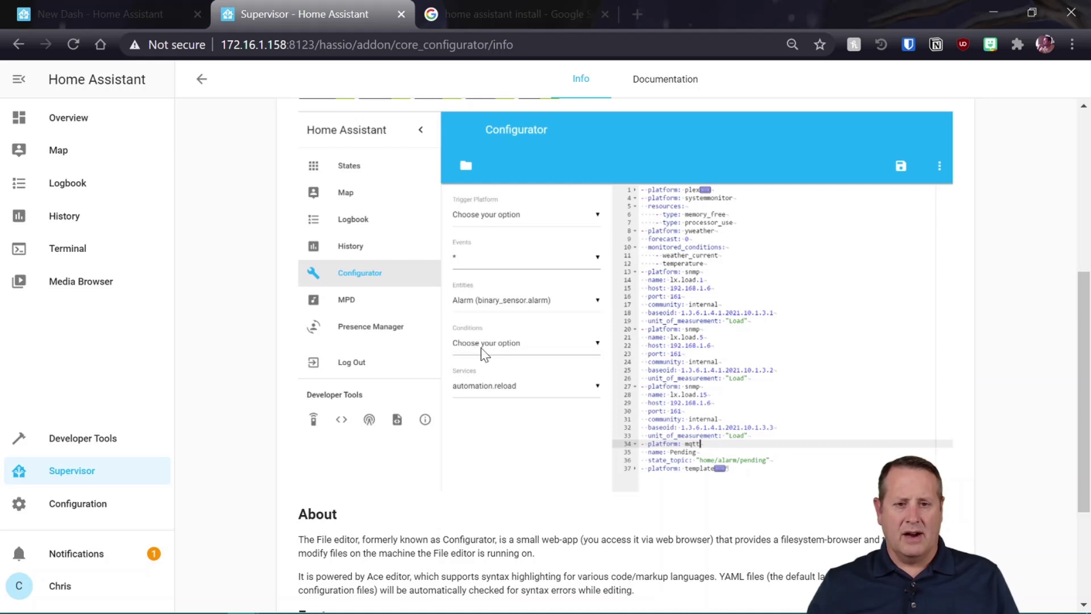
pyautogui.scroll(-3, 508, 347)
pyautogui.scroll(8, 276, 446)
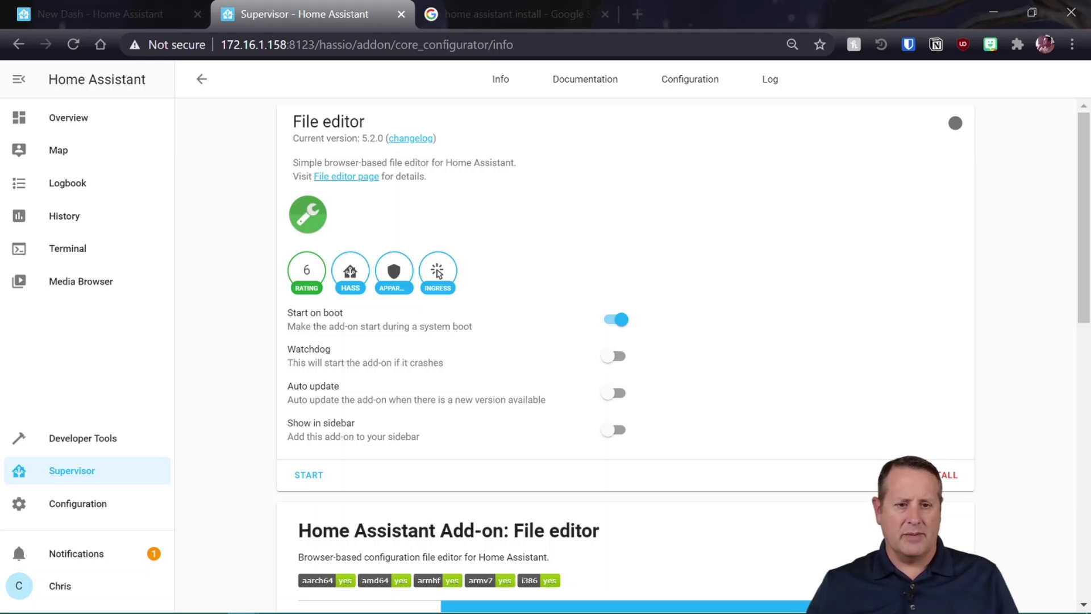
# Step: Enable Show in sidebar for the File editor add-on and start it
pyautogui.click(619, 433)
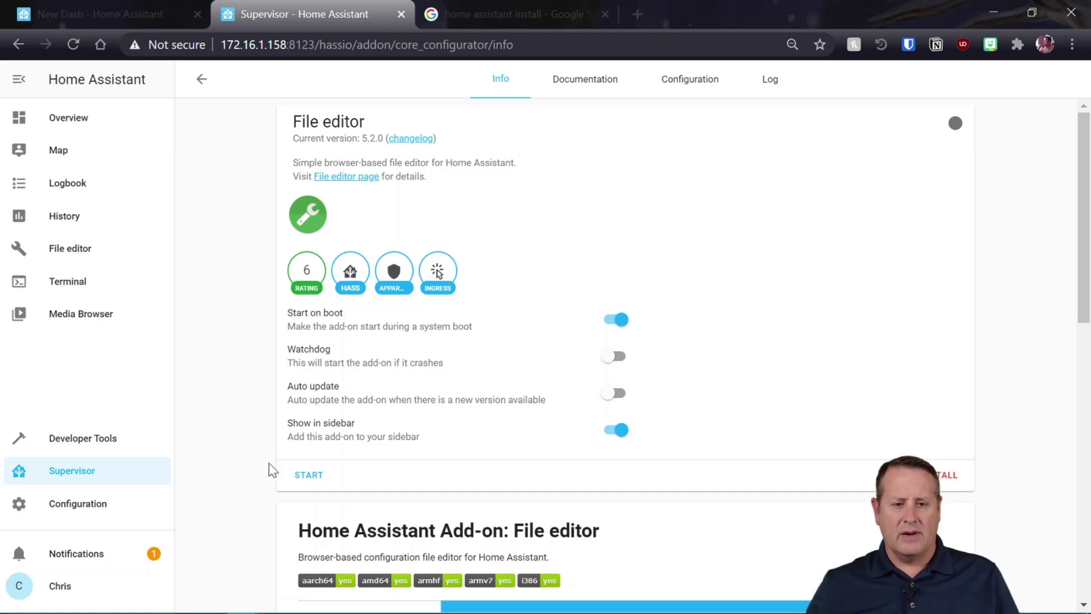
pyautogui.click(773, 82)
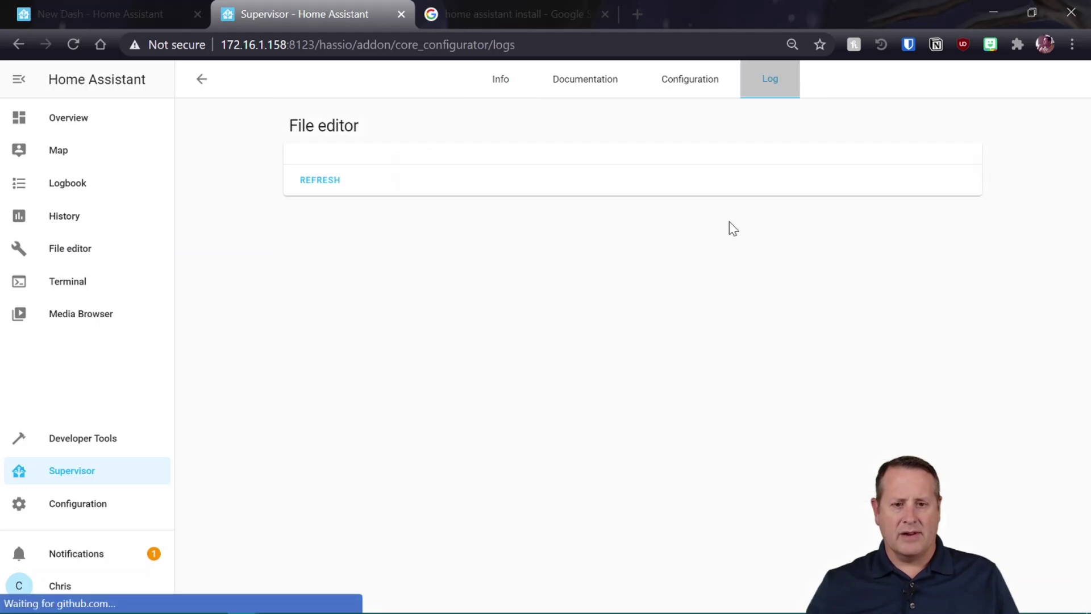
pyautogui.click(526, 84)
pyautogui.click(304, 476)
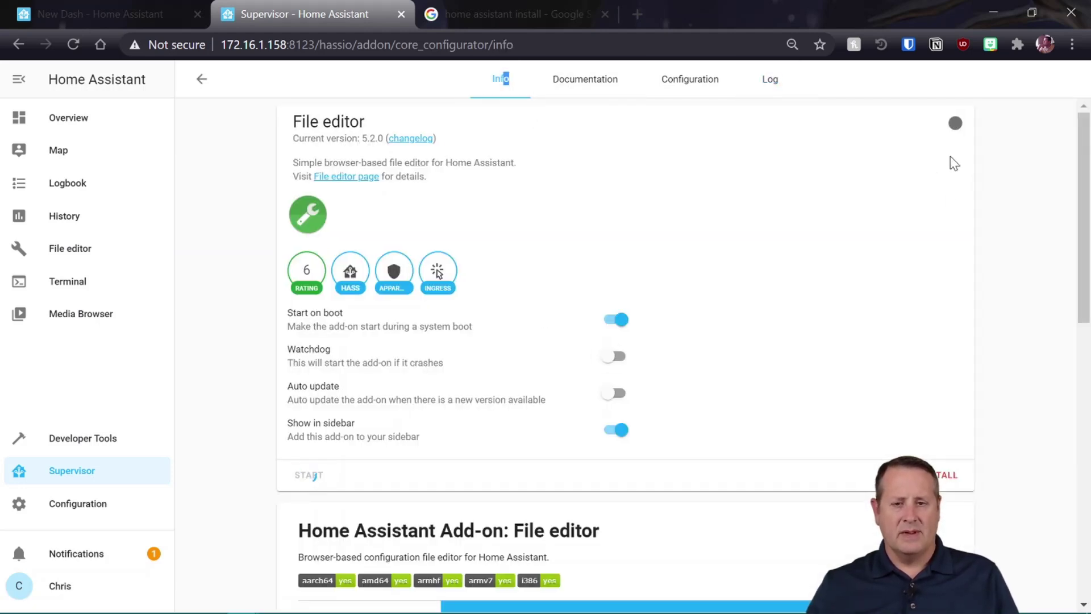
# Step: Check the File editor add-on's startup log, refreshing it until the server is listening
pyautogui.click(768, 80)
pyautogui.click(335, 214)
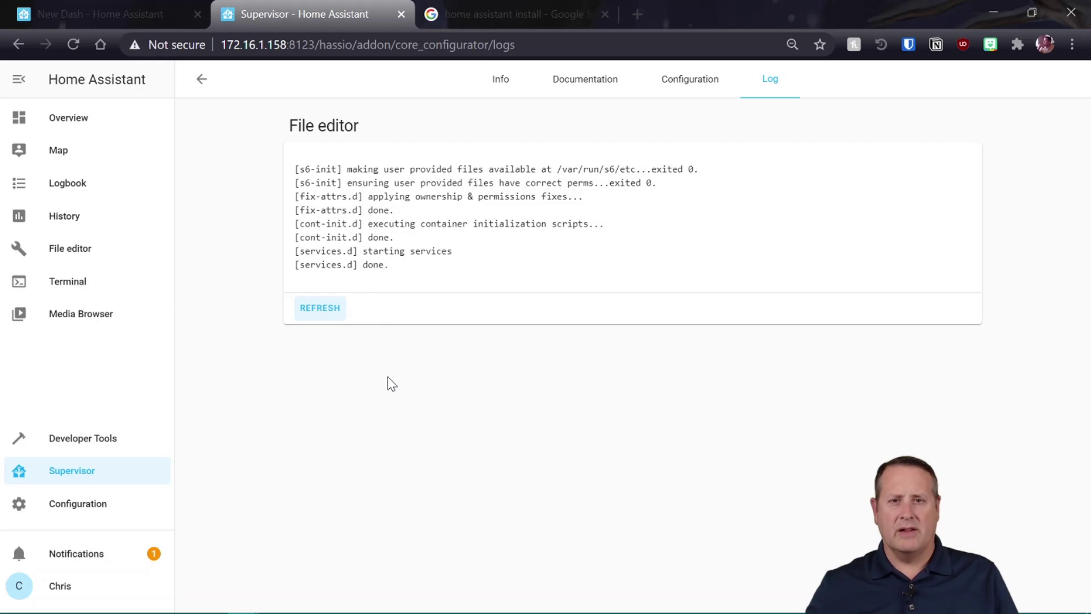
pyautogui.click(325, 308)
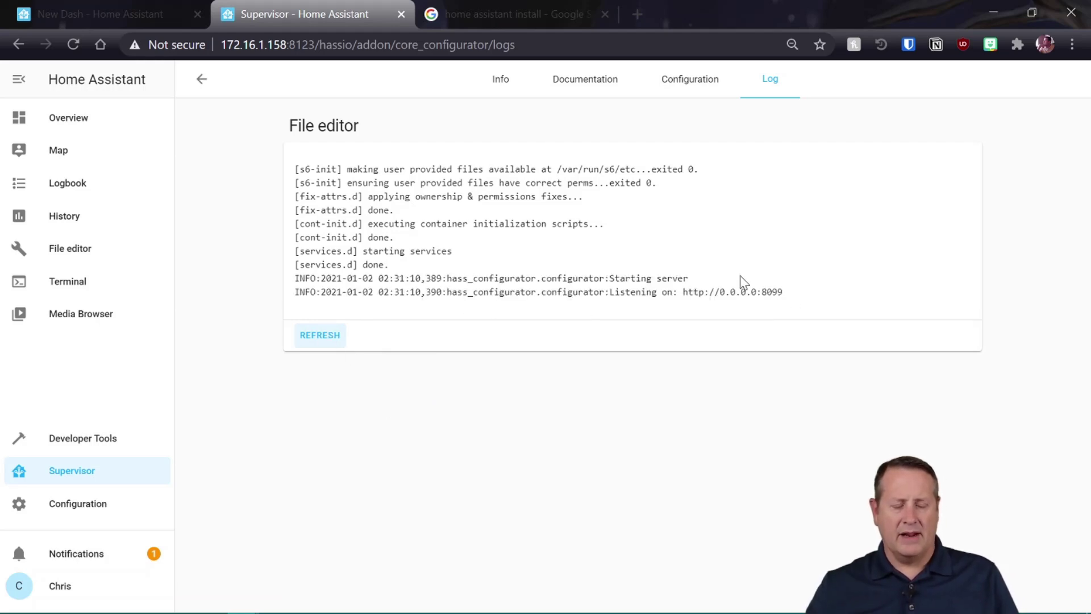
pyautogui.click(503, 88)
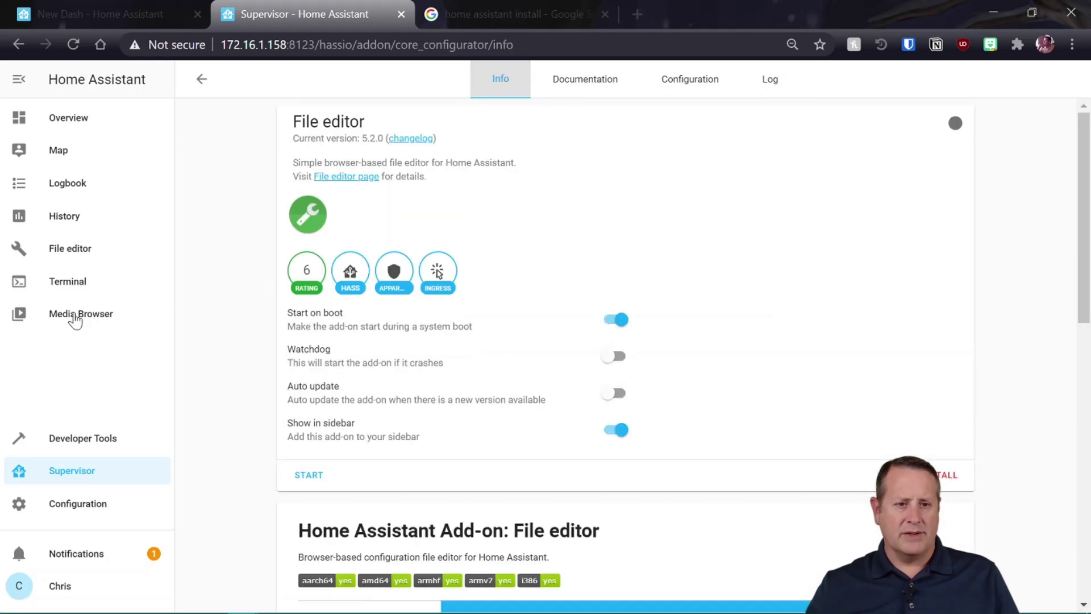
# Step: Open the File editor and browse the files in the config folder
pyautogui.click(73, 254)
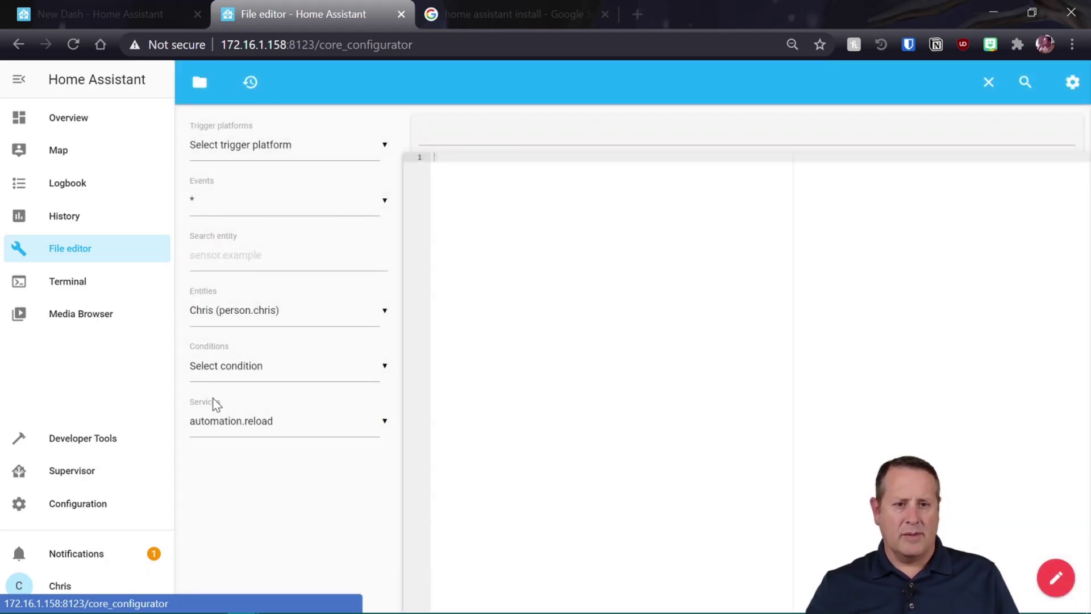
pyautogui.click(350, 148)
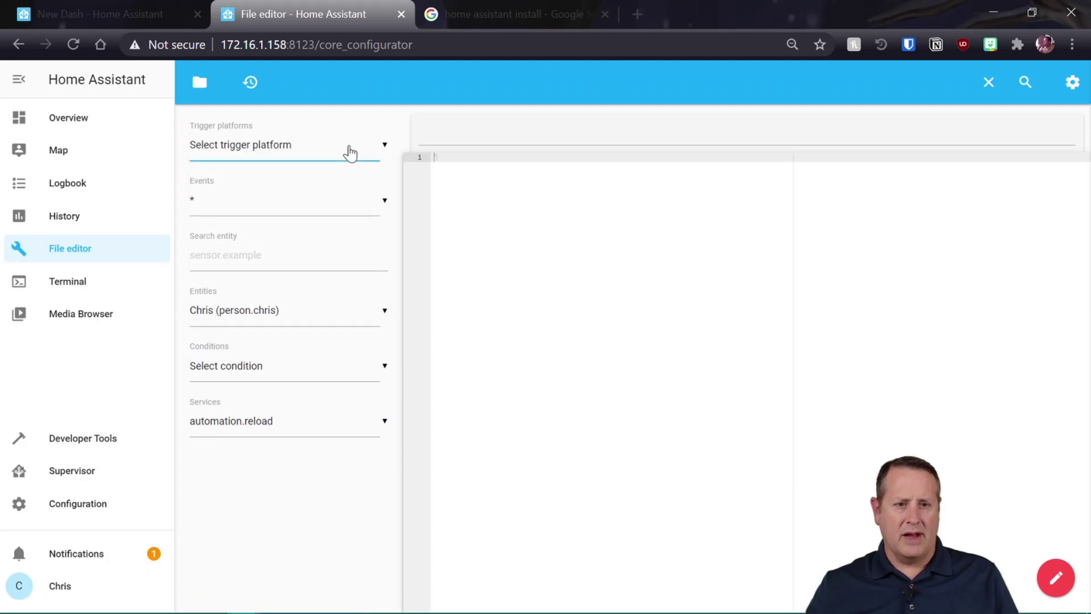
pyautogui.press('Escape')
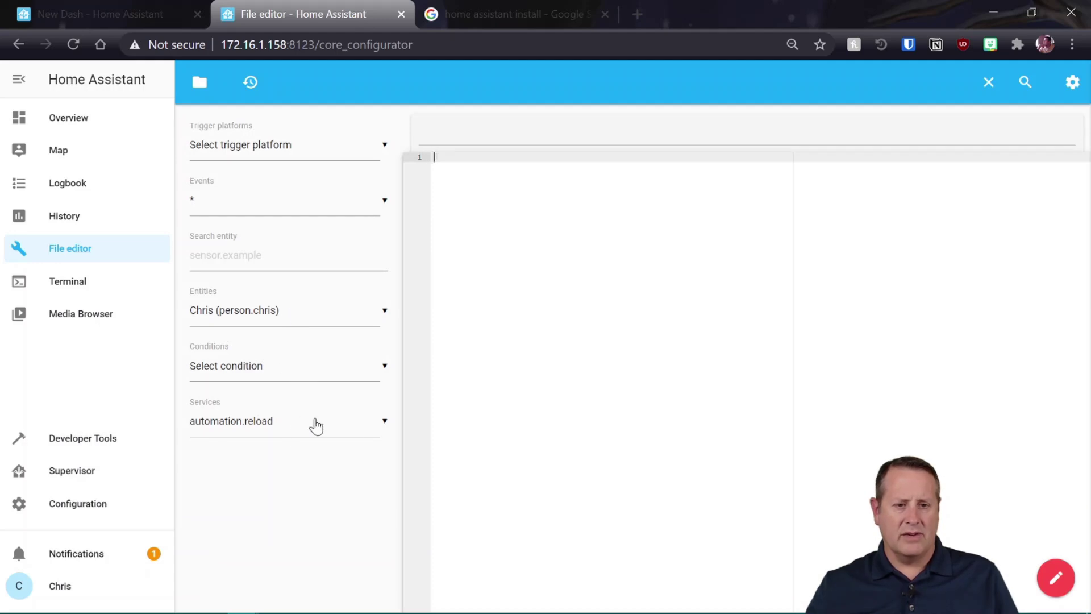
pyautogui.click(202, 90)
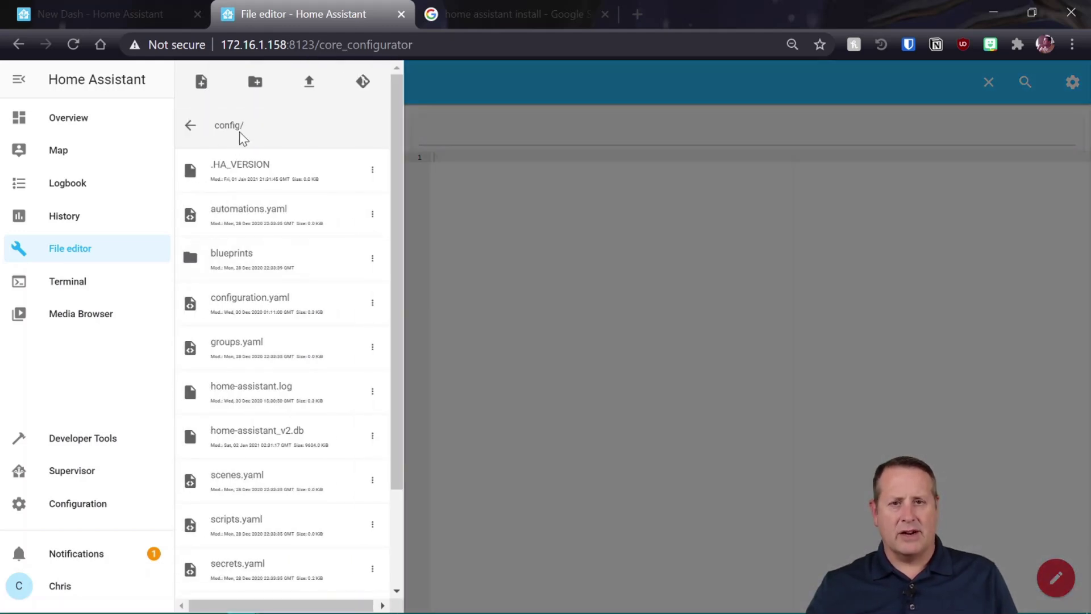
pyautogui.scroll(-3, 239, 253)
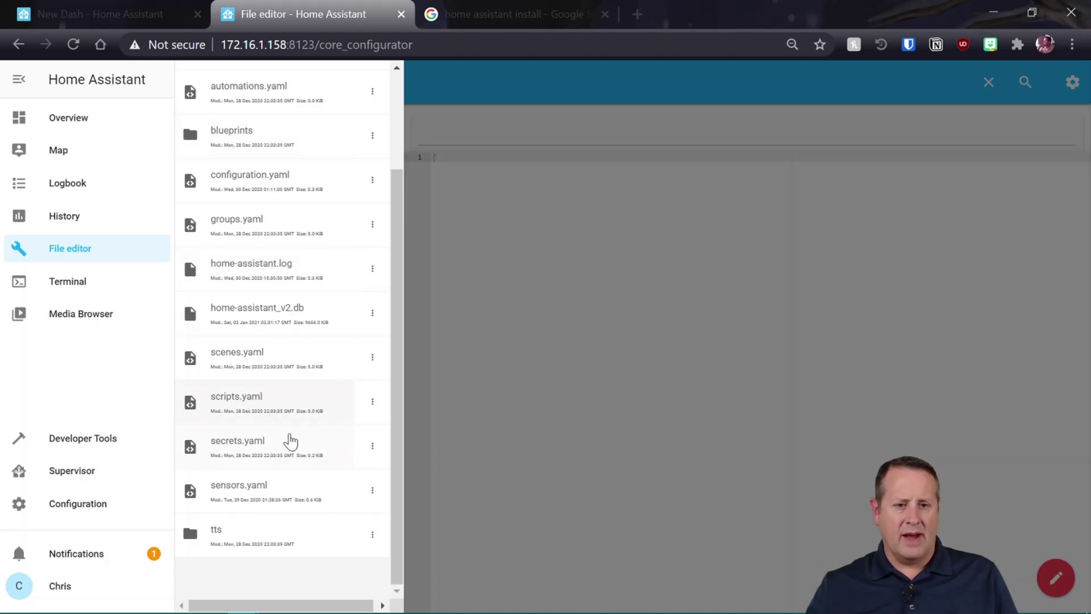
# Step: Enter the test text "edititing" on line 15 of configuration.yaml and show the syntax error details
pyautogui.click(284, 188)
pyautogui.click(561, 376)
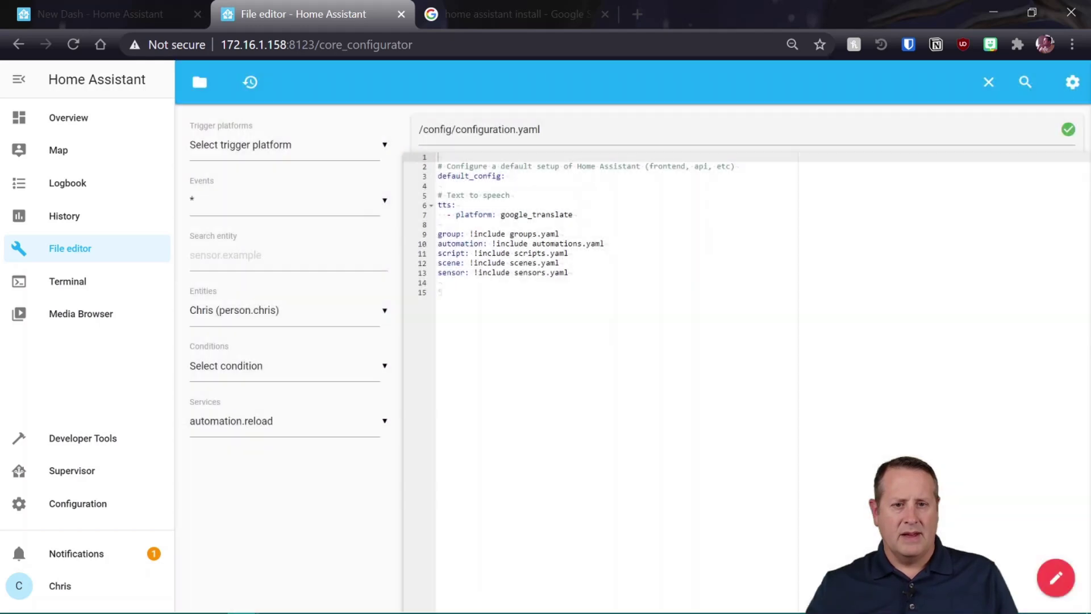
pyautogui.click(441, 292)
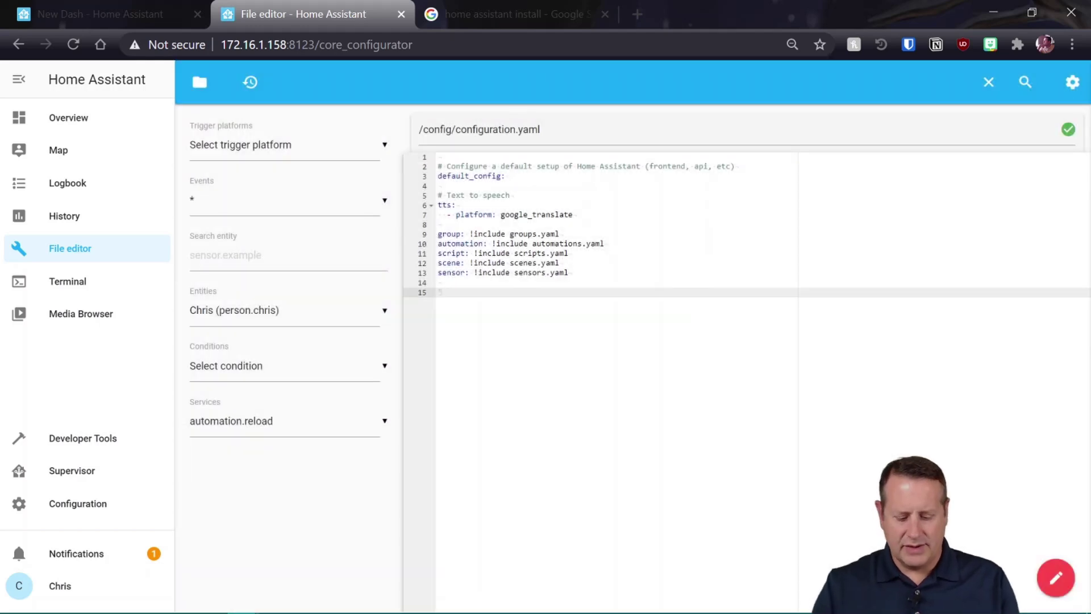
pyautogui.write('edititing')
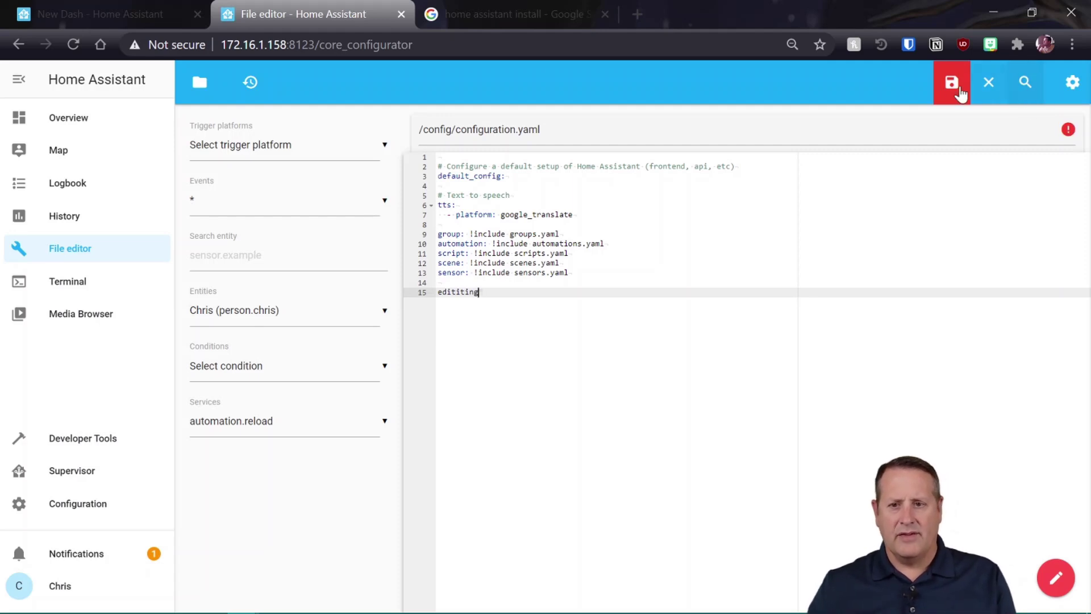
pyautogui.click(1068, 132)
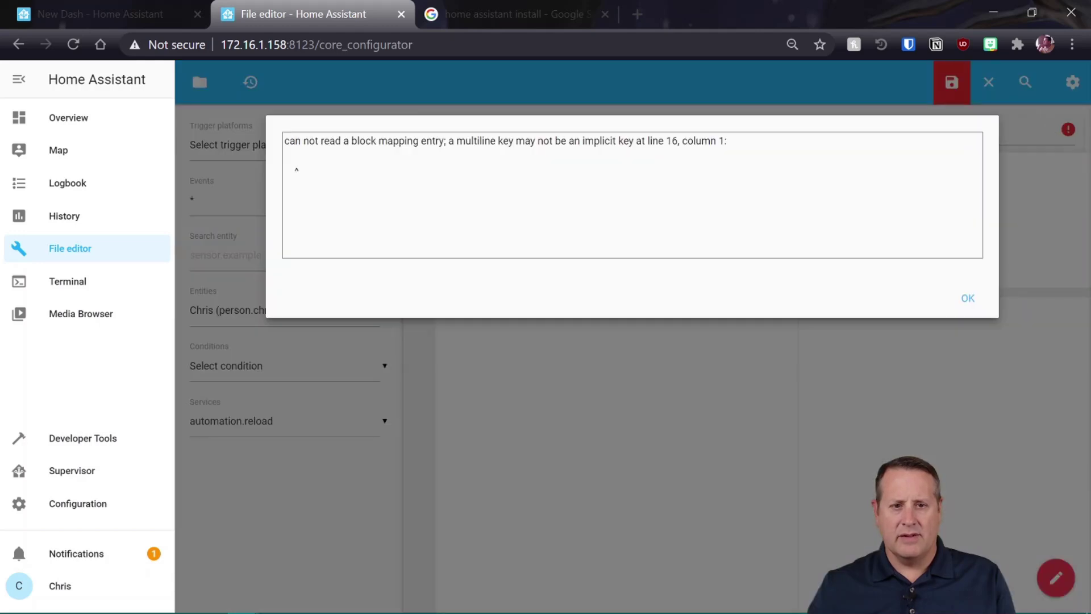
# Step: Dismiss the error details and delete the test text from line 15 of configuration.yaml
pyautogui.click(967, 298)
pyautogui.moveTo(479, 292); pyautogui.dragTo(430, 320)
pyautogui.press('BackSpace')
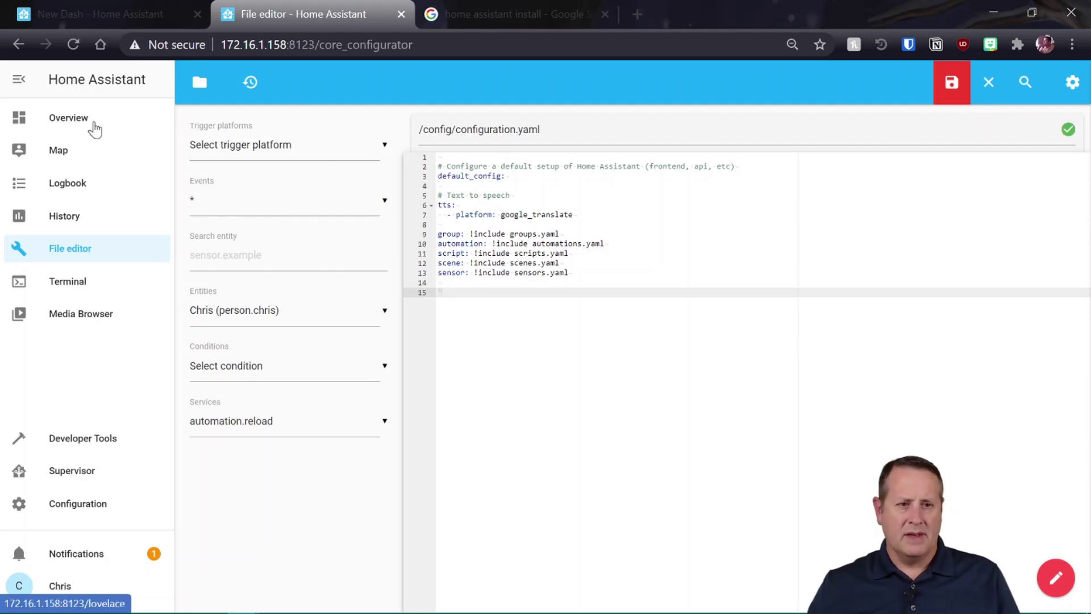
# Step: Open the Supervisor's add-on store and look over the official add-ons down to the community add-ons
pyautogui.click(83, 479)
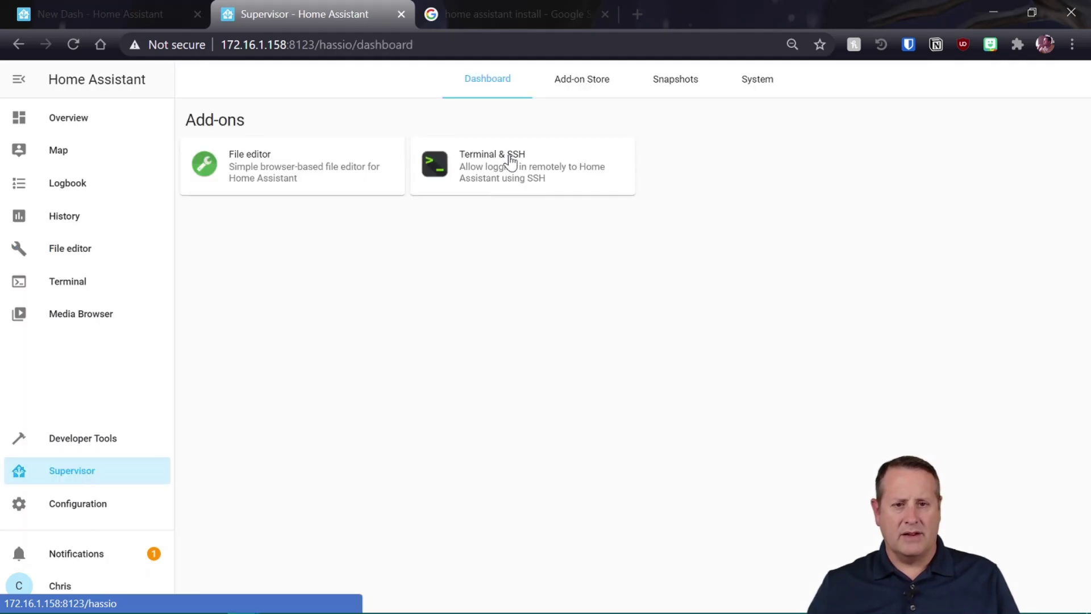
pyautogui.click(581, 94)
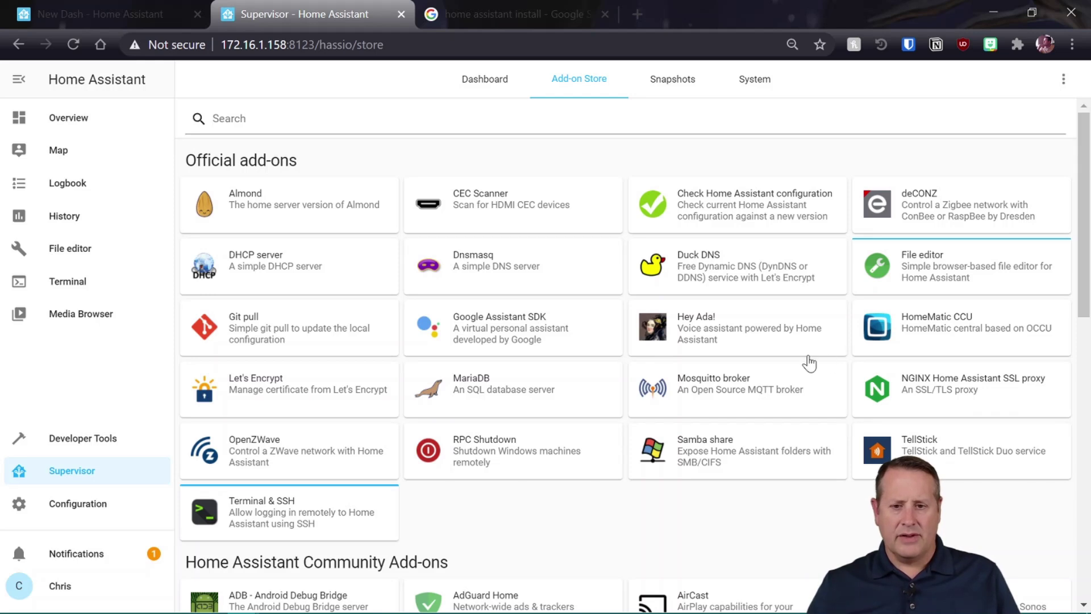
pyautogui.scroll(-3, 483, 483)
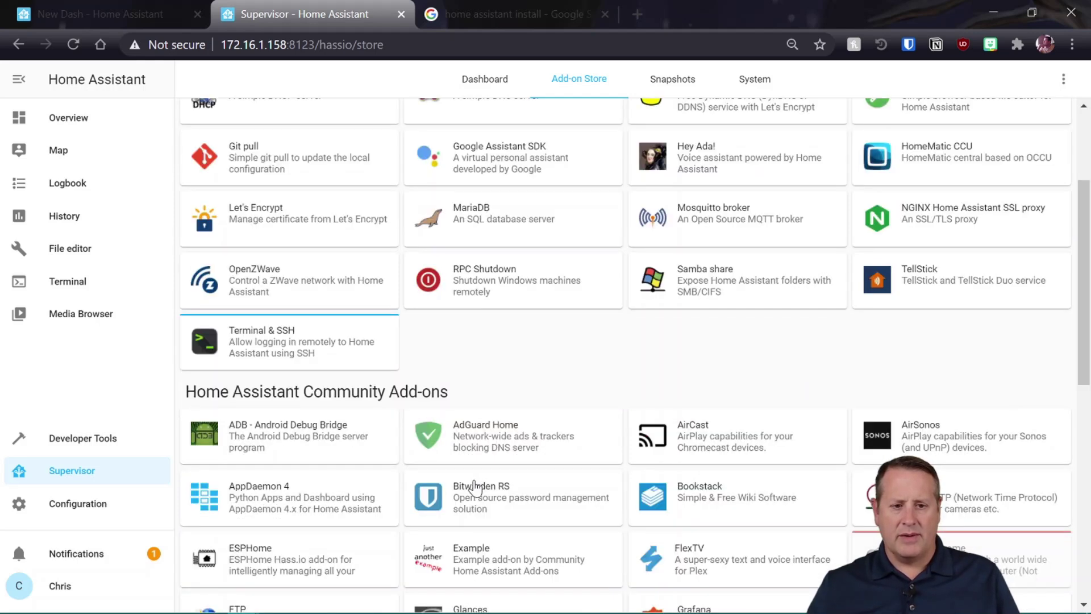
pyautogui.scroll(3, 476, 486)
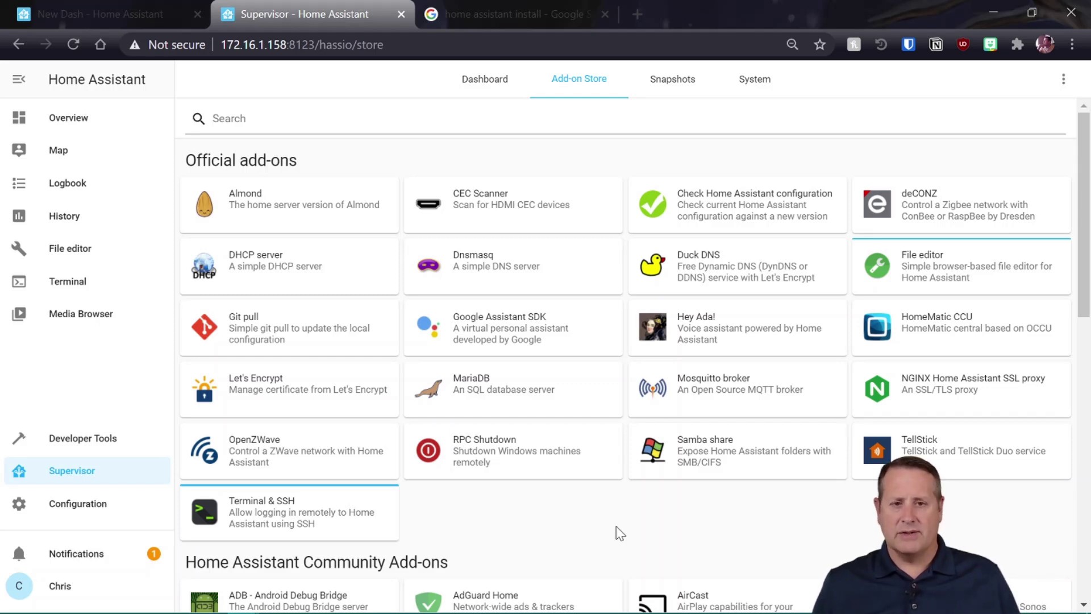
pyautogui.scroll(-6, 619, 533)
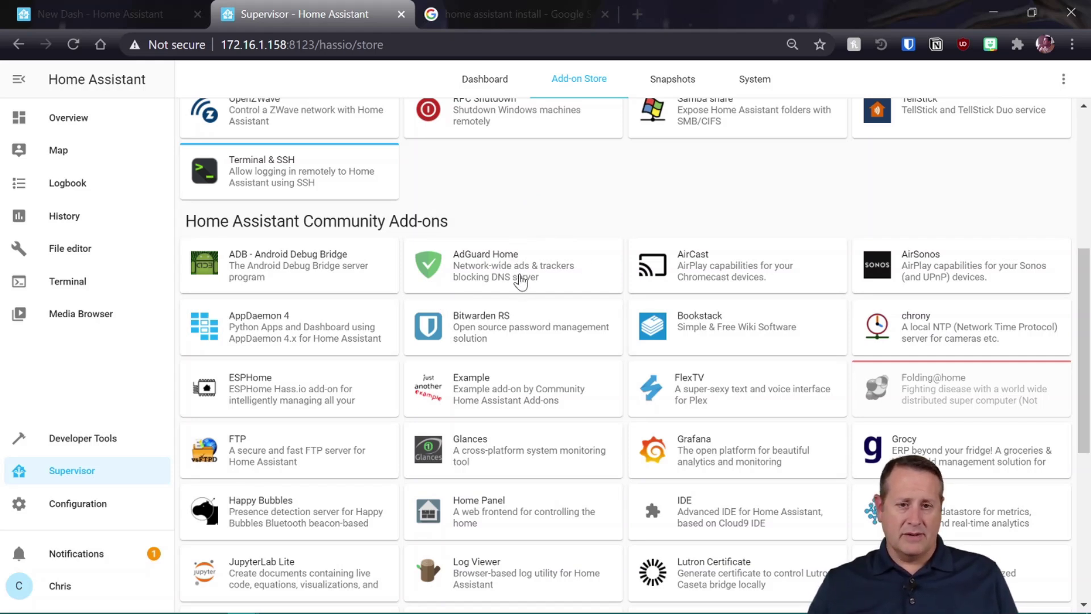
# Step: Read the description of the AdGuard Home community add-on and return to the store
pyautogui.click(519, 281)
pyautogui.scroll(-3, 319, 376)
pyautogui.scroll(-5, 319, 376)
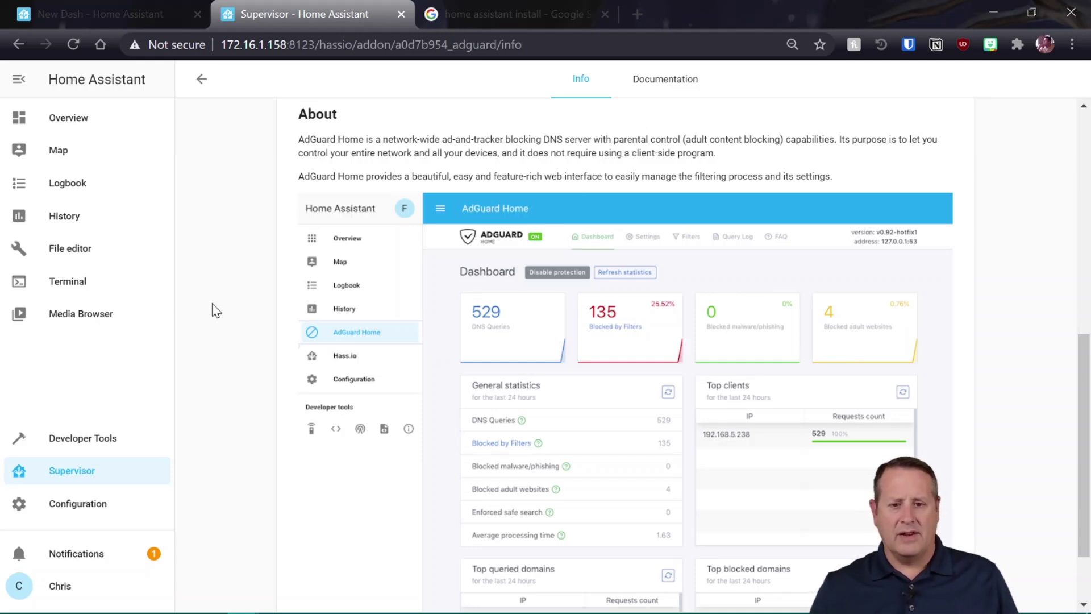
pyautogui.click(202, 79)
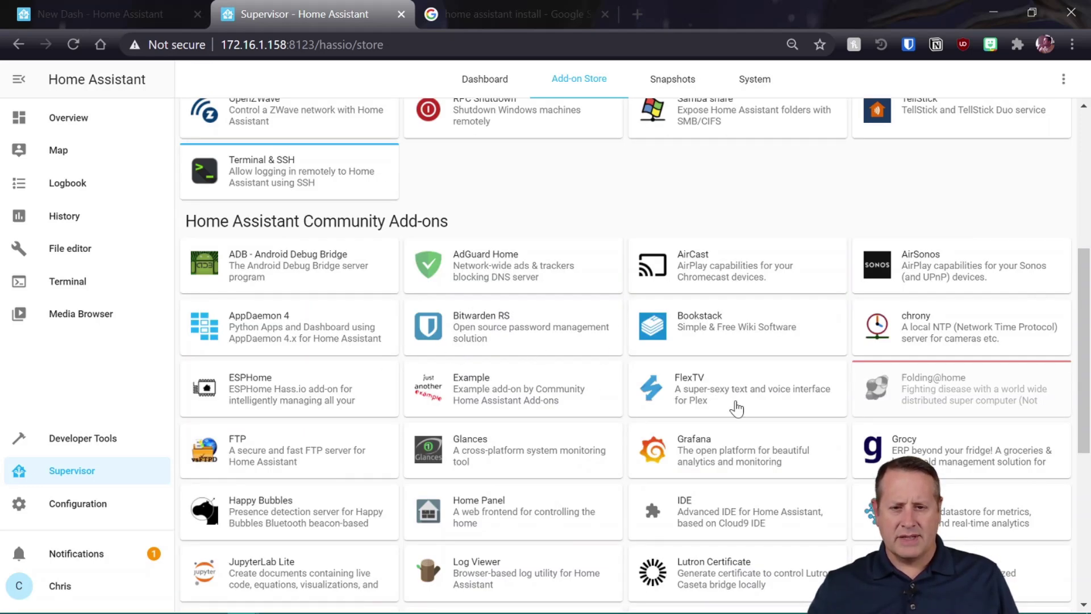
# Step: View the information page of the unavailable Folding@home add-on and return to the store
pyautogui.scroll(-3, 733, 401)
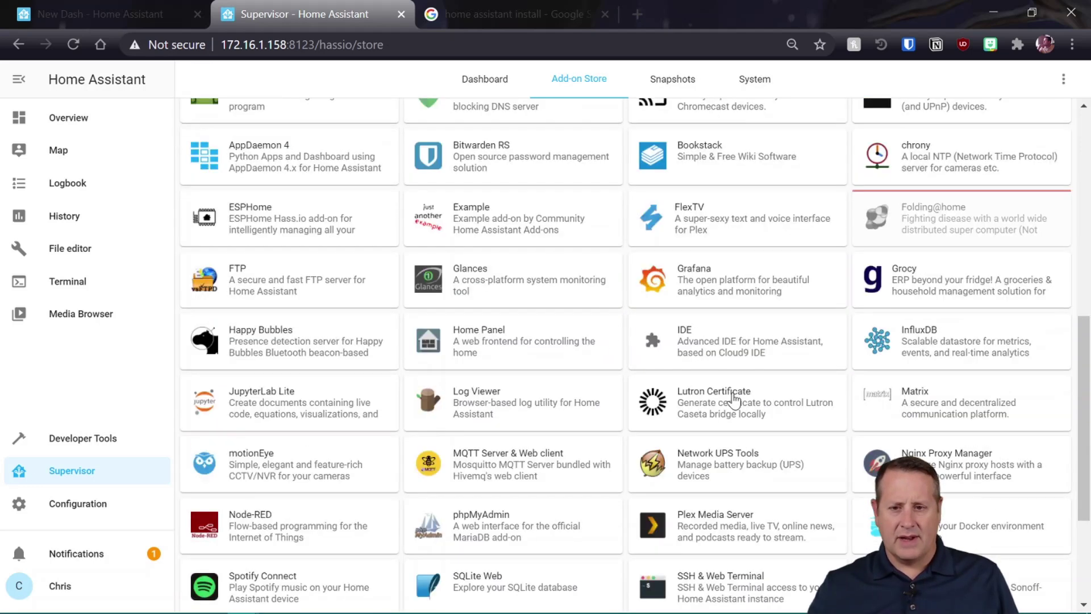
pyautogui.click(954, 218)
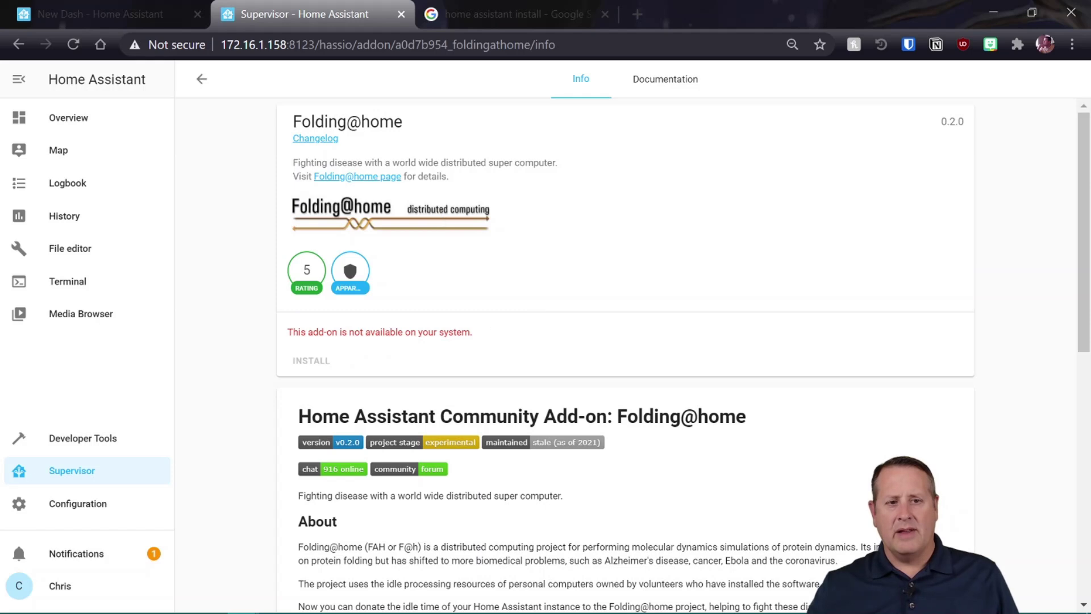
pyautogui.click(201, 80)
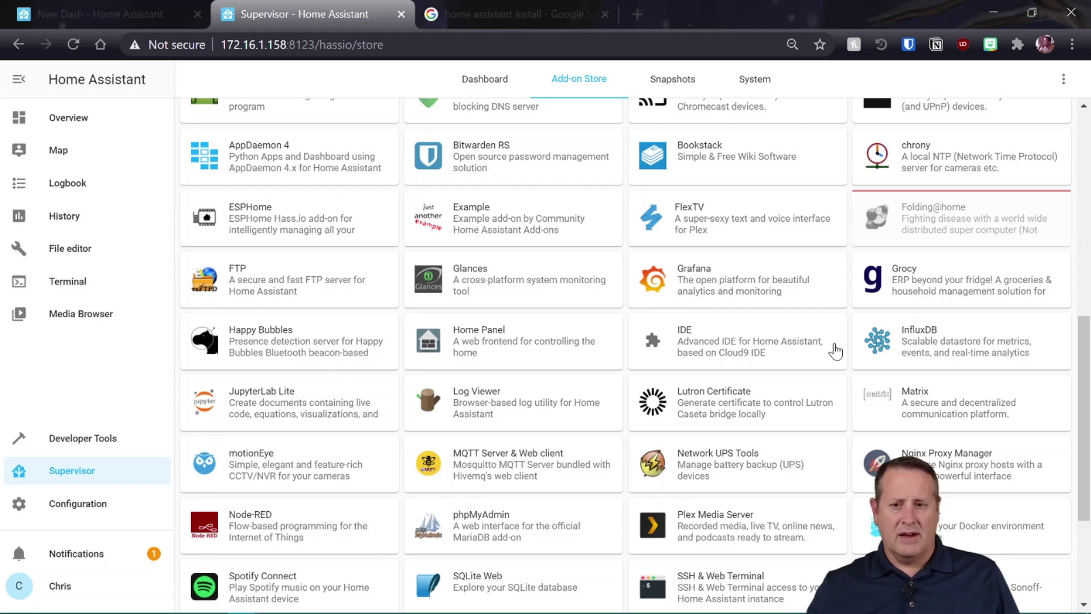
# Step: Look through the remaining community add-ons in the store and go back to the Supervisor dashboard
pyautogui.scroll(-3, 682, 358)
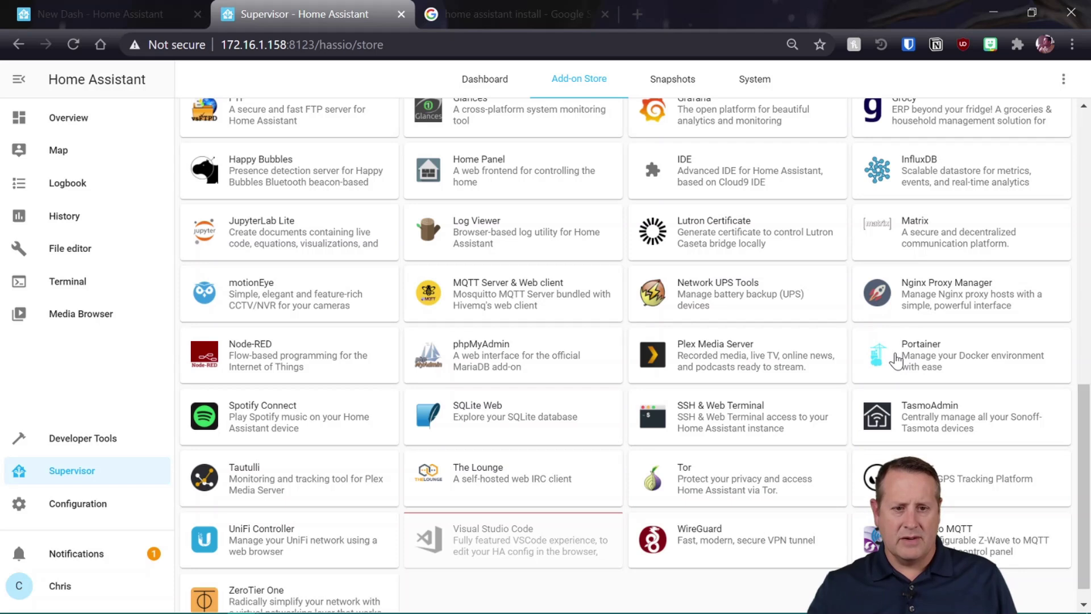
pyautogui.scroll(-1, 420, 480)
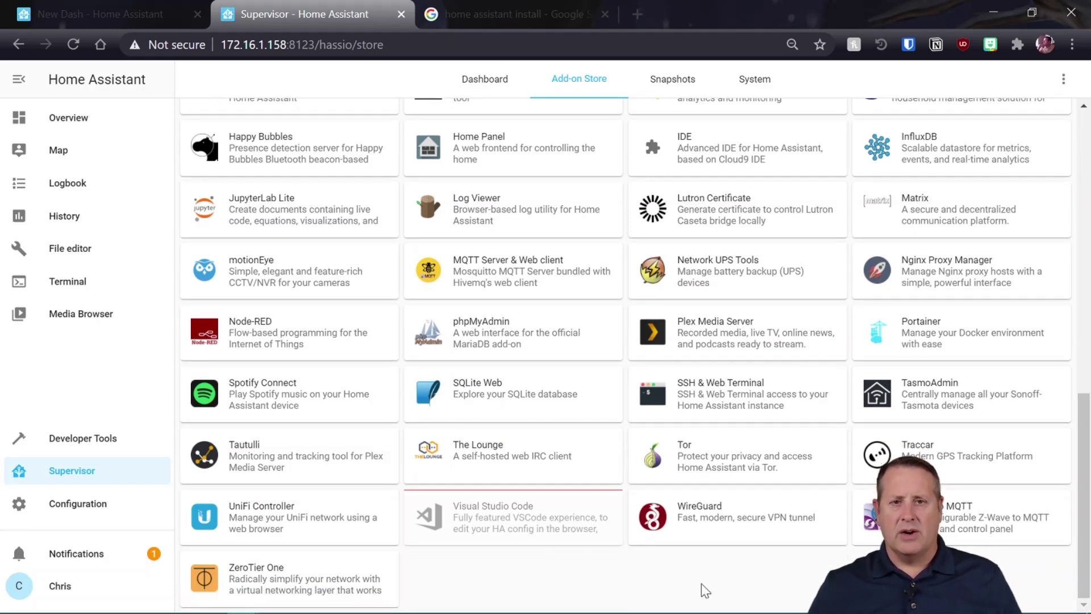
pyautogui.scroll(20, 625, 463)
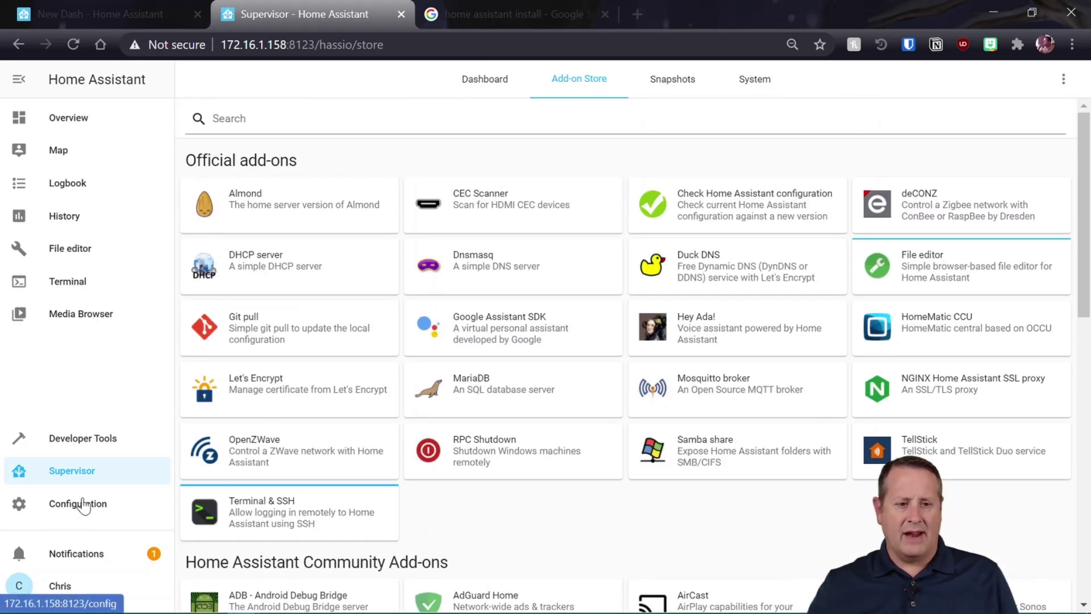
pyautogui.click(99, 471)
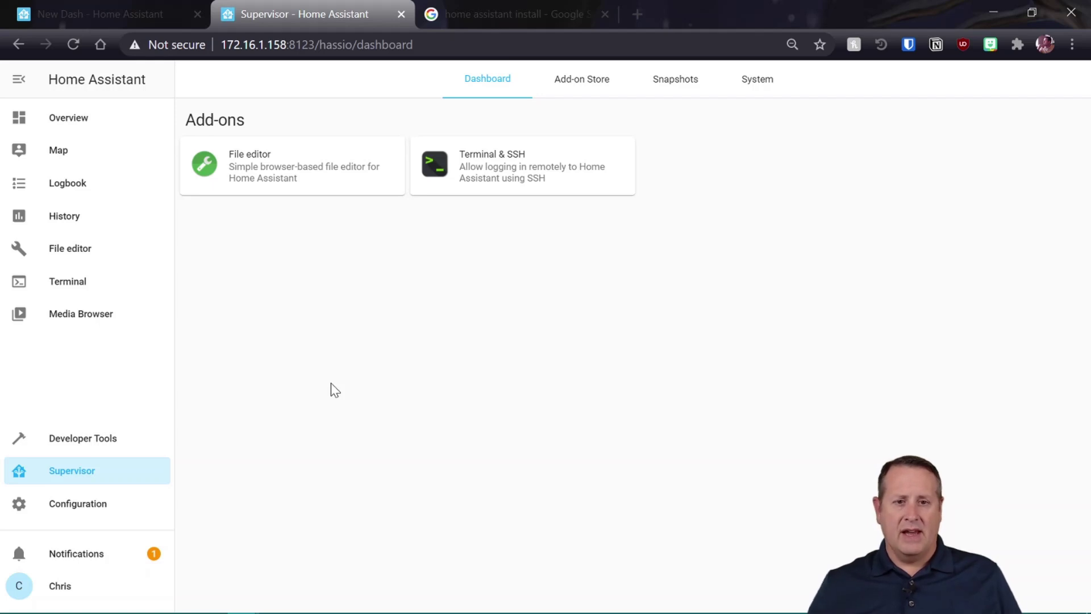
# Step: Switch to the home-assistant.io website and open the release notes of the current version
pyautogui.click(577, 15)
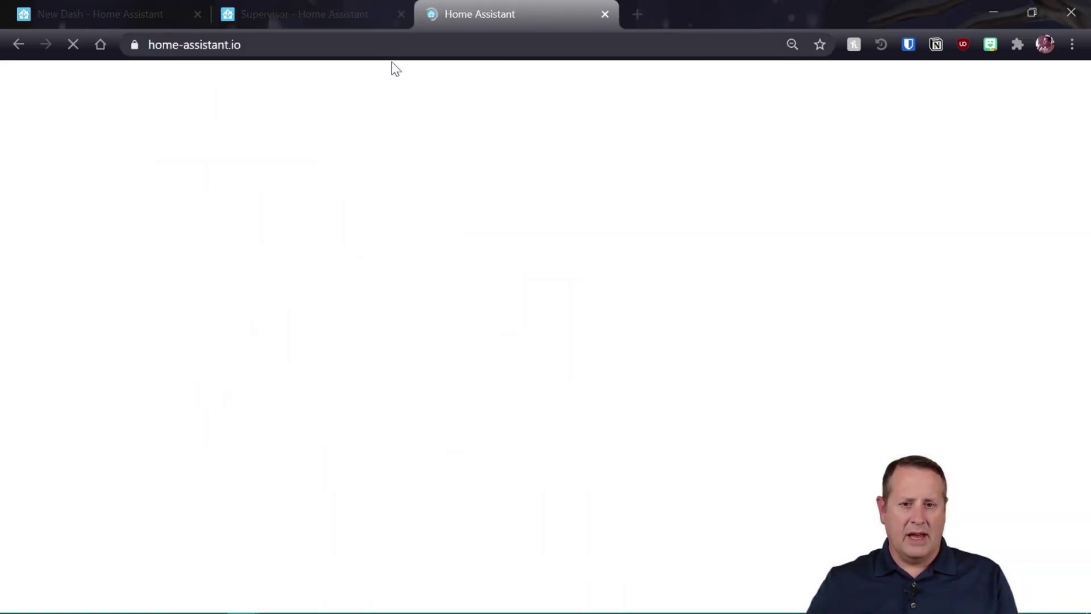
pyautogui.scroll(-3, 159, 511)
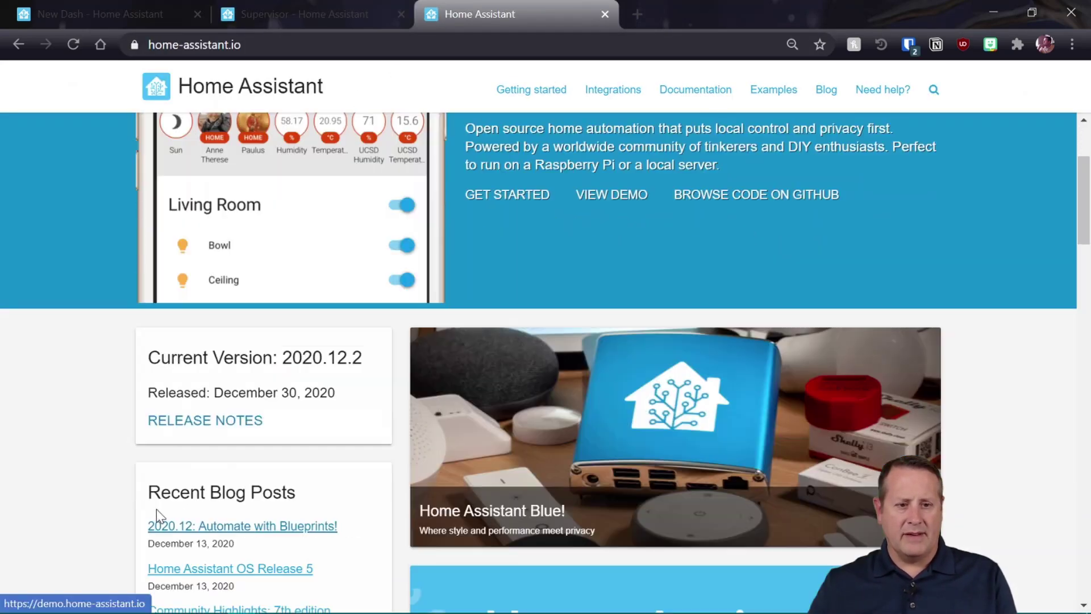
pyautogui.click(233, 423)
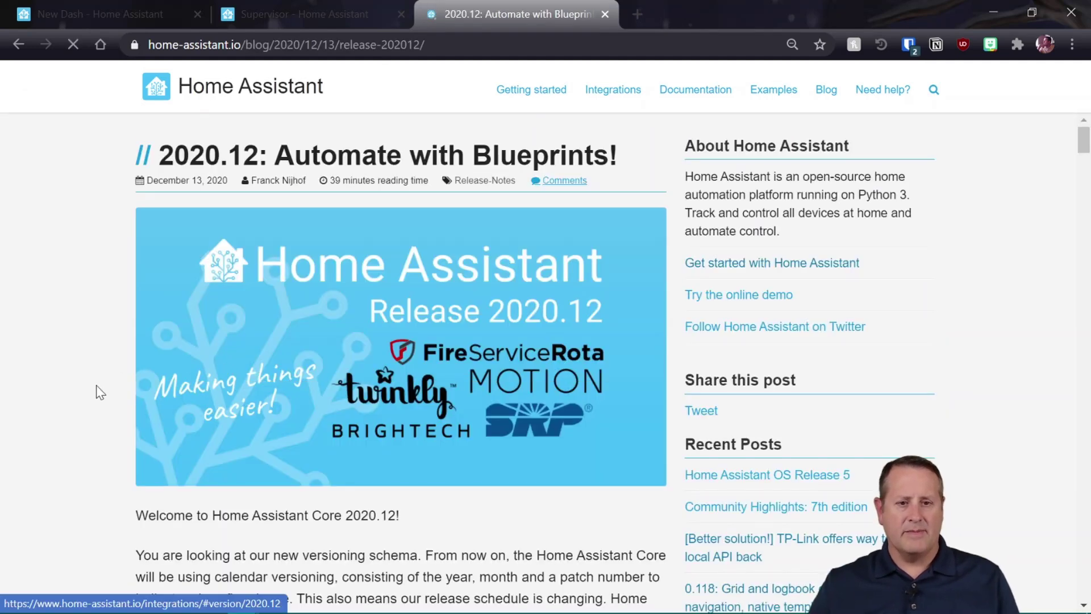
# Step: Read through the 2020.12 release notes, covering the new features and integrations, down to the Breaking Changes list
pyautogui.scroll(-20, 97, 397)
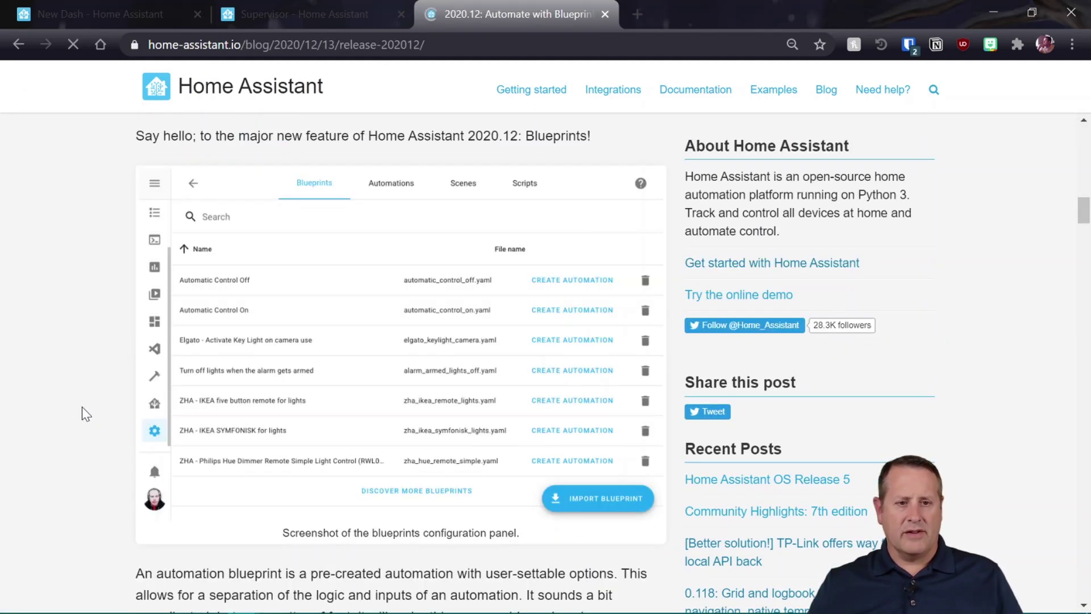
pyautogui.scroll(-20, 85, 415)
pyautogui.scroll(-20, 87, 417)
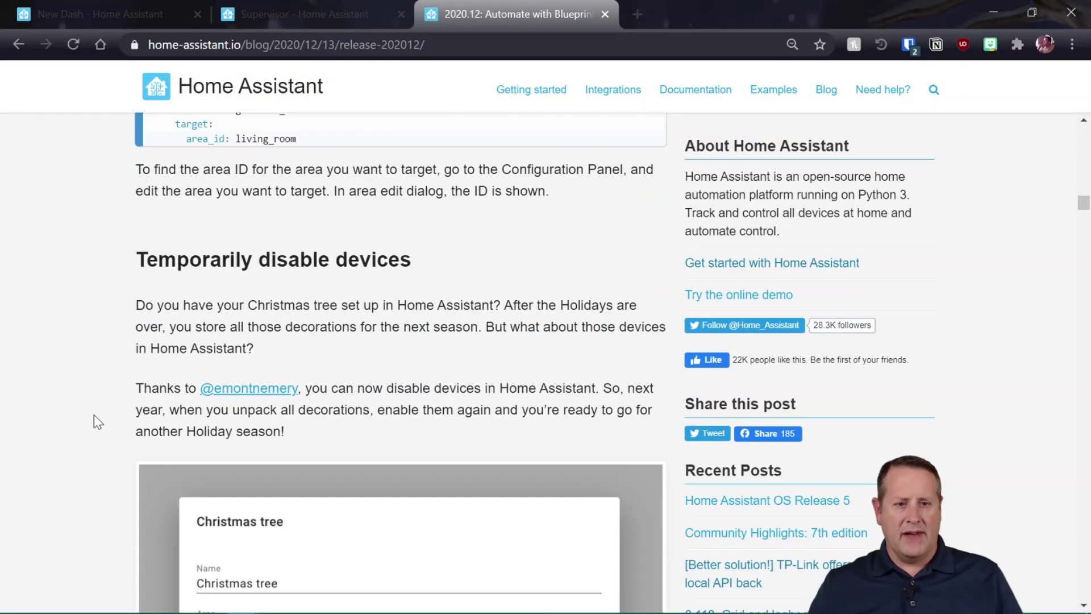
pyautogui.scroll(-15, 95, 414)
pyautogui.scroll(6, 138, 401)
pyautogui.scroll(-10, 138, 401)
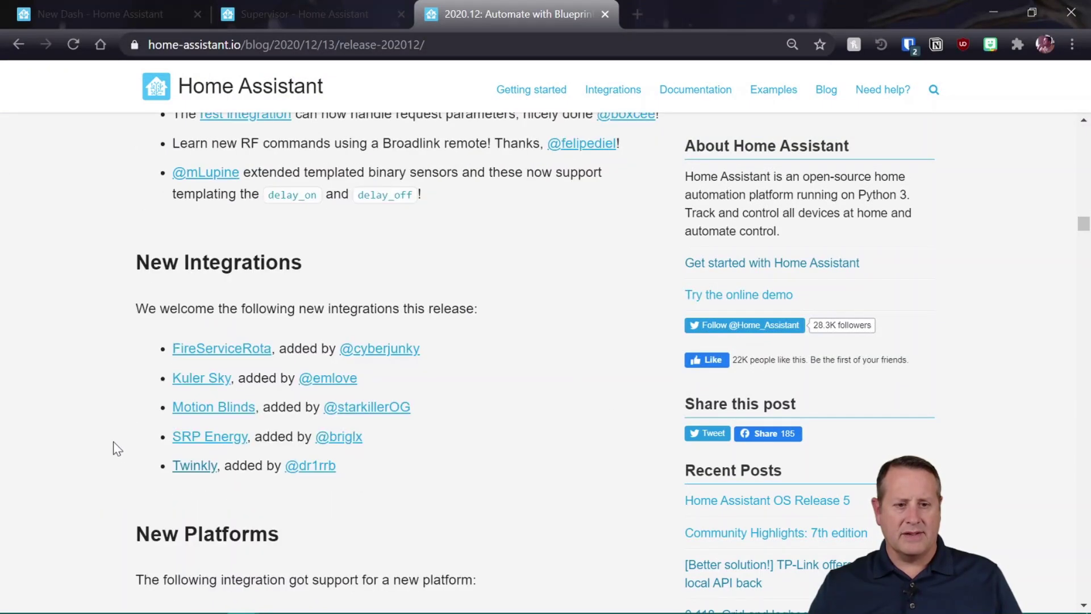
pyautogui.scroll(-10, 112, 358)
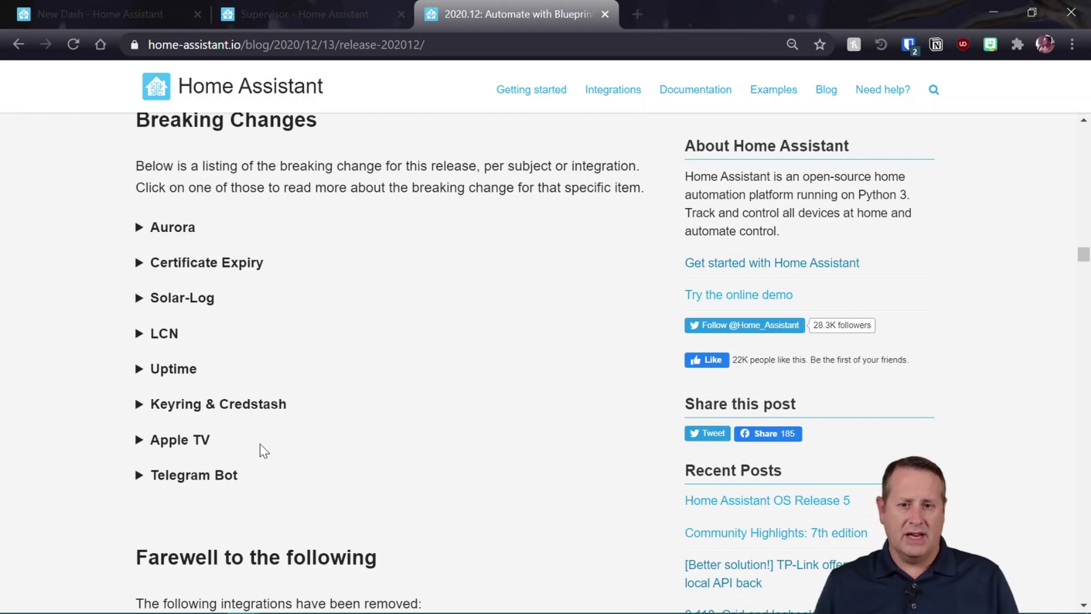
# Step: Return to the Supervisor, open its snapshots page and name the new snapshot "Demo Backup"
pyautogui.click(294, 10)
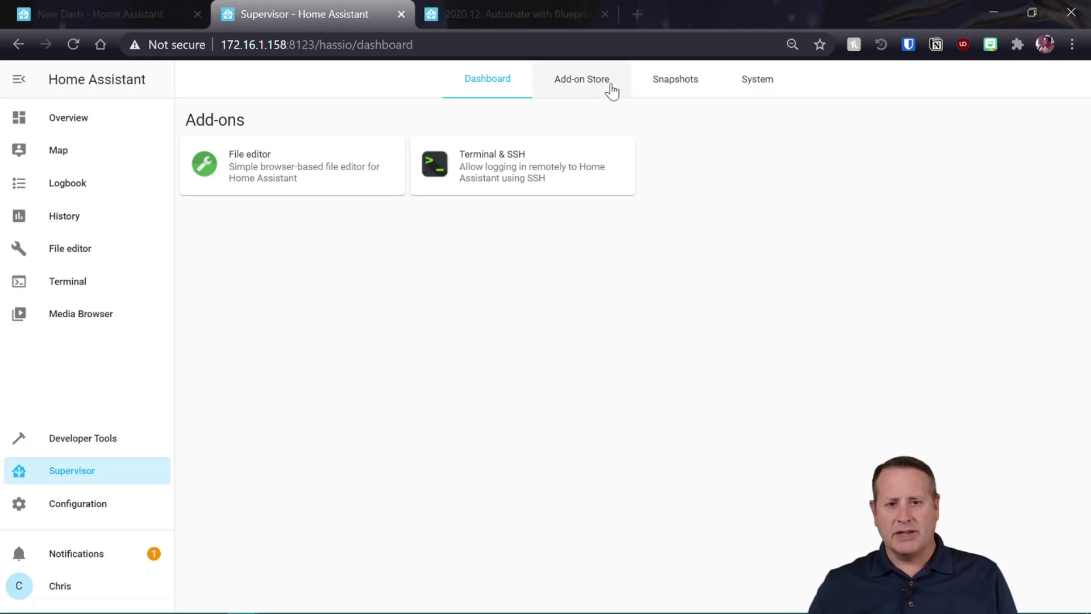
pyautogui.click(689, 84)
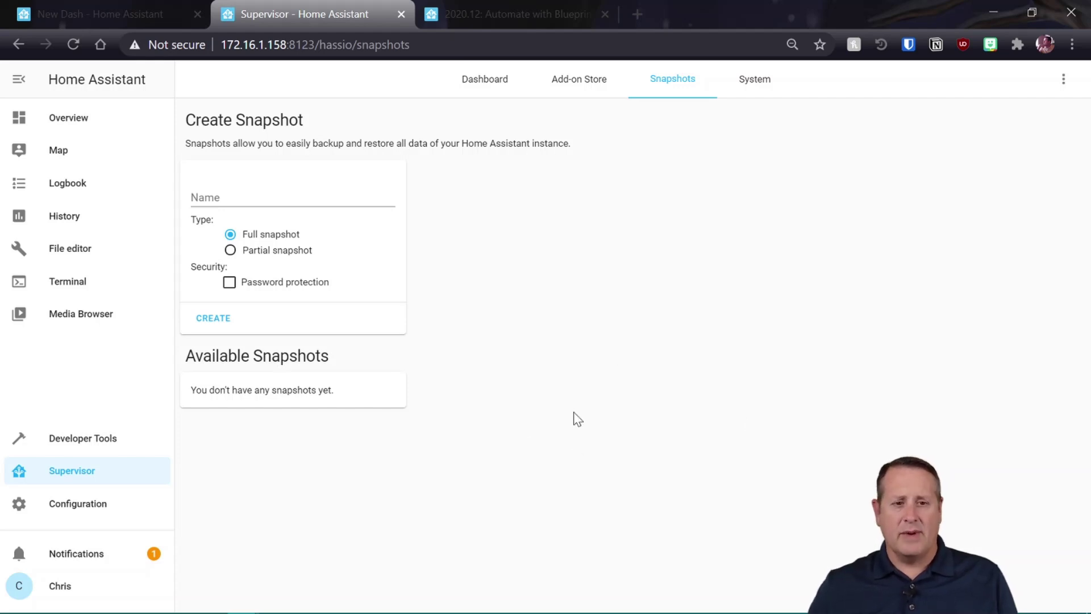
pyautogui.click(290, 199)
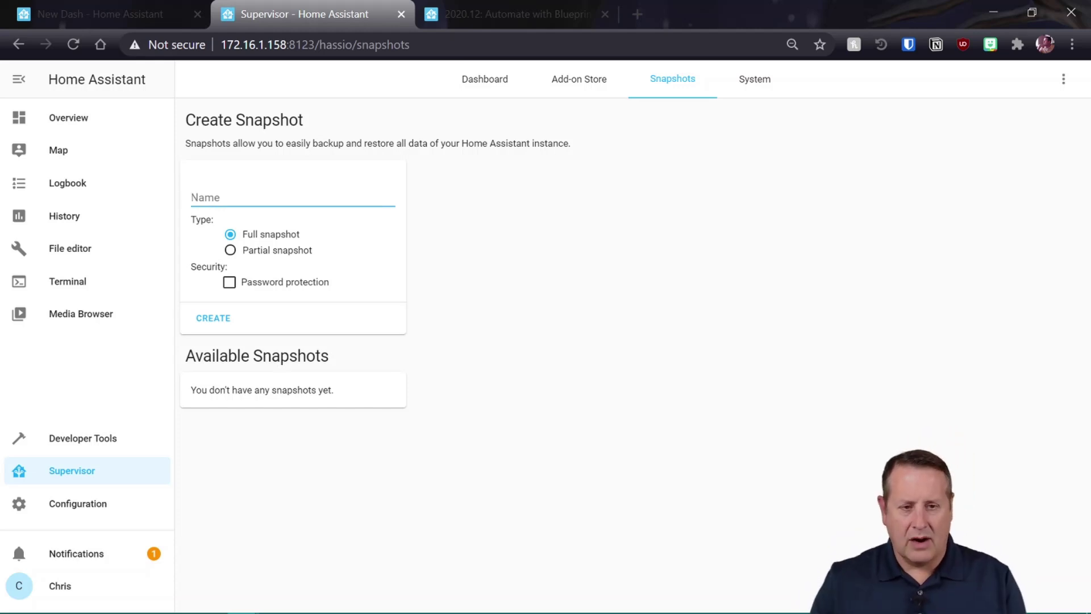
pyautogui.write('Demo Ba')
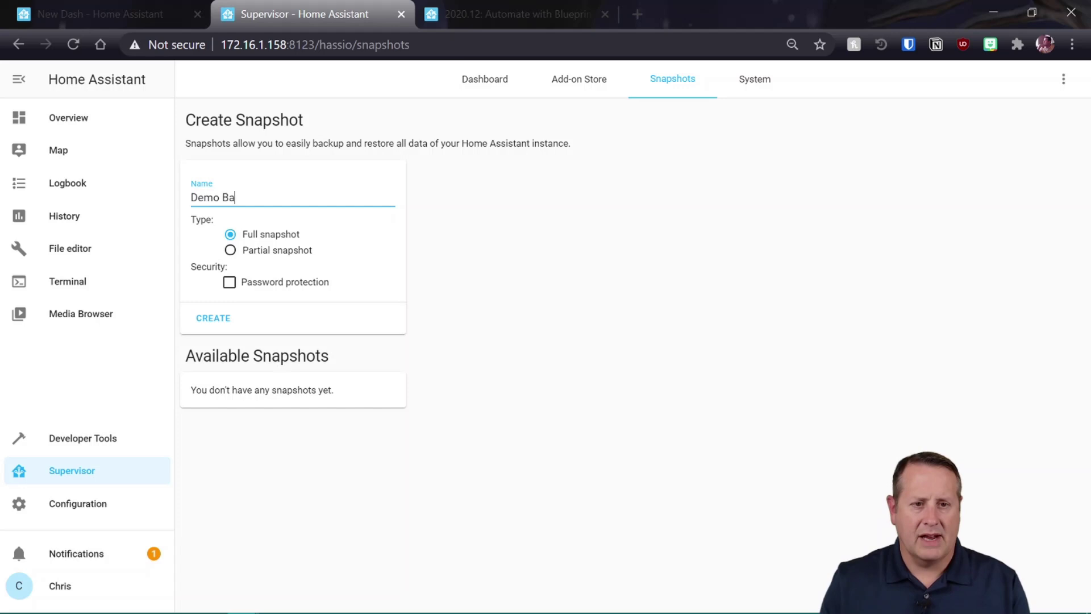
pyautogui.write('ckup')
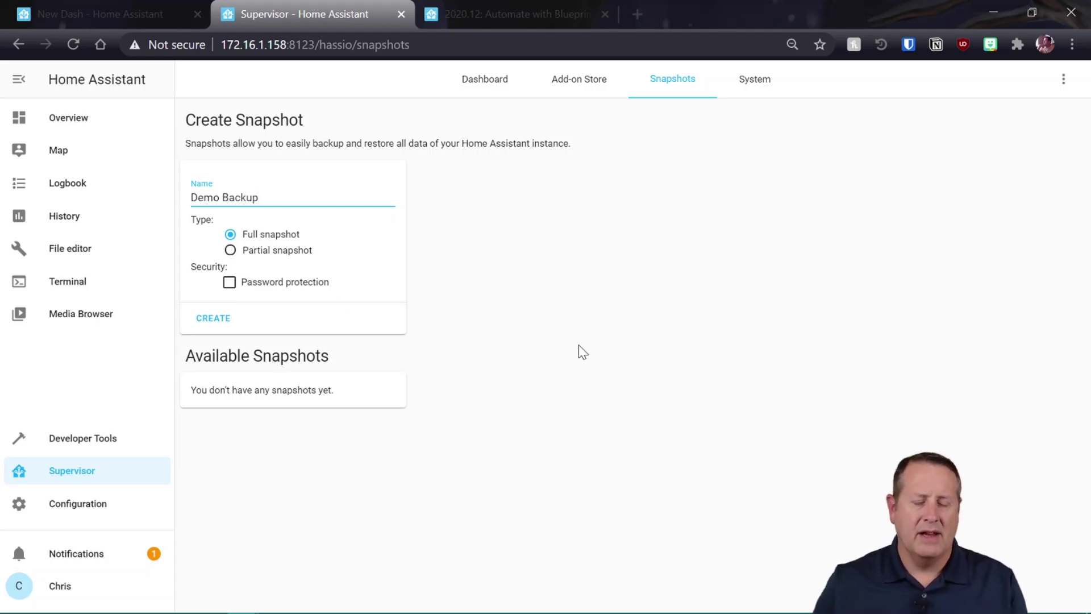
# Step: Create the Demo Backup as a password-protected full snapshot, entering the snapshot password, and review its contents and restore options
pyautogui.click(232, 251)
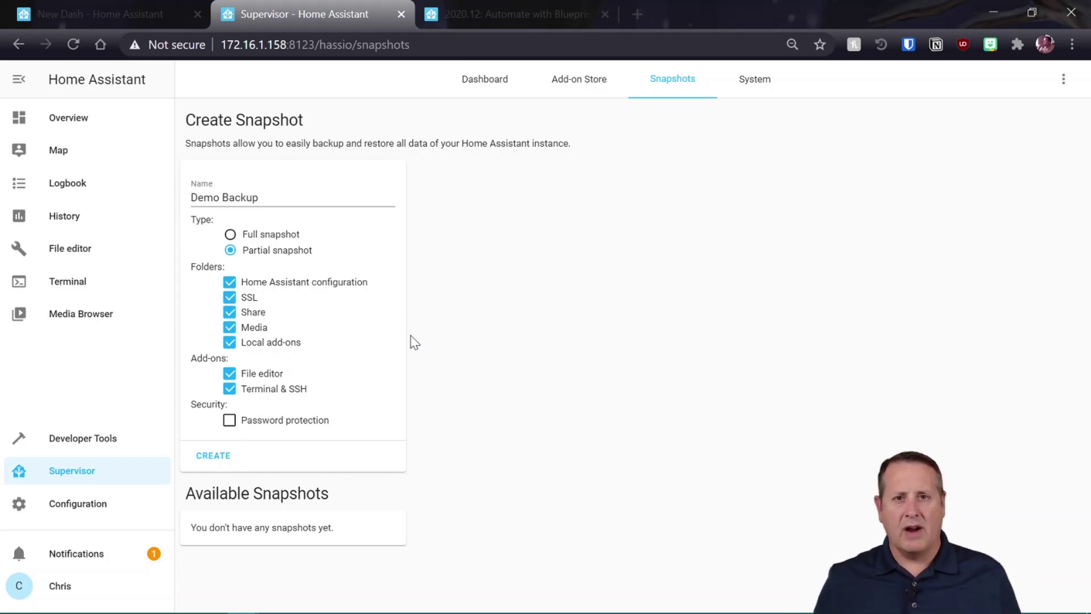
pyautogui.click(253, 235)
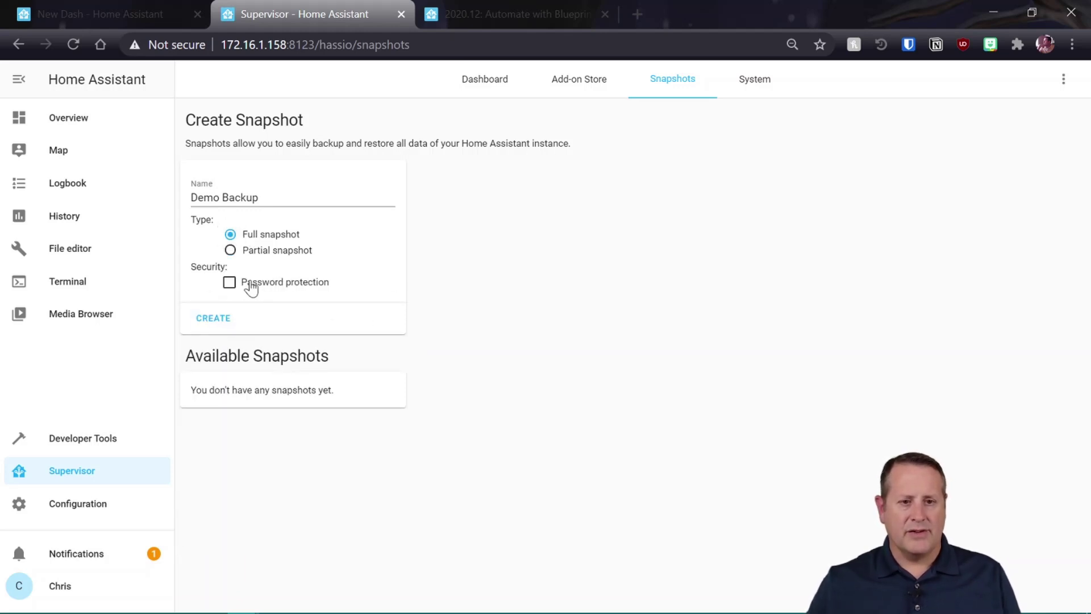
pyautogui.click(229, 283)
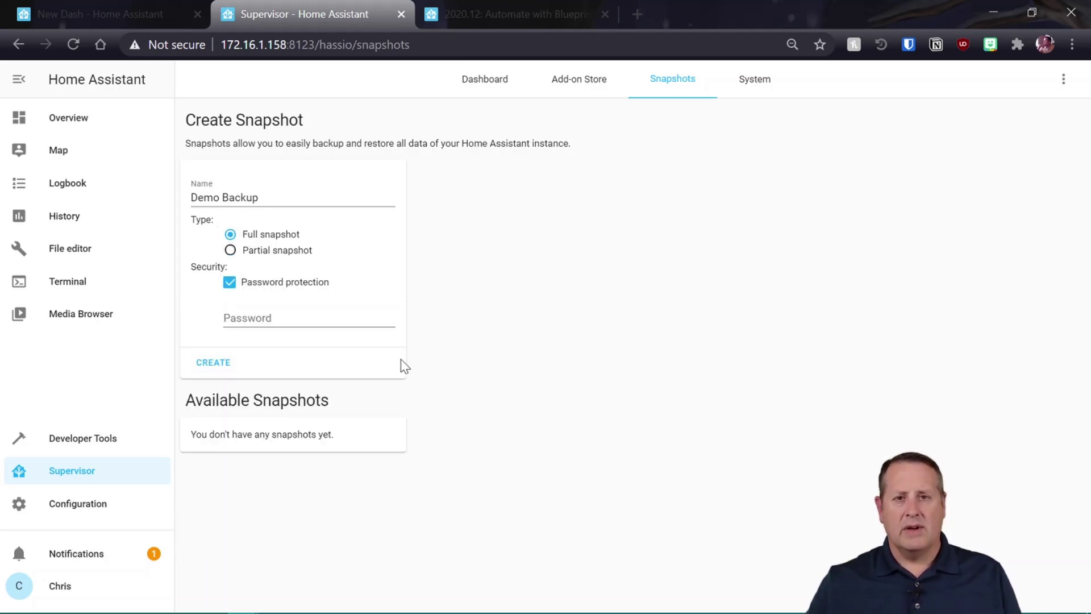
pyautogui.click(295, 318)
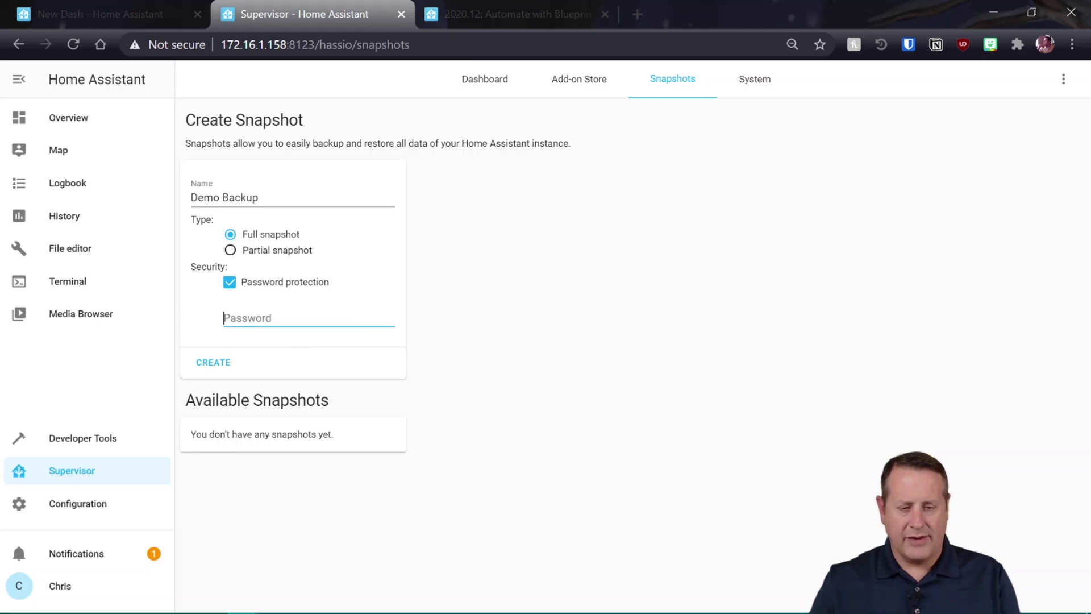
pyautogui.write('******')
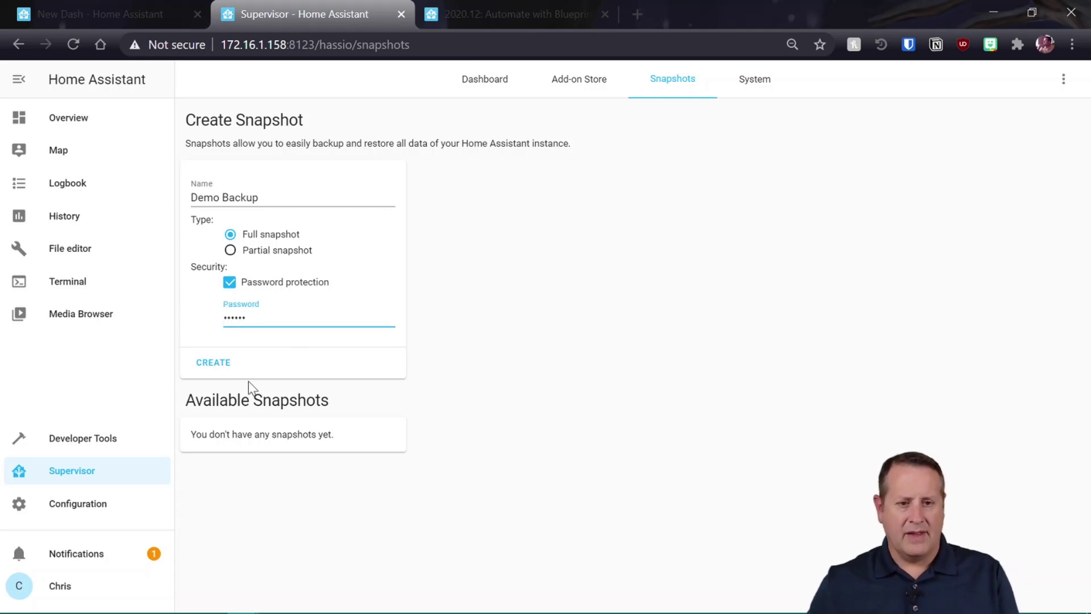
pyautogui.click(219, 374)
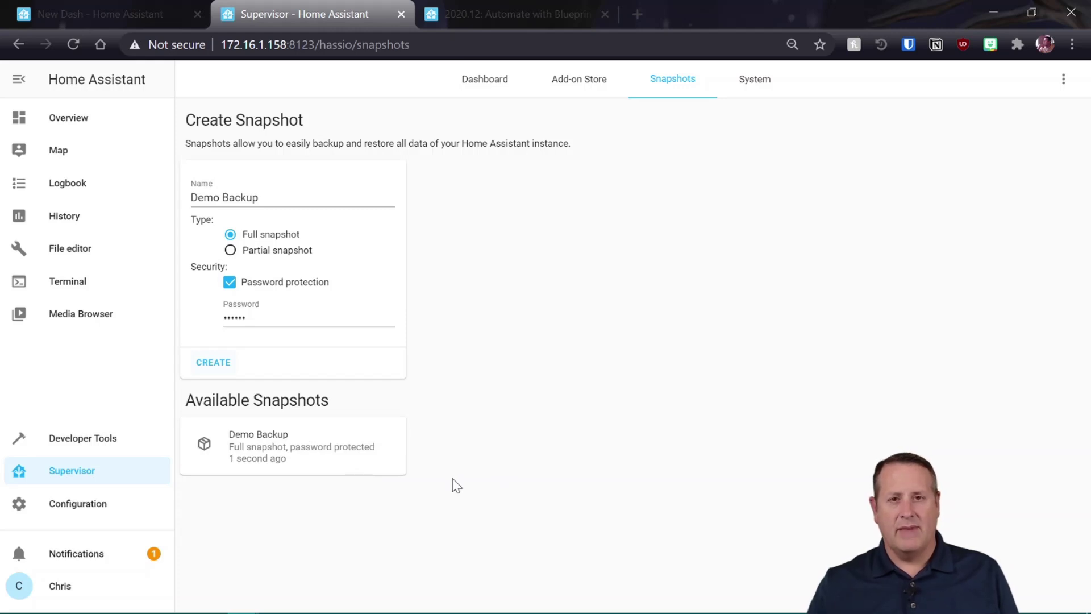
pyautogui.click(273, 453)
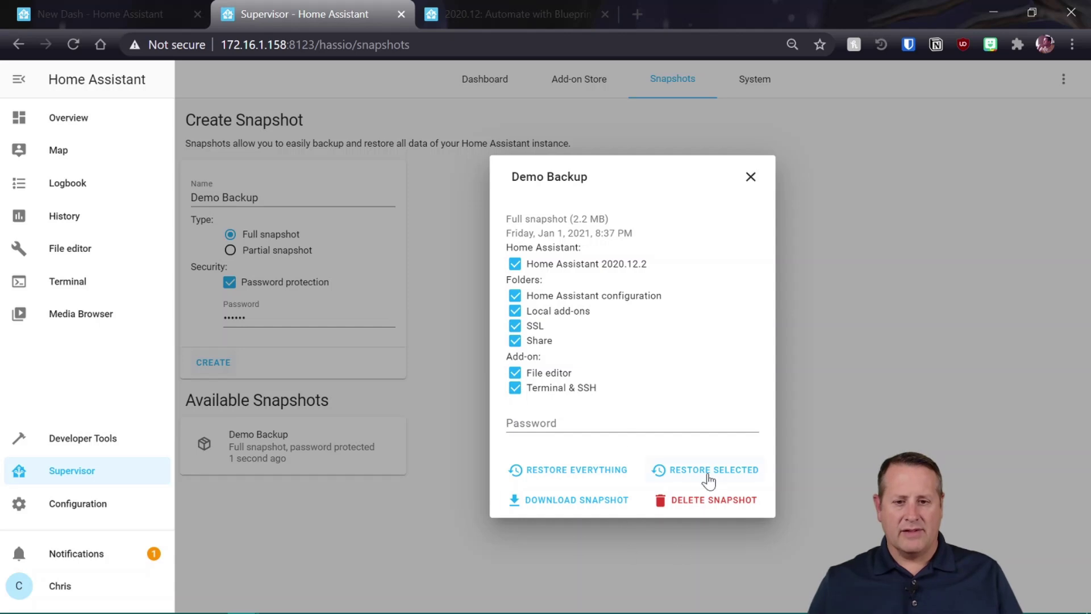
pyautogui.click(861, 496)
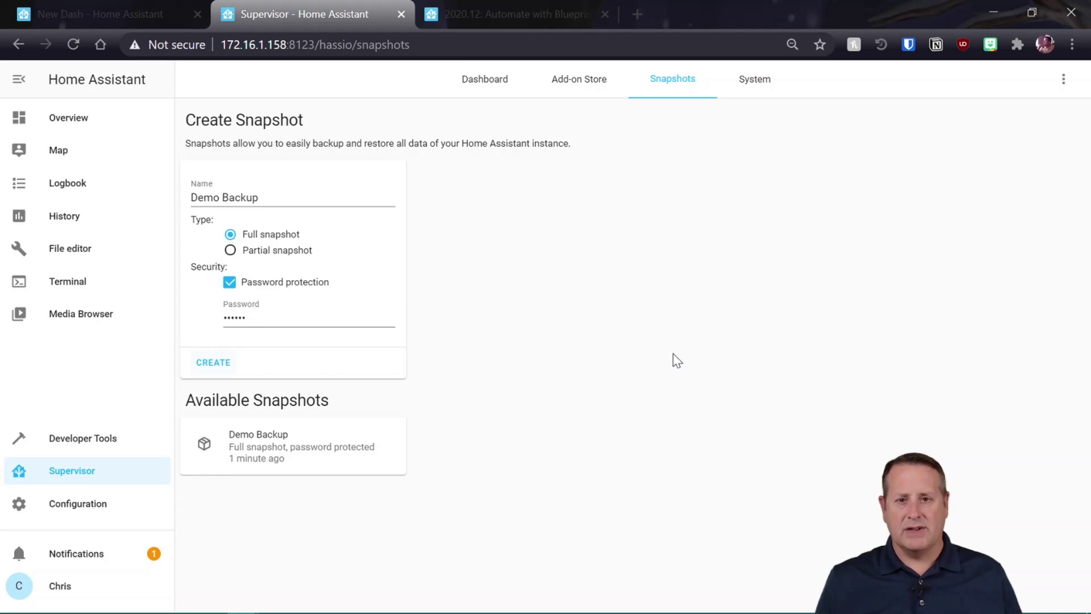
# Step: Open the Supervisor's system page and examine the host's hardware list
pyautogui.click(757, 80)
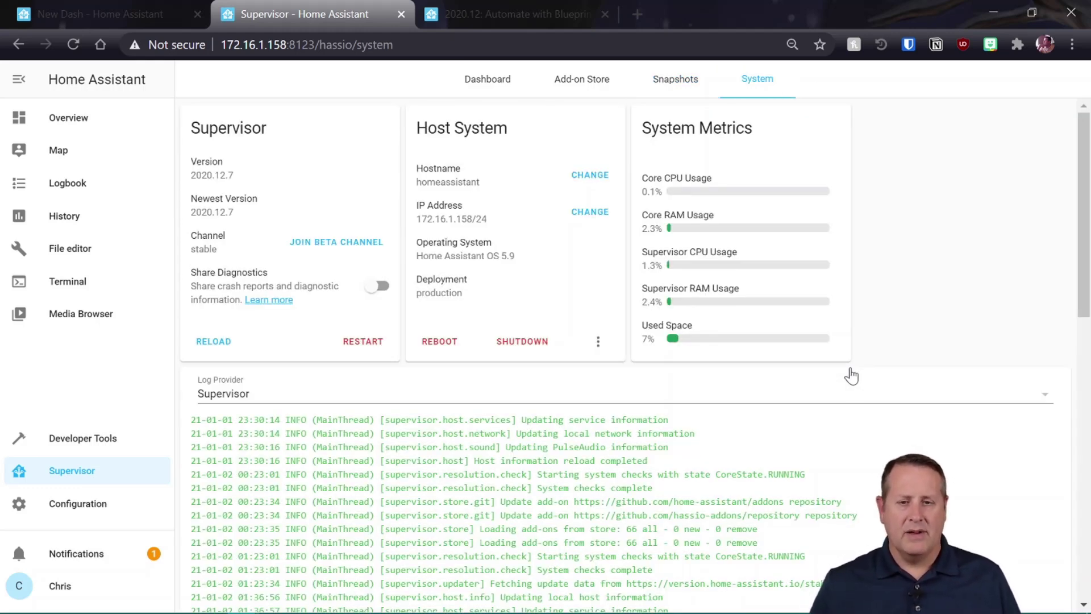
pyautogui.click(771, 94)
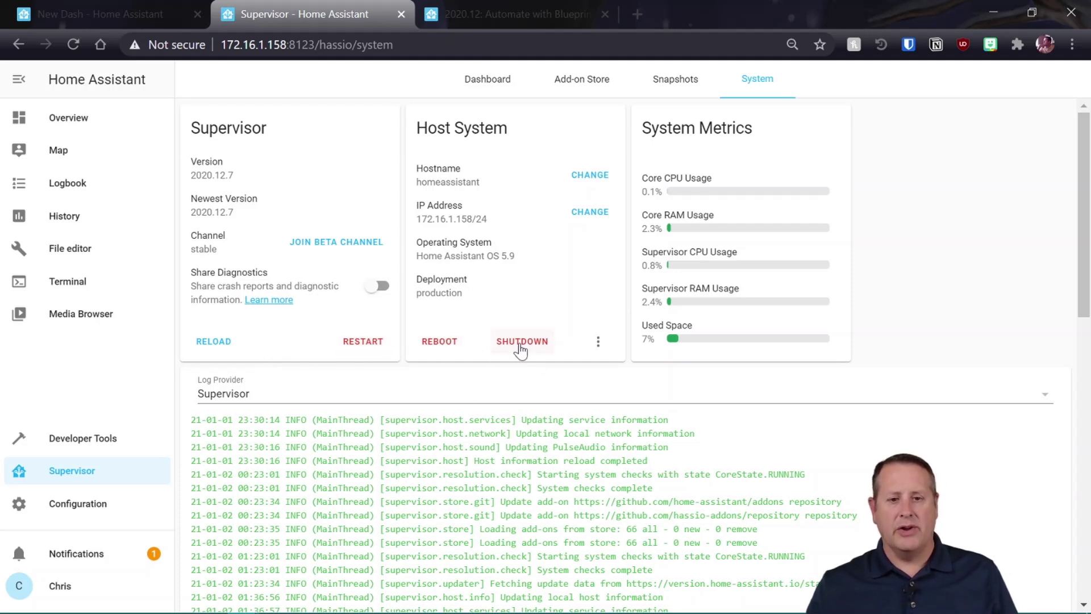
pyautogui.click(599, 343)
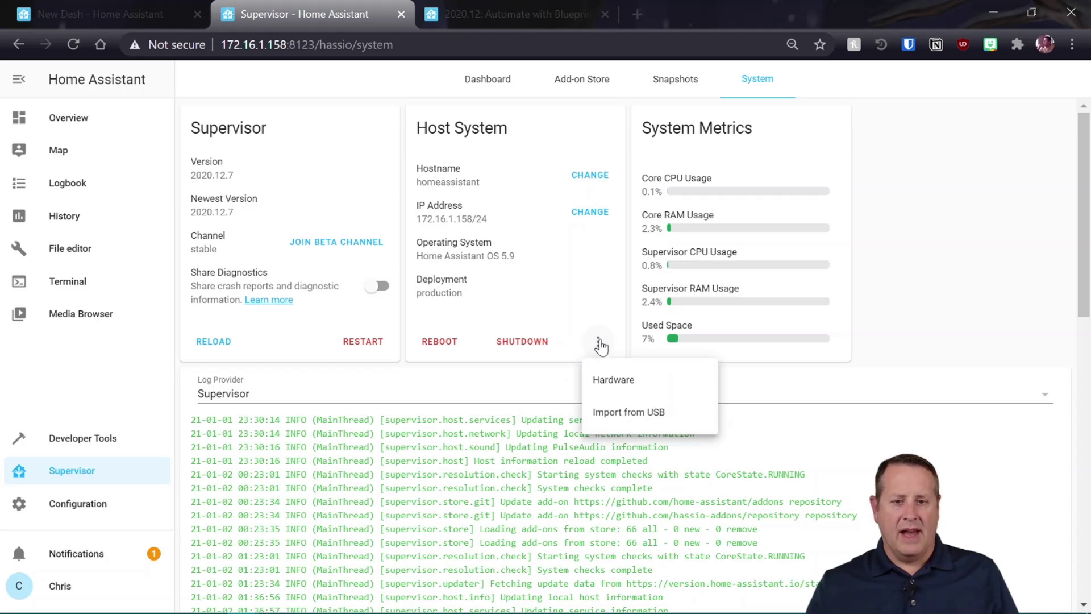
pyautogui.click(621, 386)
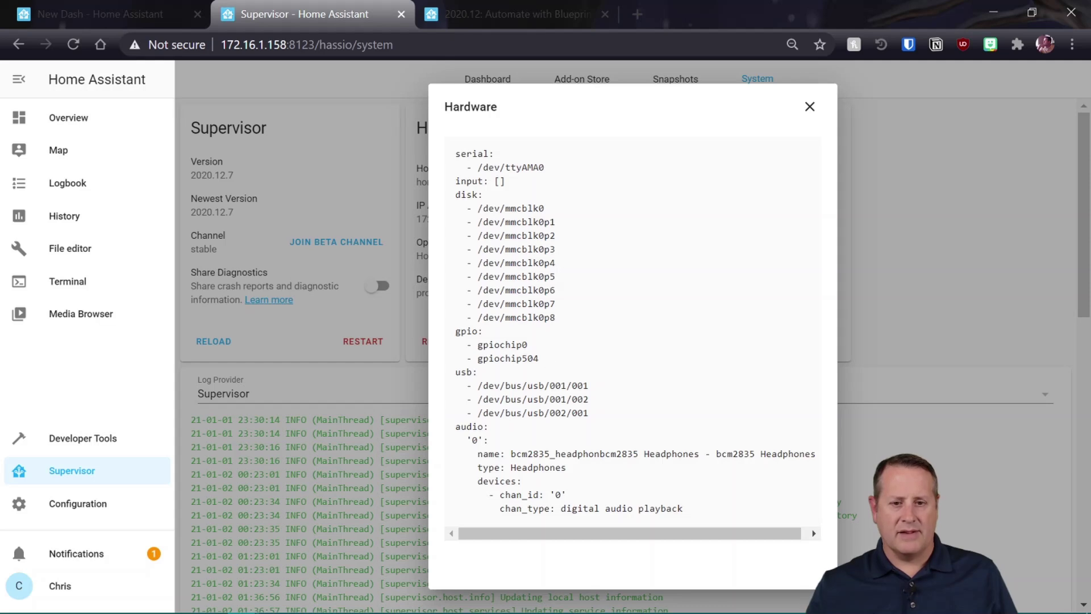
pyautogui.press('Escape')
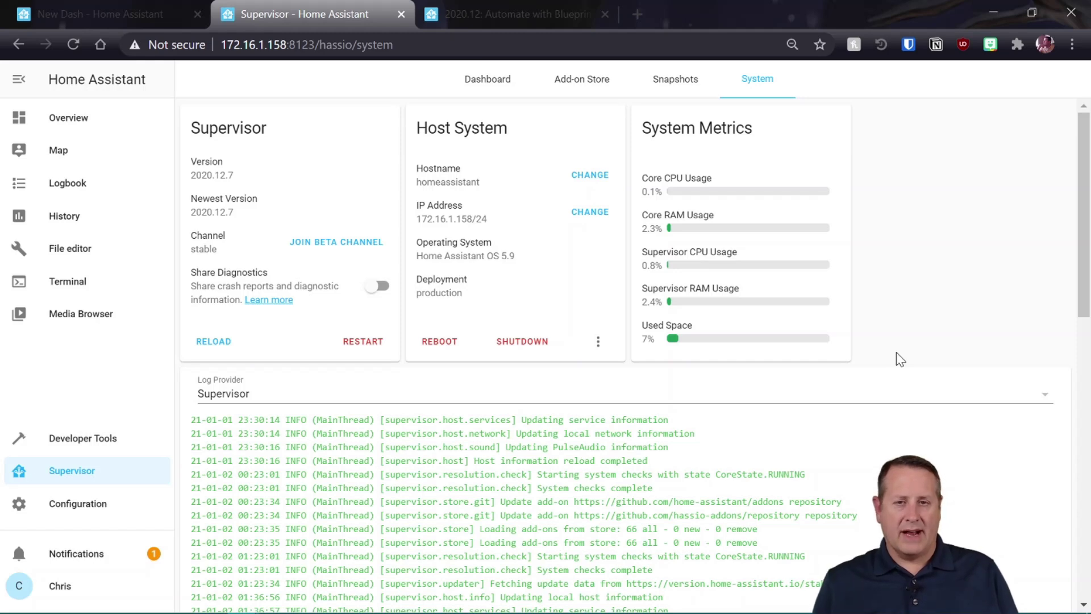
# Step: Read through the Supervisor log on the system page and collapse the sidebar
pyautogui.scroll(-10, 579, 463)
pyautogui.scroll(-1, 403, 463)
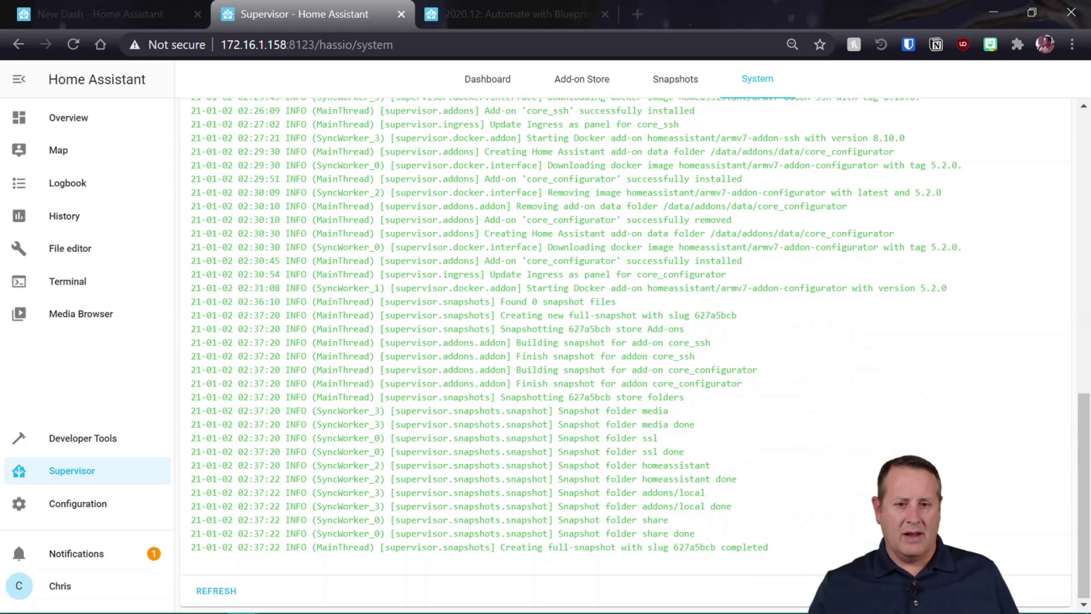
pyautogui.scroll(8, 625, 341)
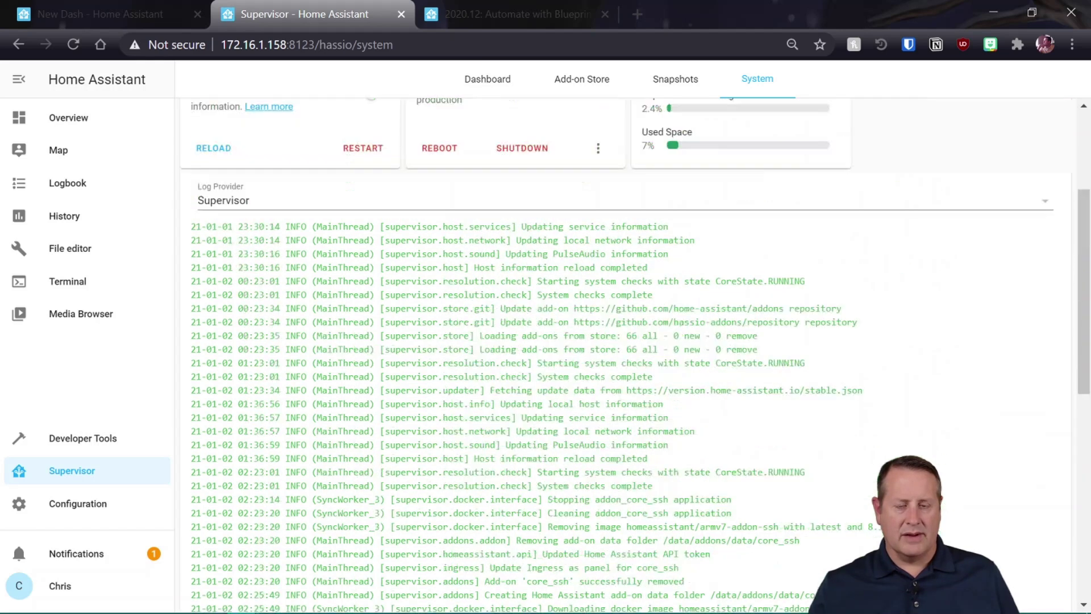
pyautogui.scroll(-3, 625, 341)
pyautogui.scroll(-6, 625, 341)
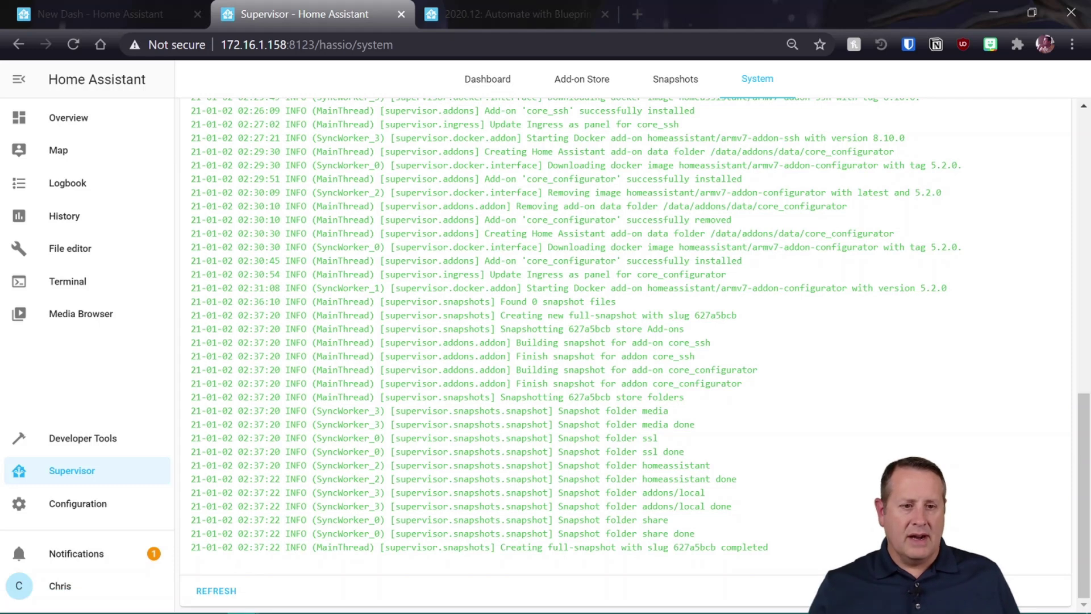
pyautogui.scroll(15, 625, 341)
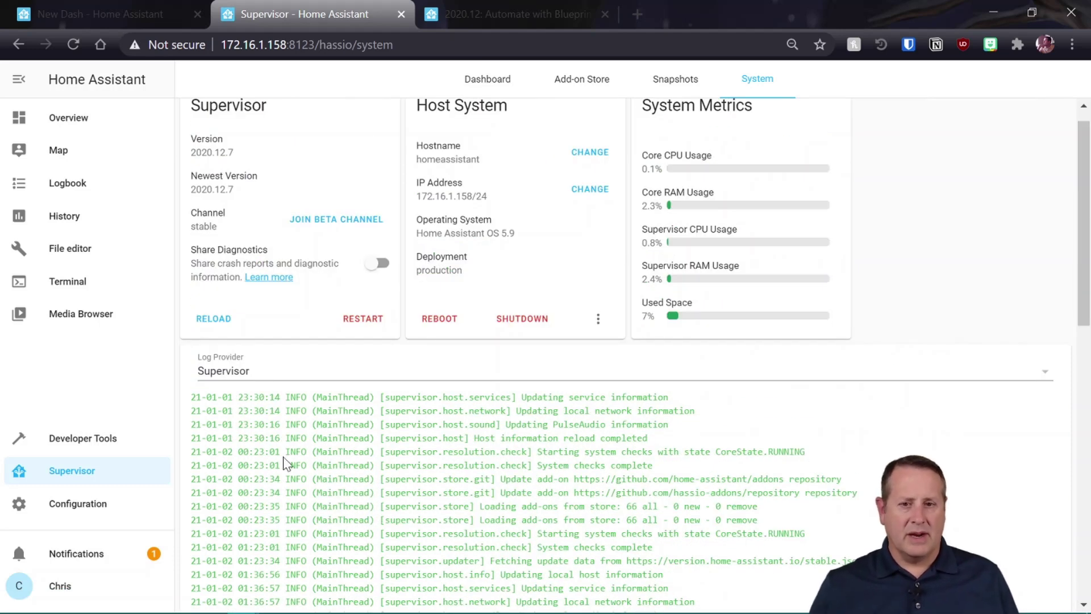
pyautogui.scroll(1, 404, 520)
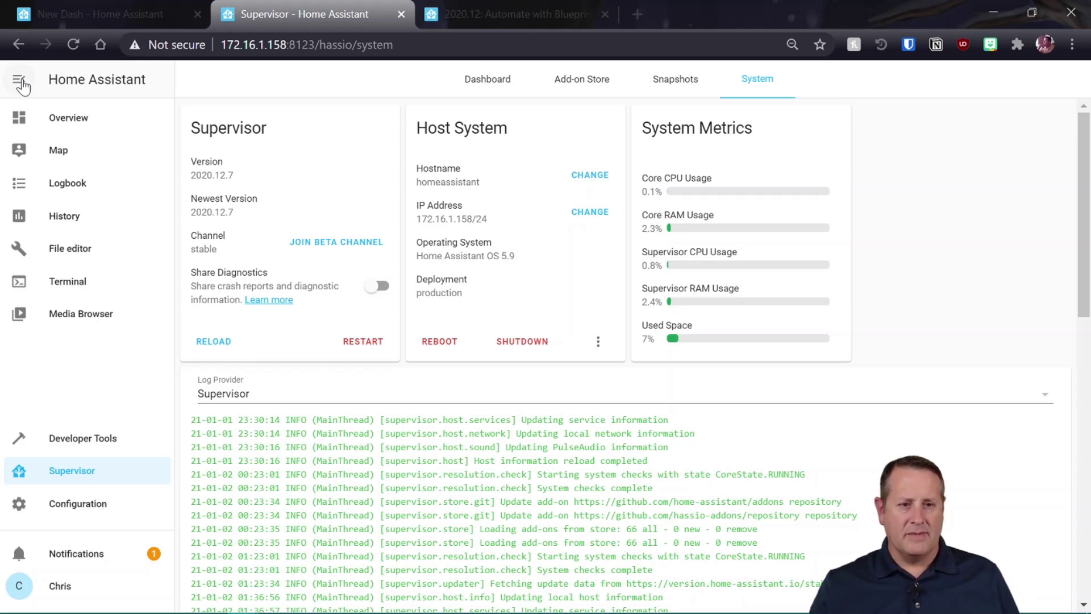
pyautogui.click(21, 82)
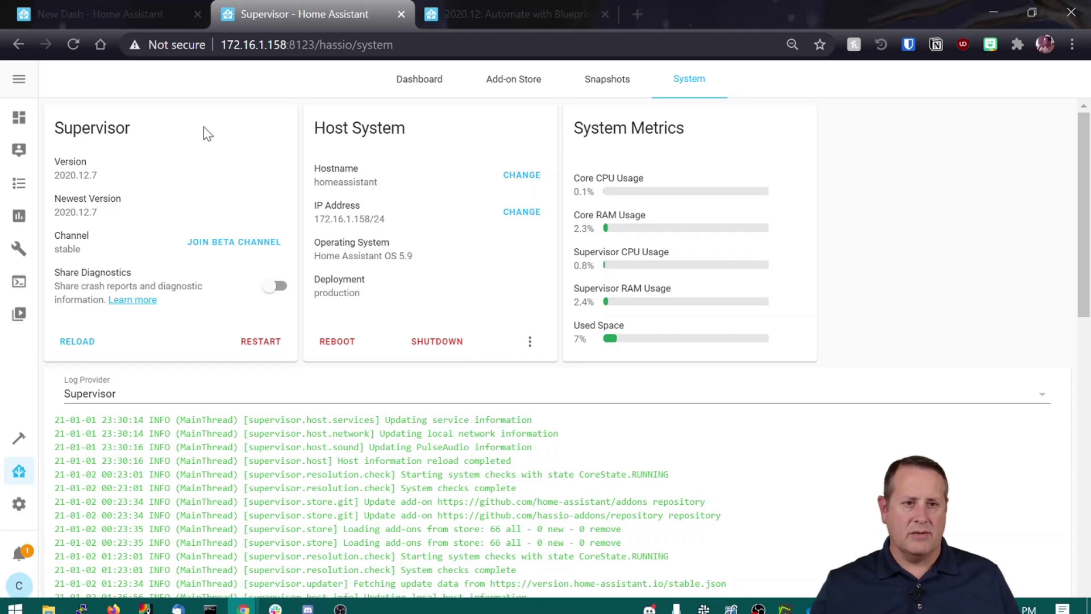
# Step: Switch to the other Home Assistant instance with the New Dash dashboard and start a new empty automation
pyautogui.click(134, 22)
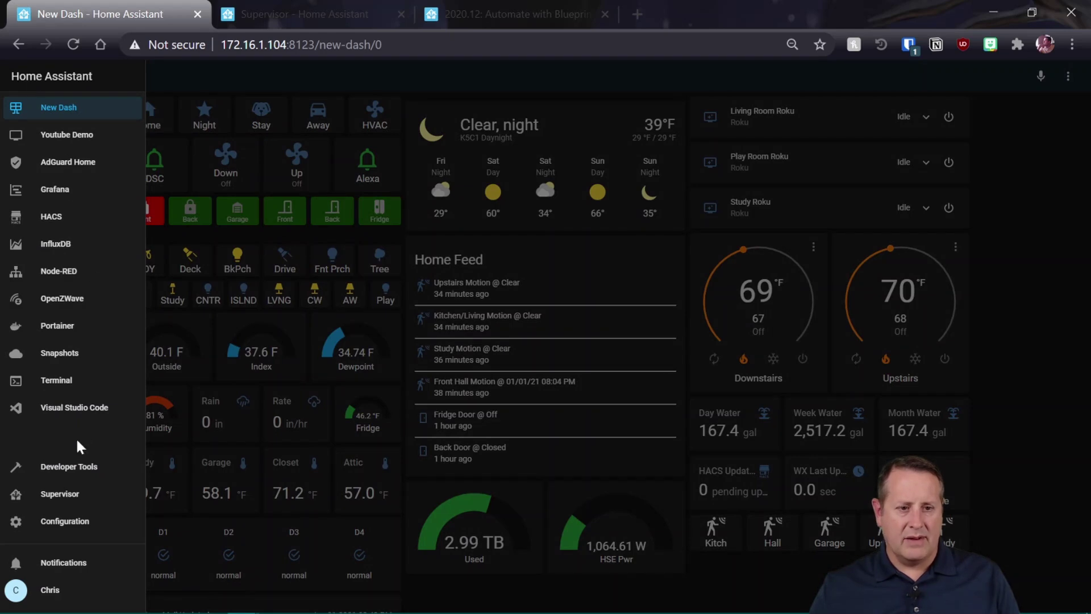
pyautogui.click(72, 525)
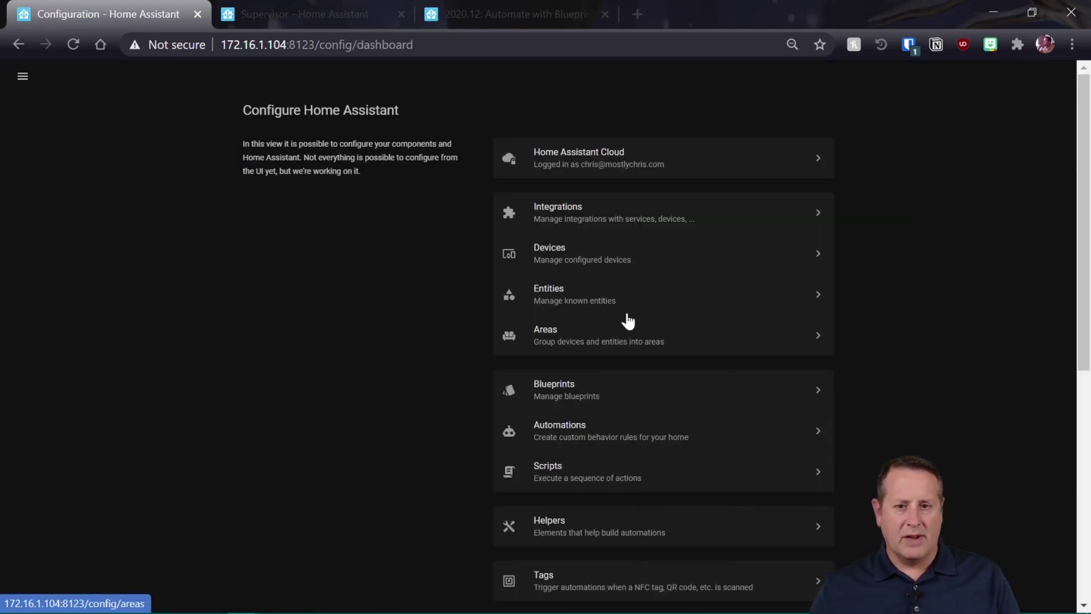
pyautogui.click(596, 435)
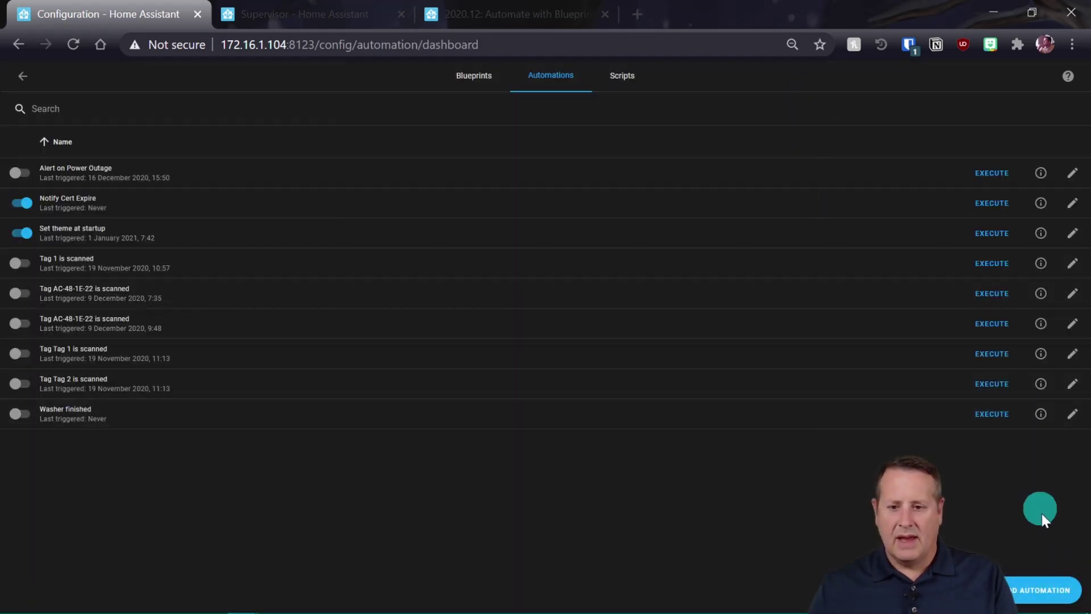
pyautogui.click(1064, 592)
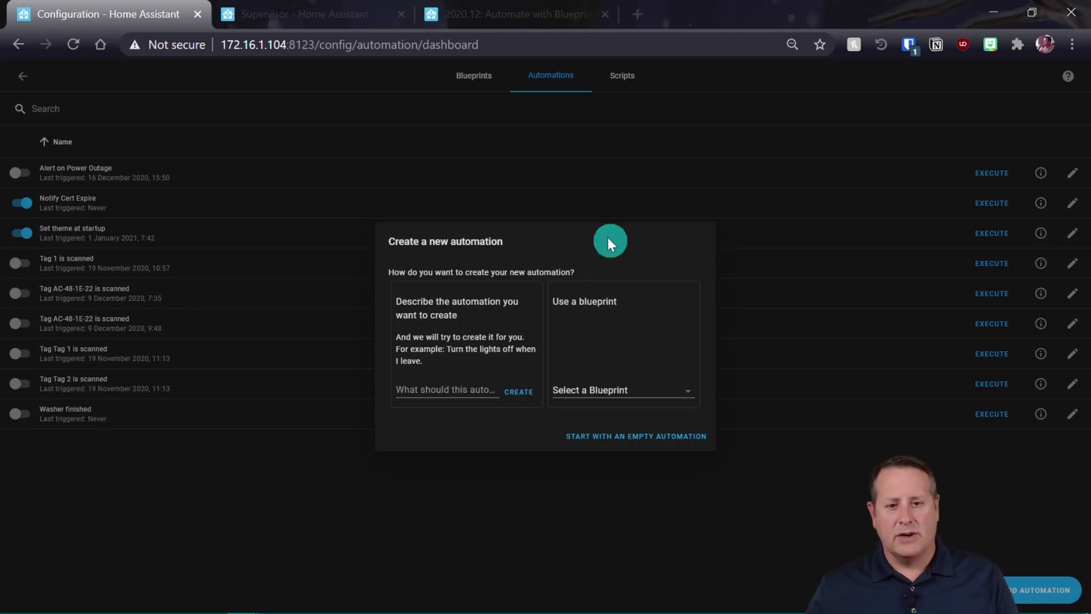
pyautogui.click(634, 437)
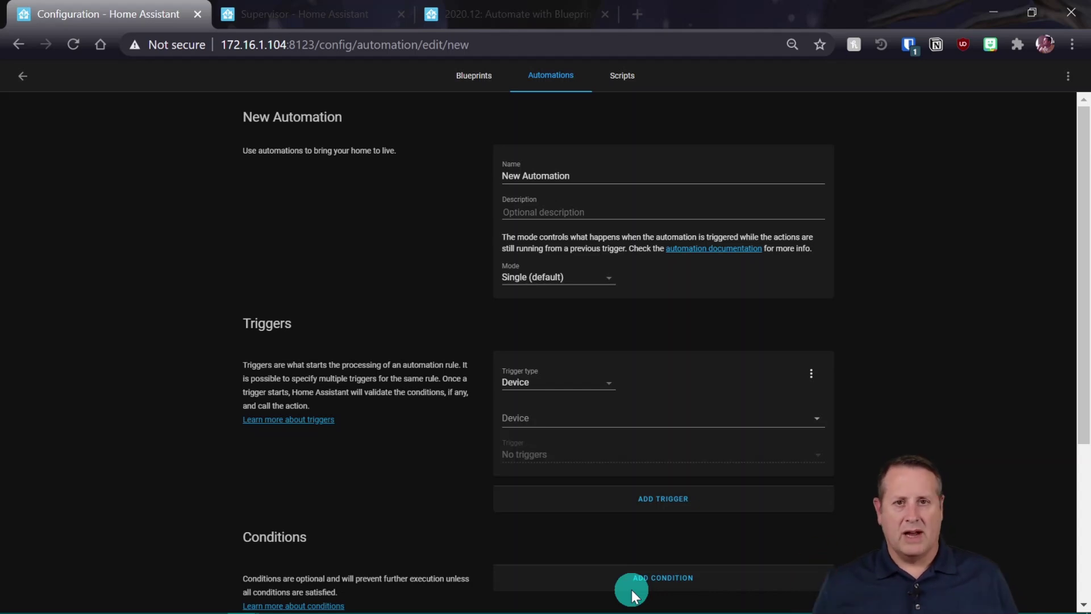
# Step: Name the new automation "Turn Light On At Sunset"
pyautogui.moveTo(579, 175); pyautogui.dragTo(453, 170)
pyautogui.write('Tu')
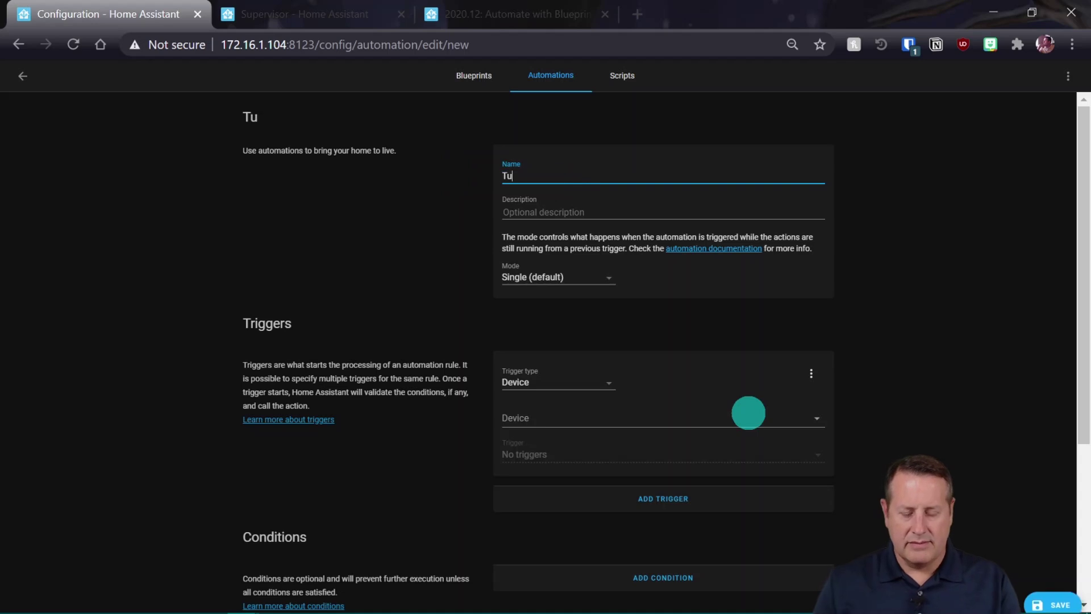
pyautogui.write('rn Light ')
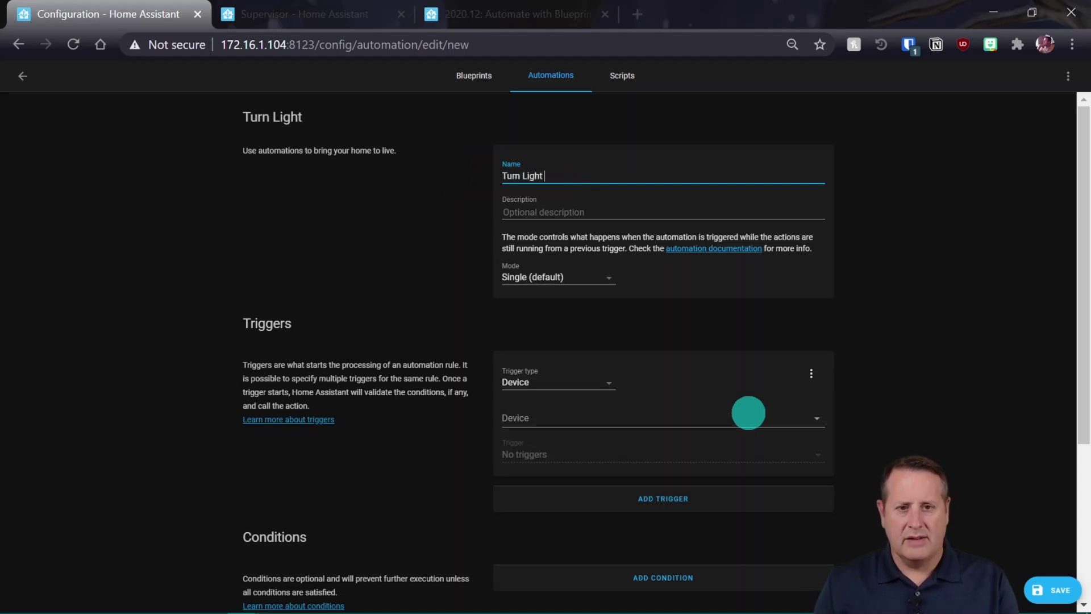
pyautogui.write('On At Sunset')
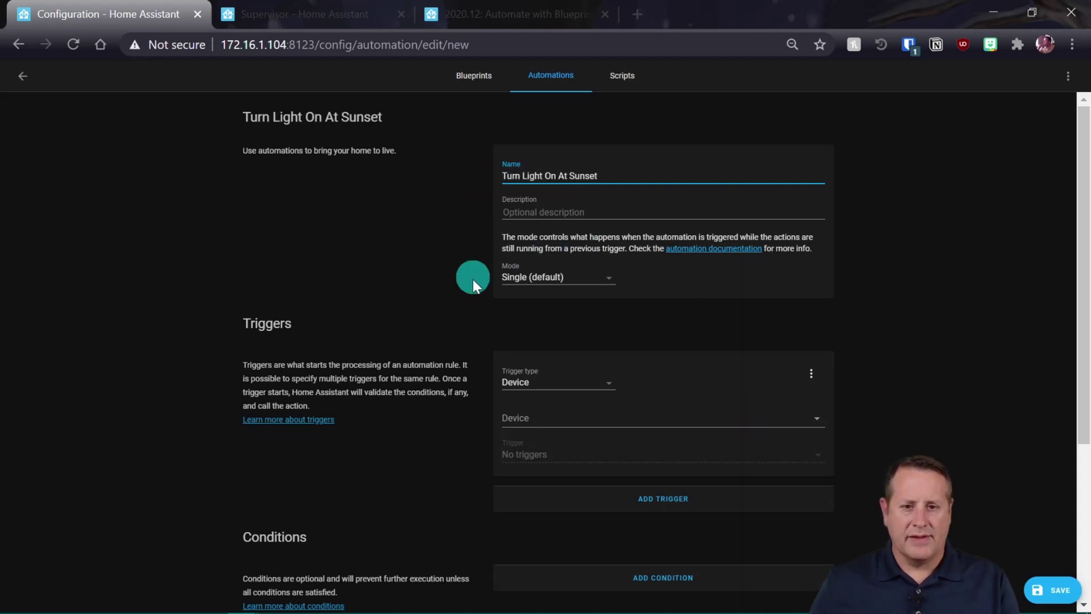
# Step: Set the automation's trigger to the Sun type with the Sunset event and an offset of -00:30
pyautogui.scroll(-3, 591, 301)
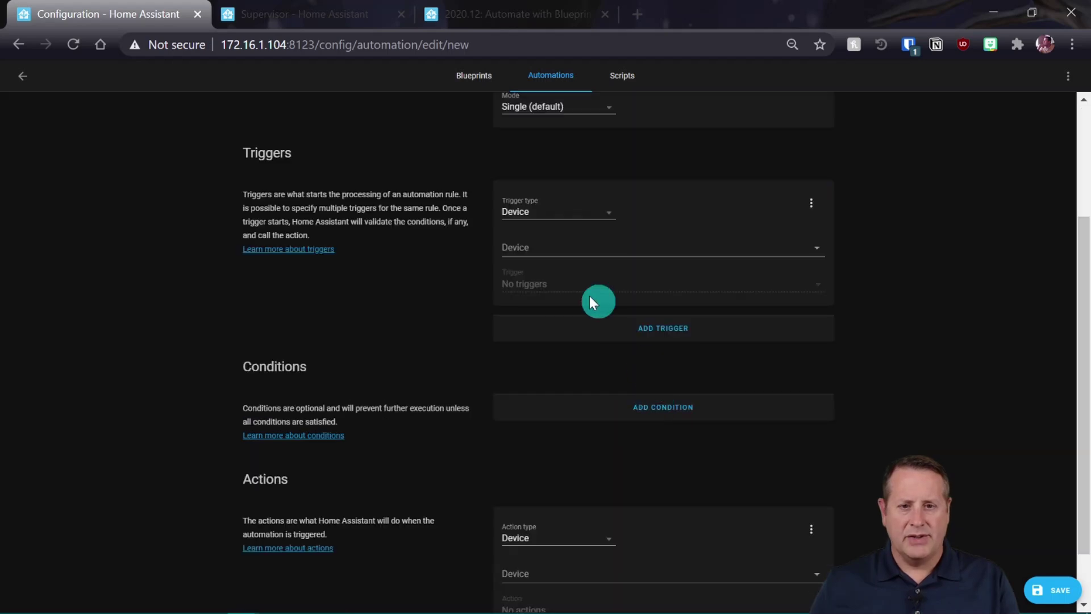
pyautogui.click(567, 210)
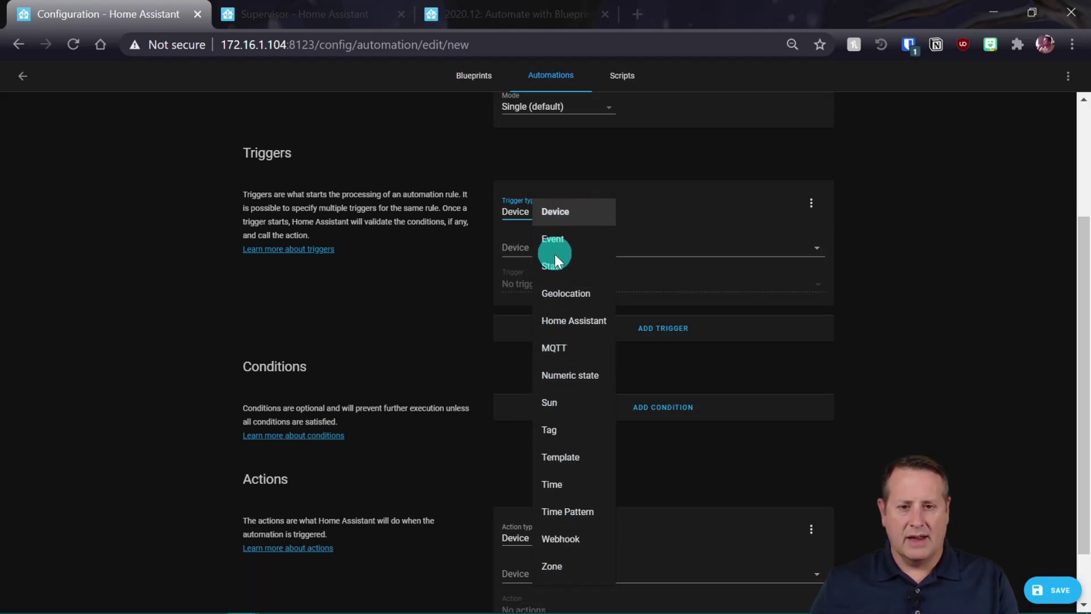
pyautogui.click(546, 402)
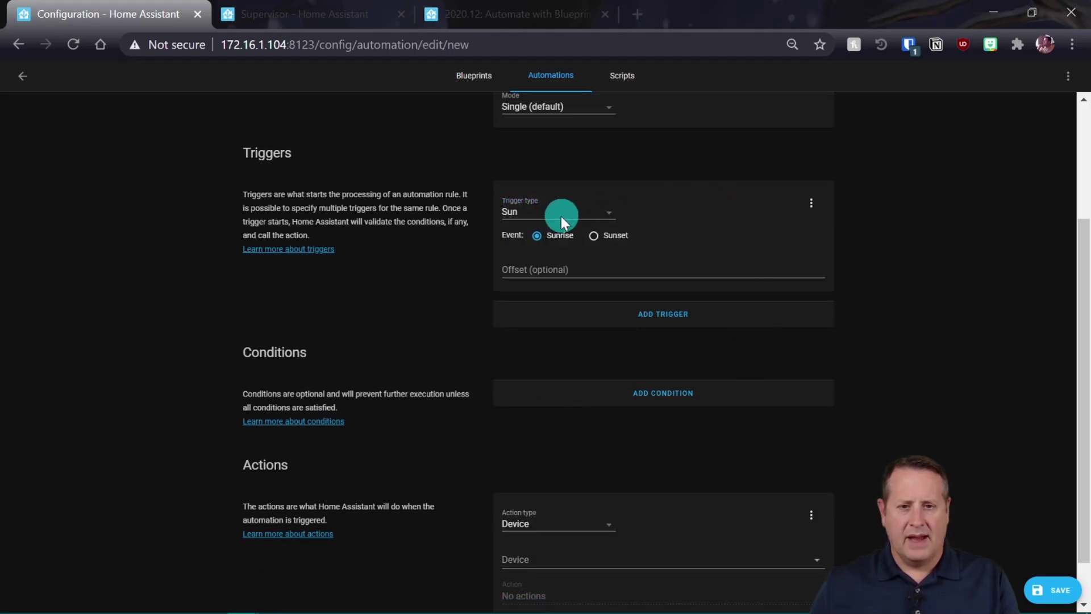
pyautogui.click(593, 235)
pyautogui.click(610, 271)
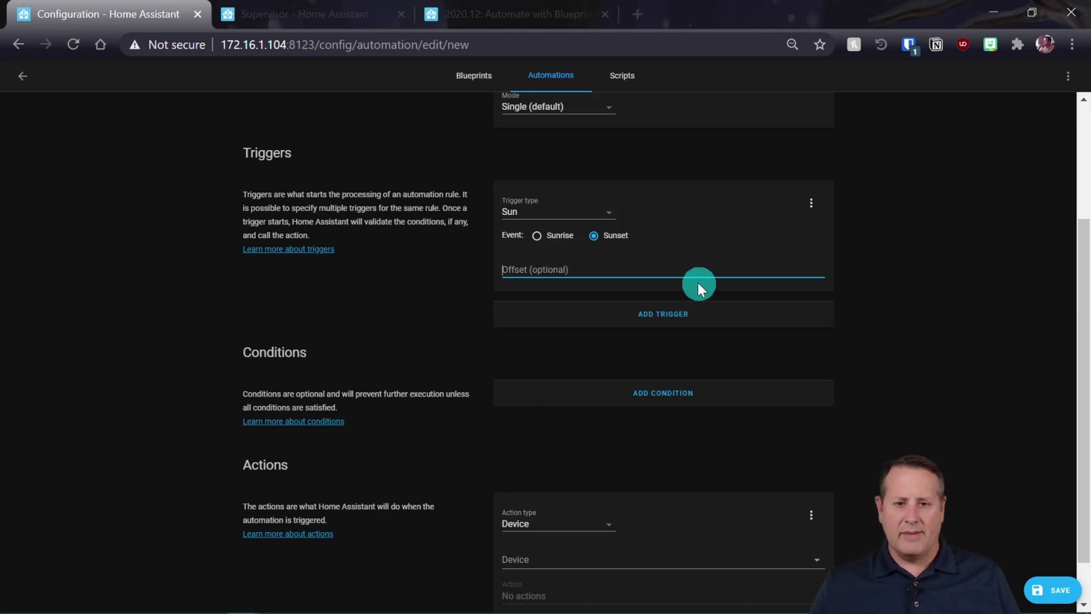
pyautogui.click(598, 273)
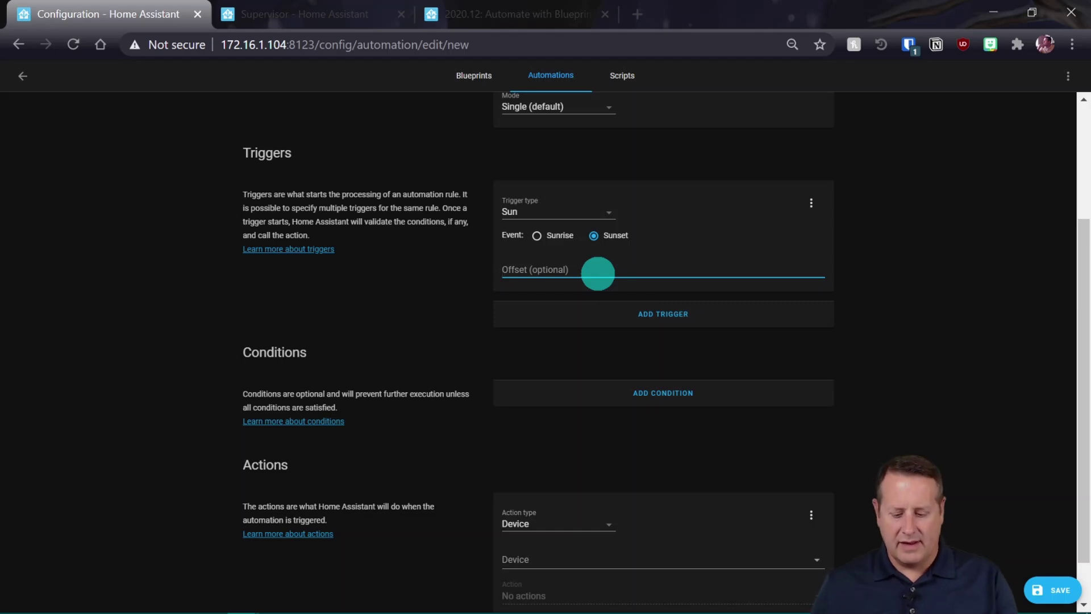
pyautogui.write('0')
pyautogui.press('BackSpace')
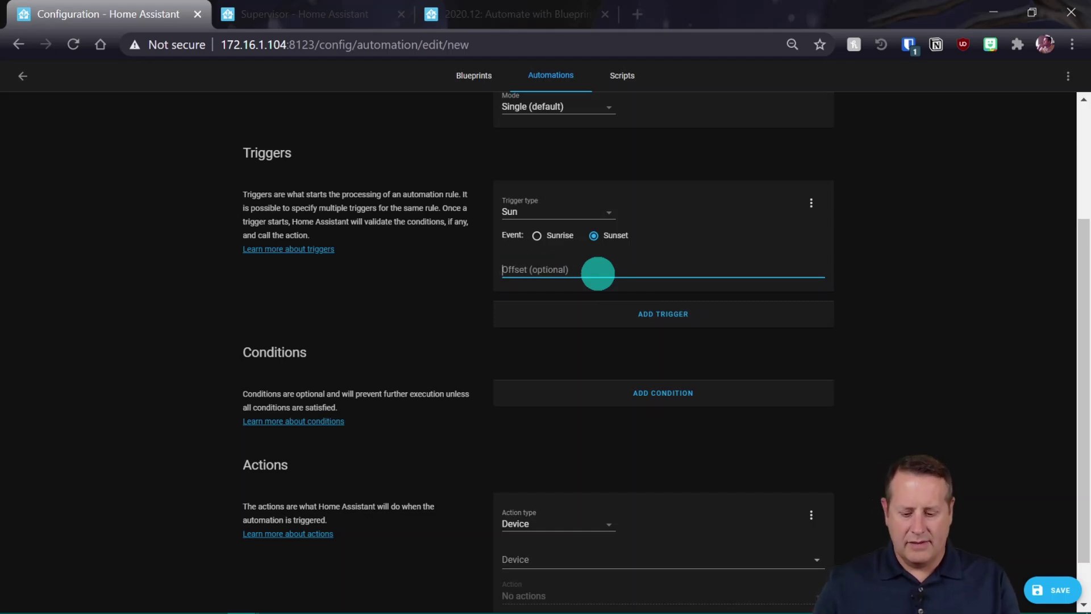
pyautogui.write('-00:30')
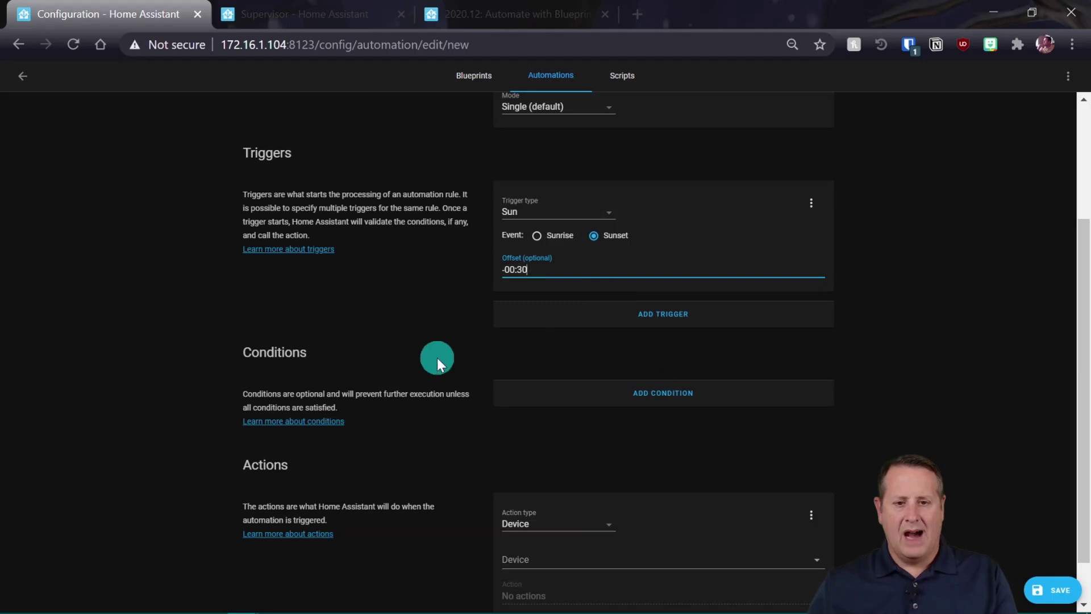
pyautogui.scroll(-1, 434, 386)
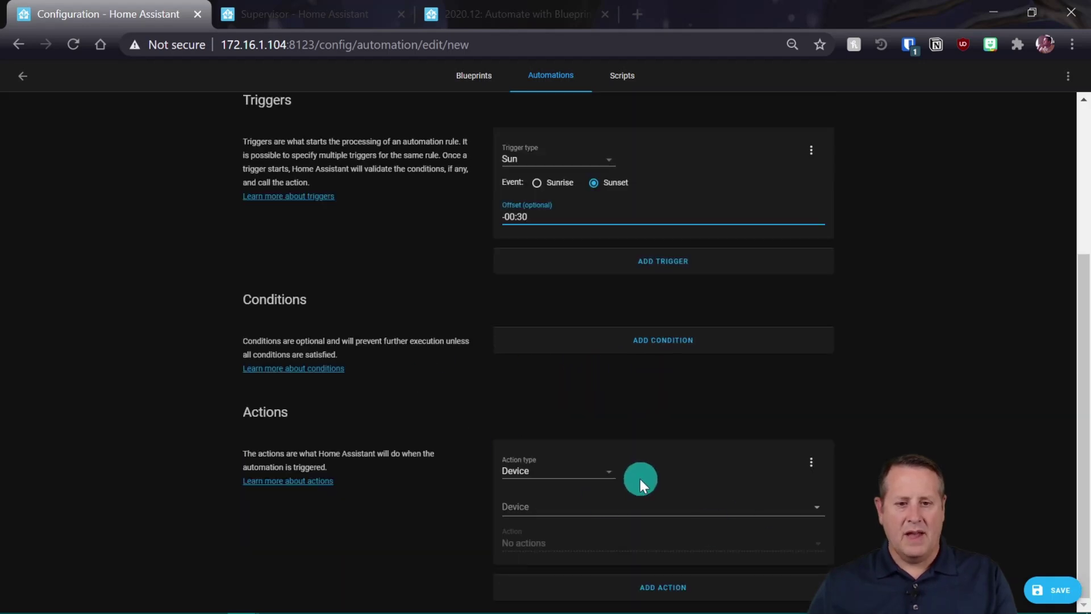
# Step: Set the automation's action type to Call service and choose the switch.turn_on service
pyautogui.click(570, 472)
pyautogui.scroll(-3, 585, 514)
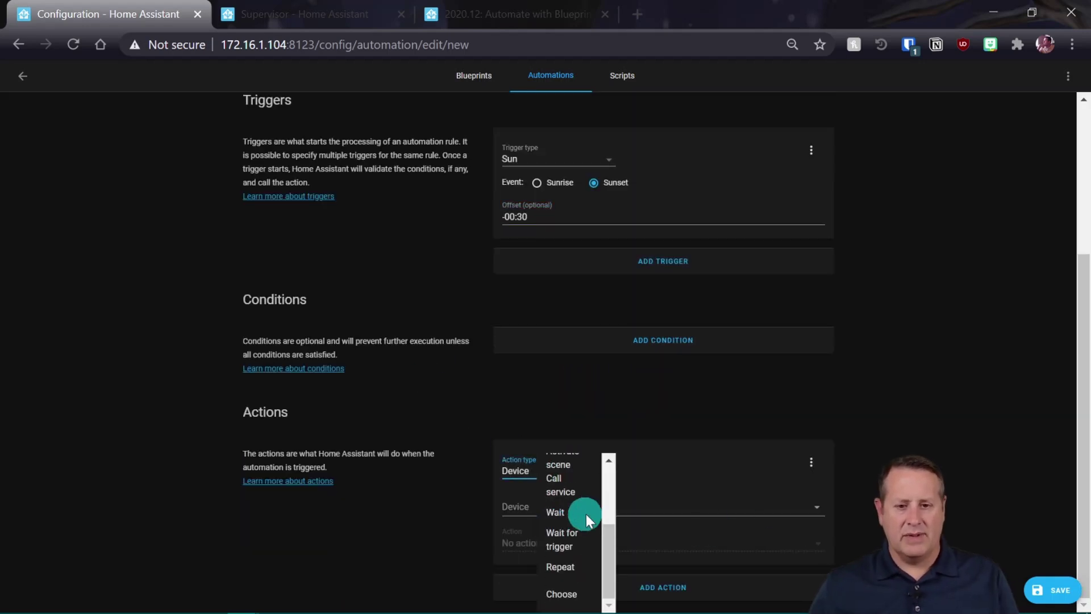
pyautogui.click(565, 484)
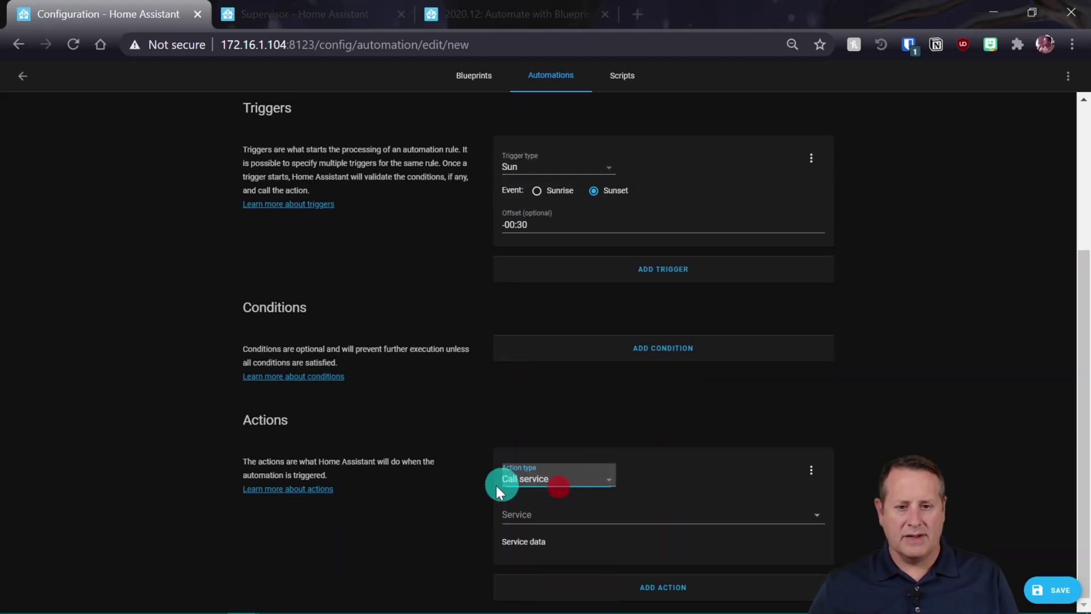
pyautogui.click(564, 513)
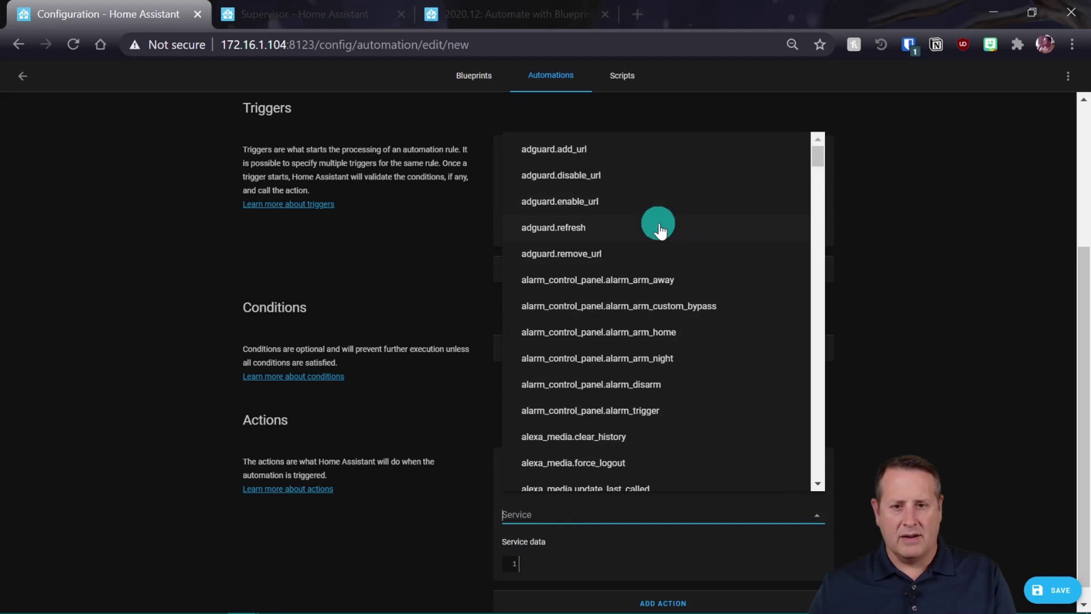
pyautogui.scroll(-3, 628, 230)
pyautogui.scroll(-15, 633, 239)
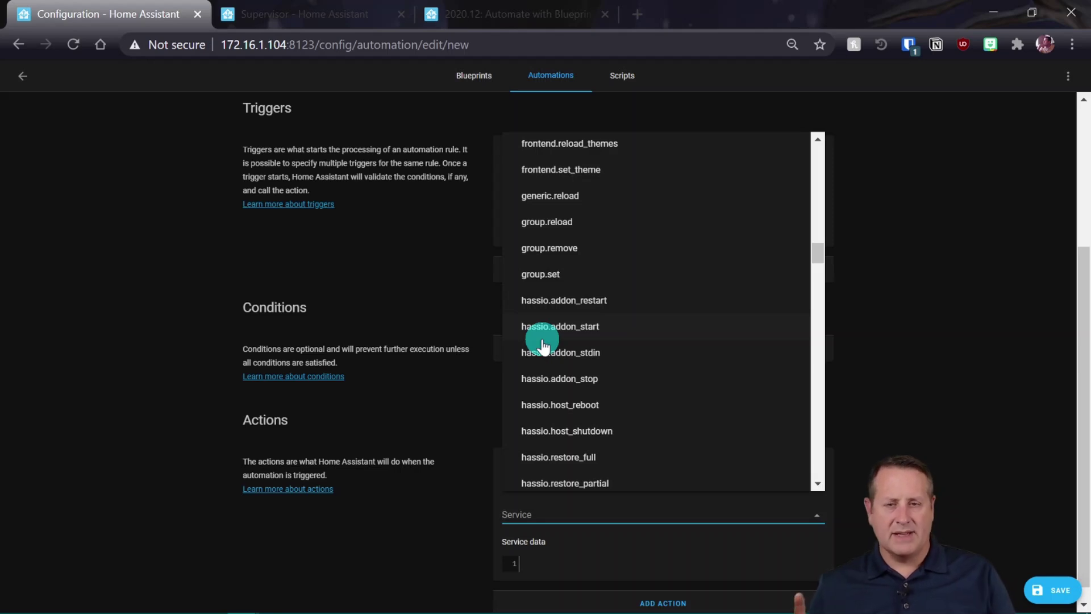
pyautogui.scroll(-20, 588, 375)
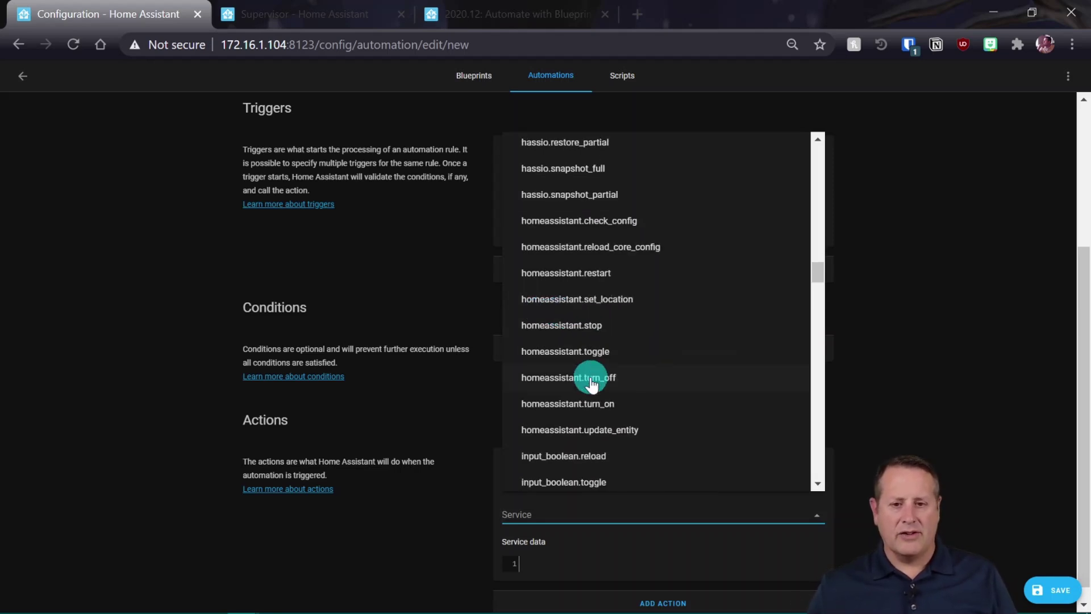
pyautogui.scroll(-7, 594, 379)
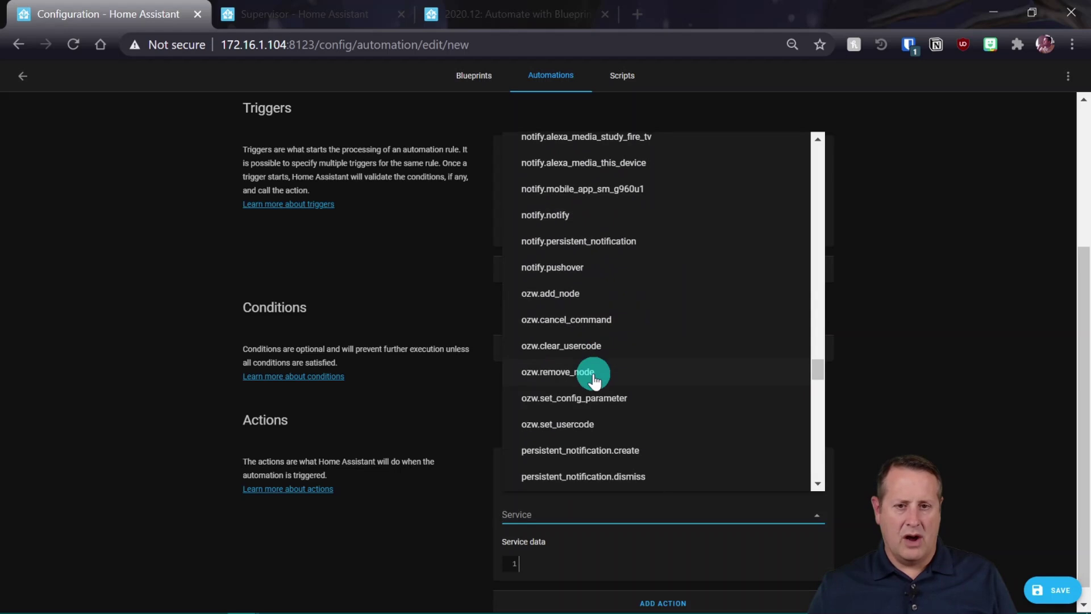
pyautogui.scroll(-10, 594, 380)
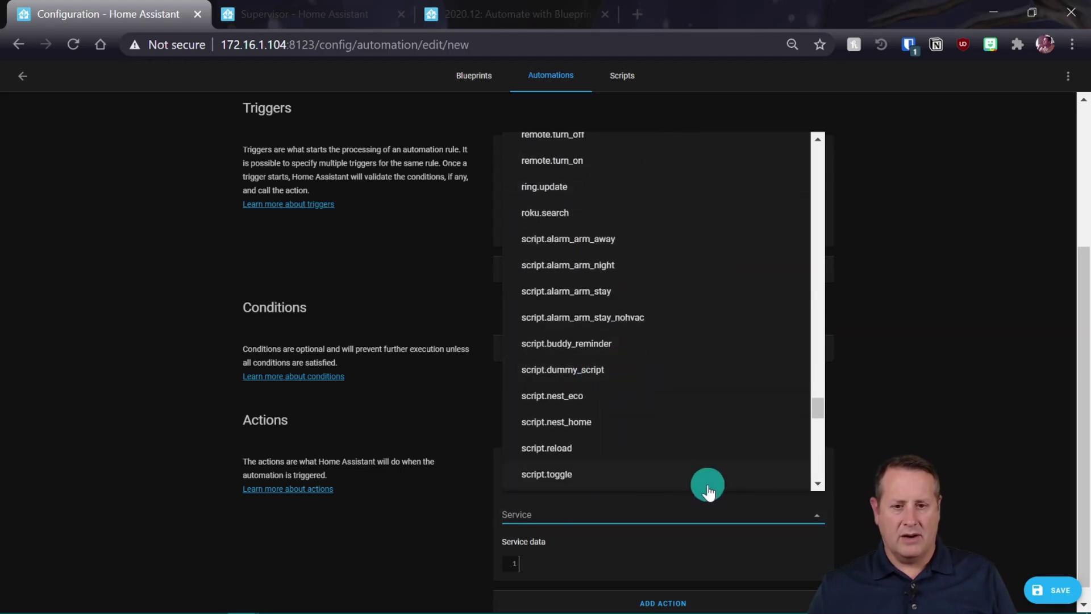
pyautogui.scroll(-3, 621, 431)
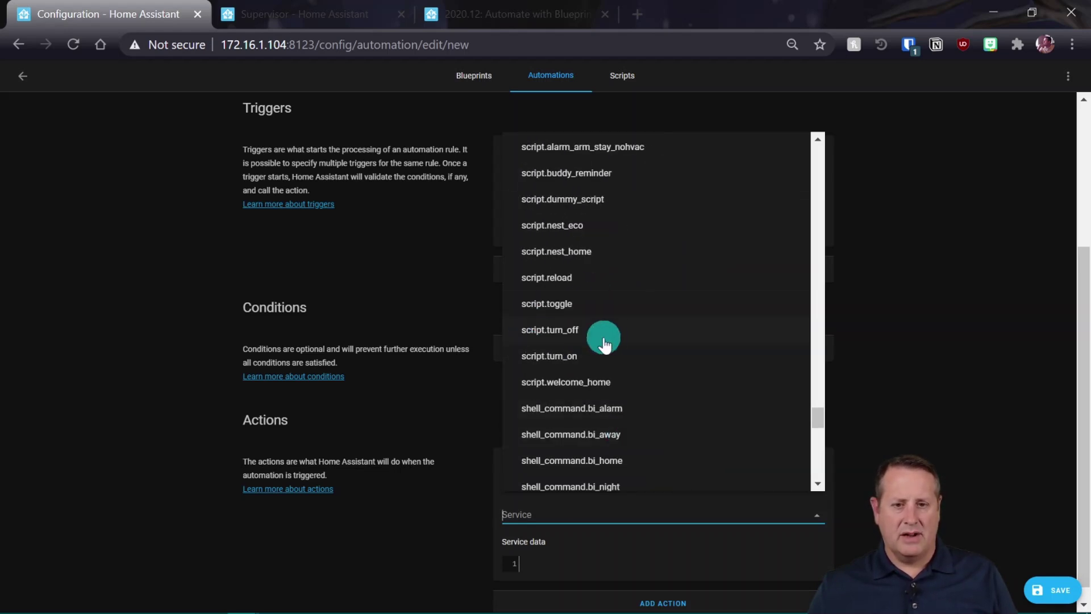
pyautogui.scroll(-3, 604, 343)
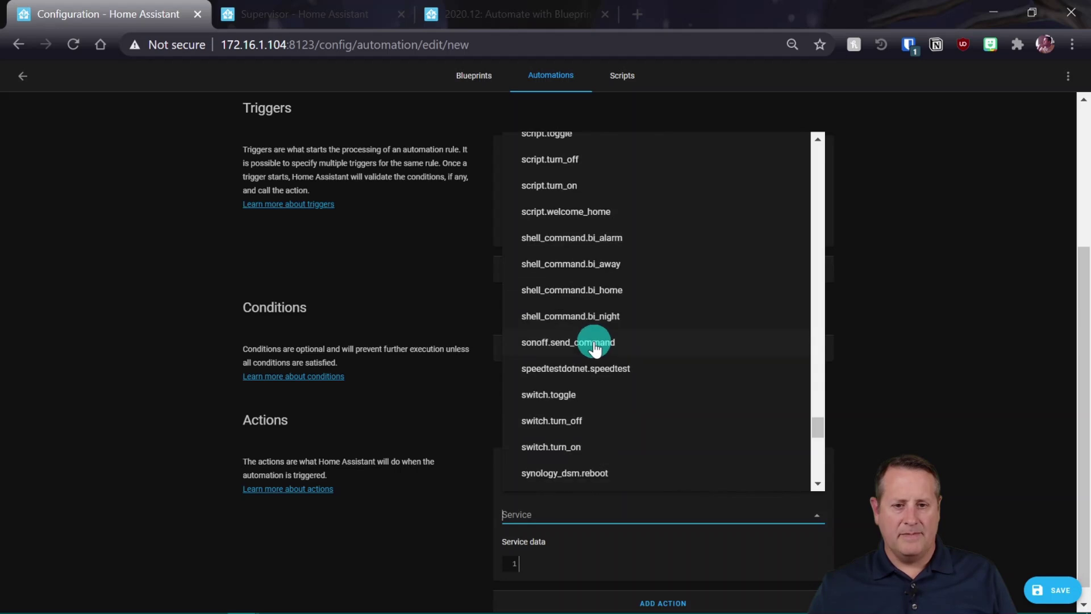
pyautogui.click(562, 444)
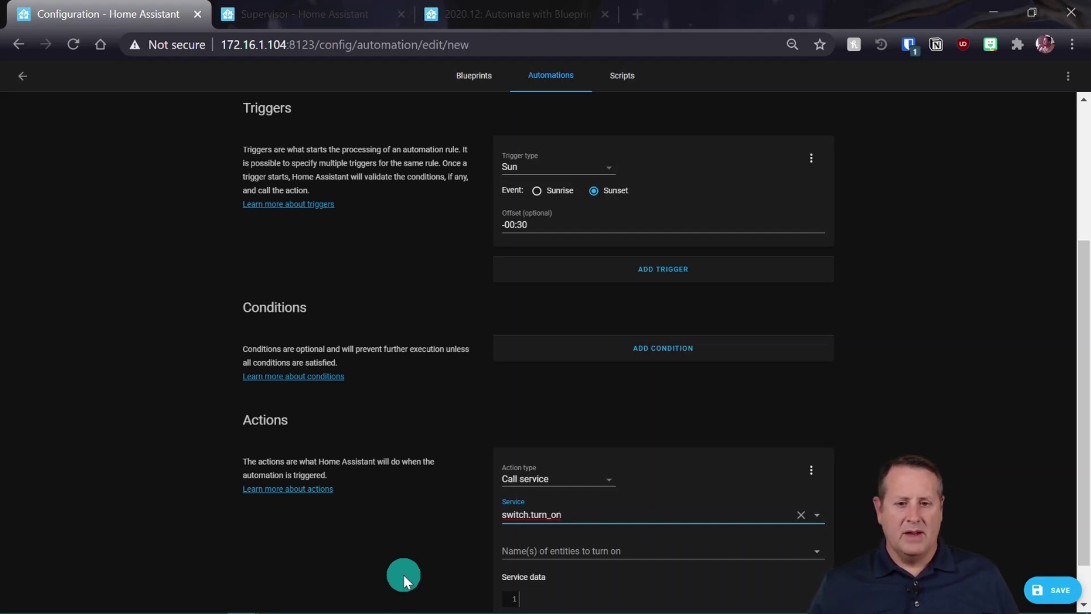
# Step: Set the entity to turn on to the Play Room light, switch.play_room_light_ozw
pyautogui.scroll(-1, 453, 522)
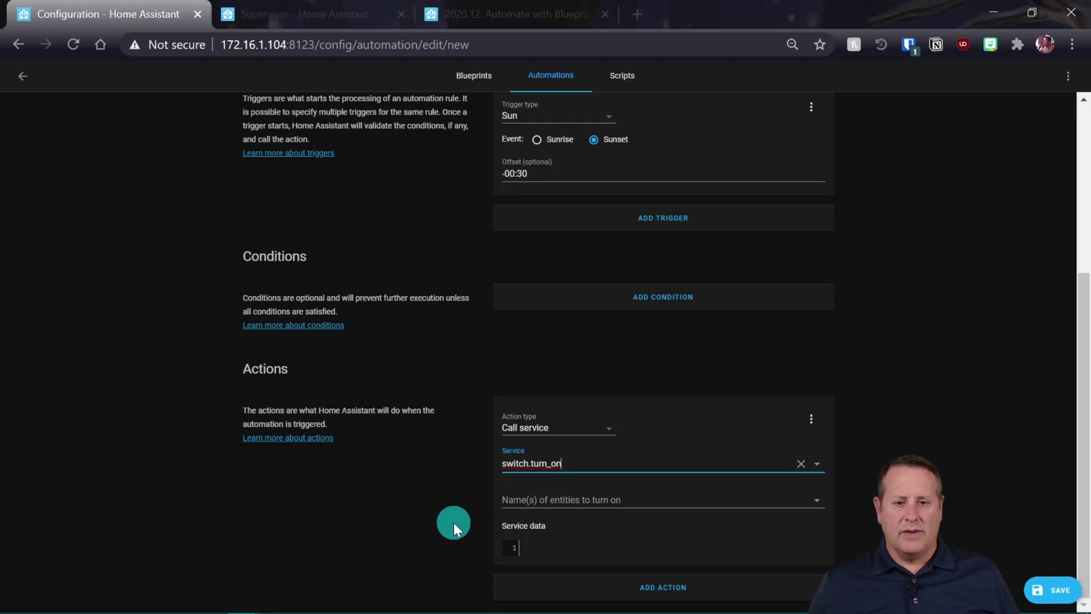
pyautogui.click(591, 501)
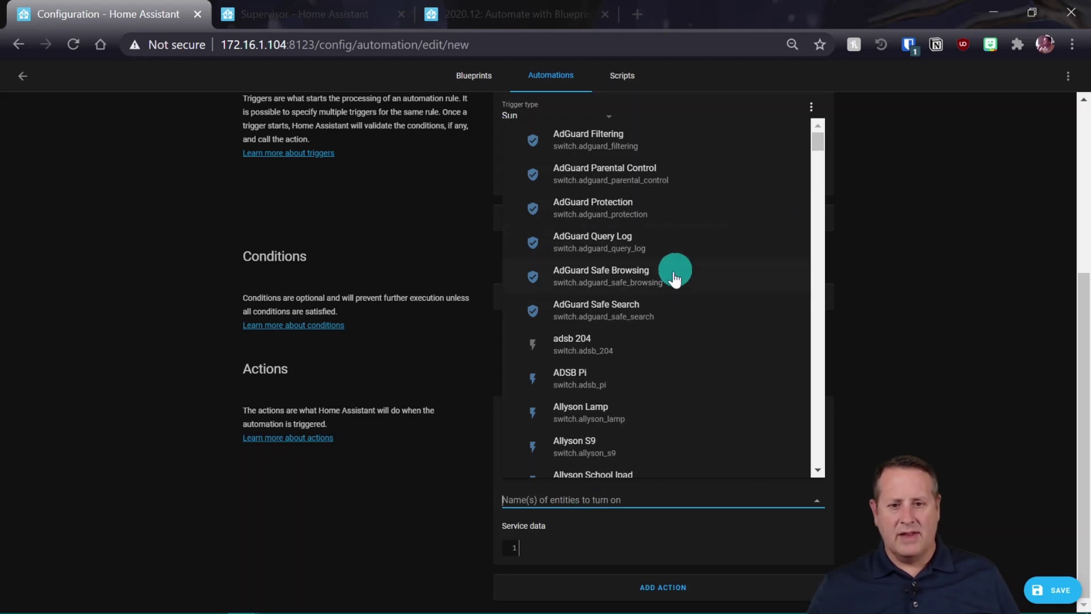
pyautogui.scroll(-3, 668, 301)
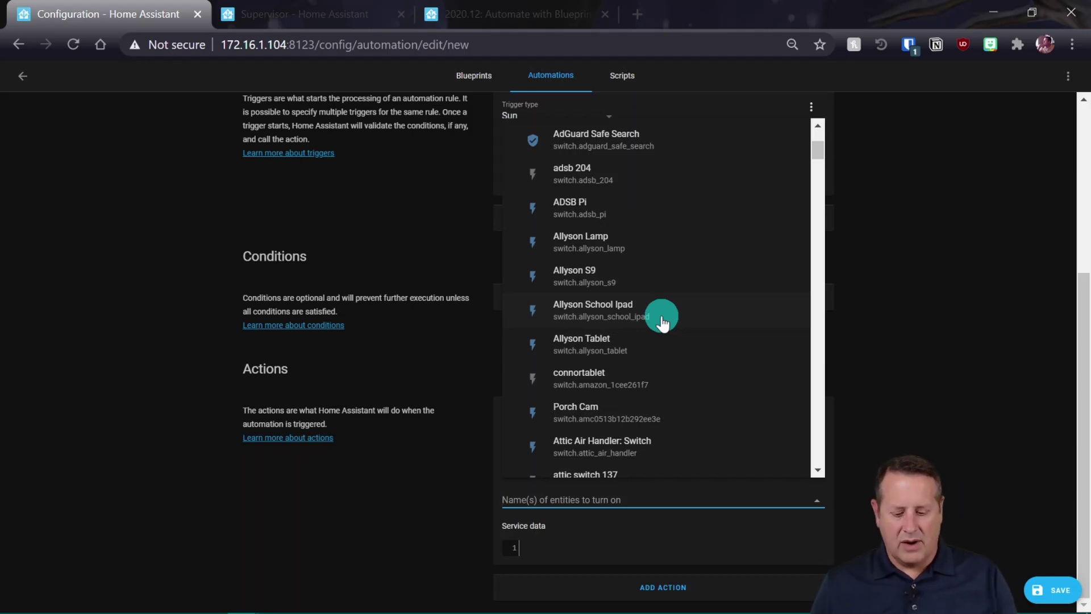
pyautogui.write('p')
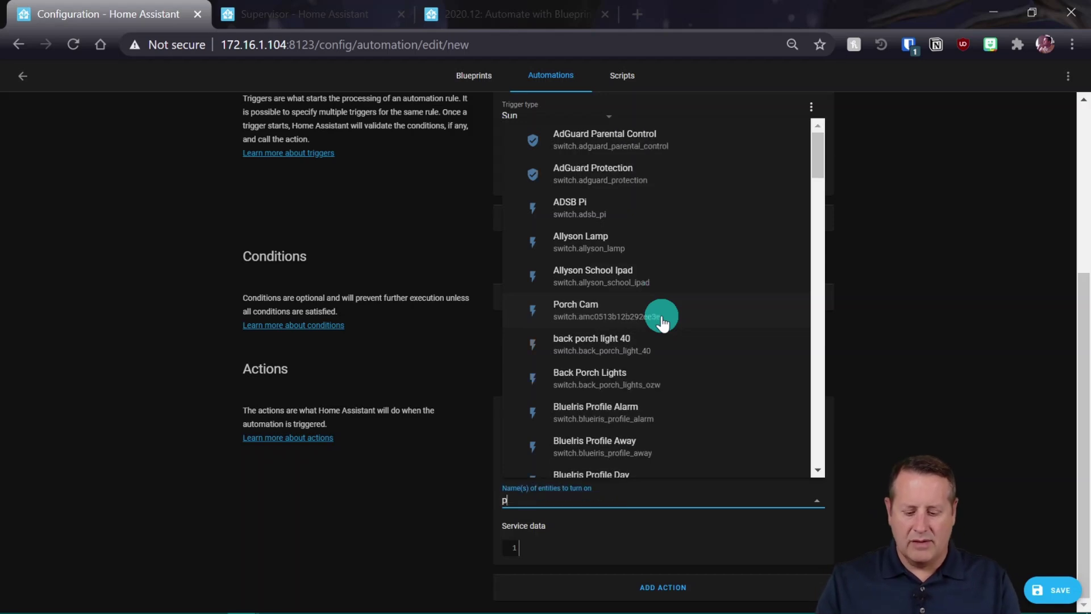
pyautogui.write('lay_roo')
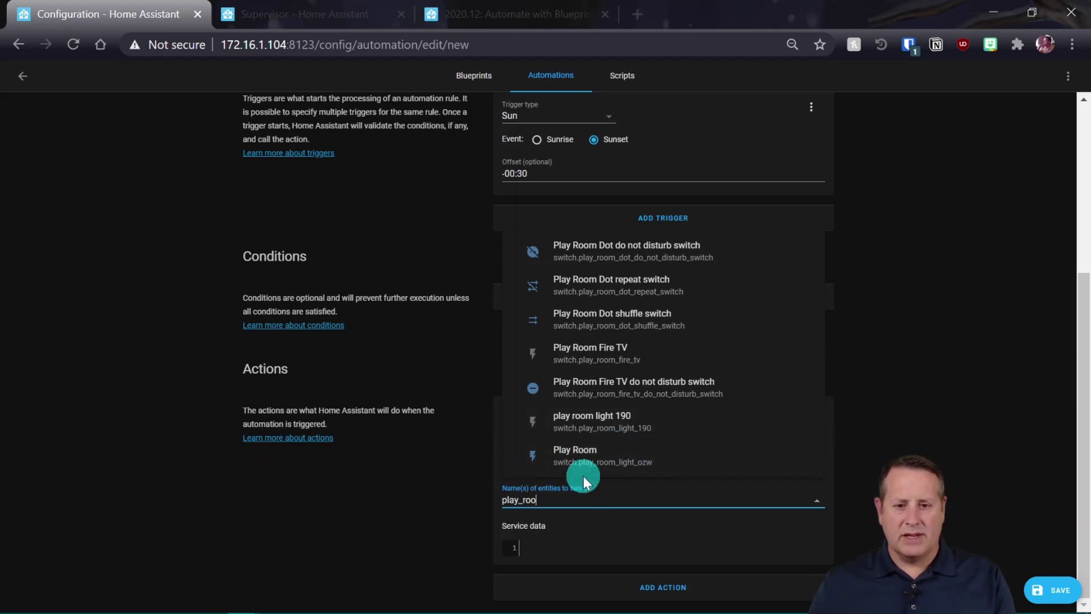
pyautogui.click(602, 462)
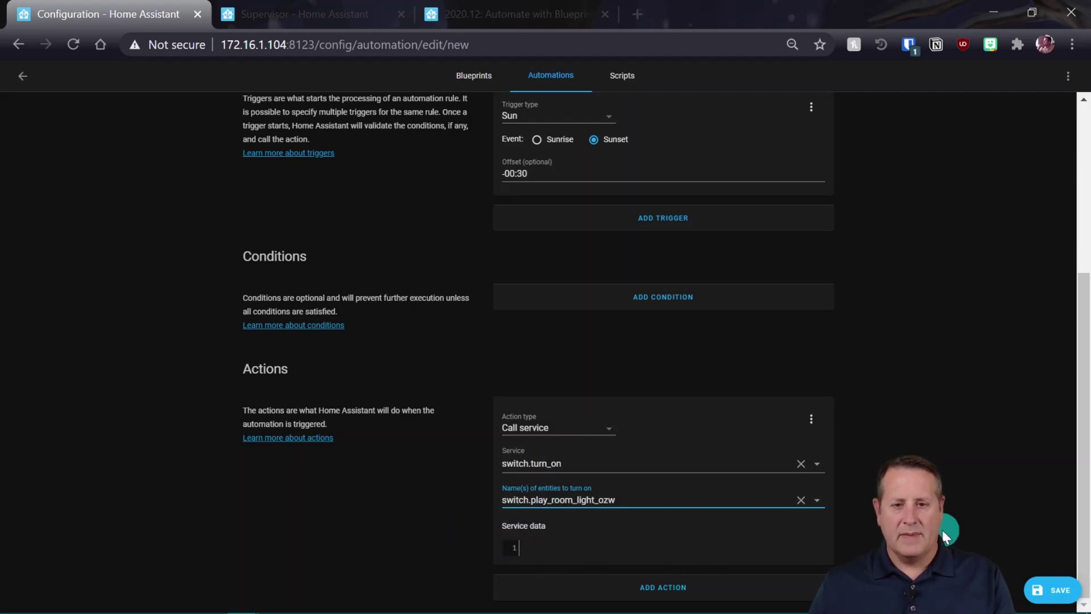
# Step: Save the automation and review its name, sunset trigger and action settings
pyautogui.scroll(5, 945, 533)
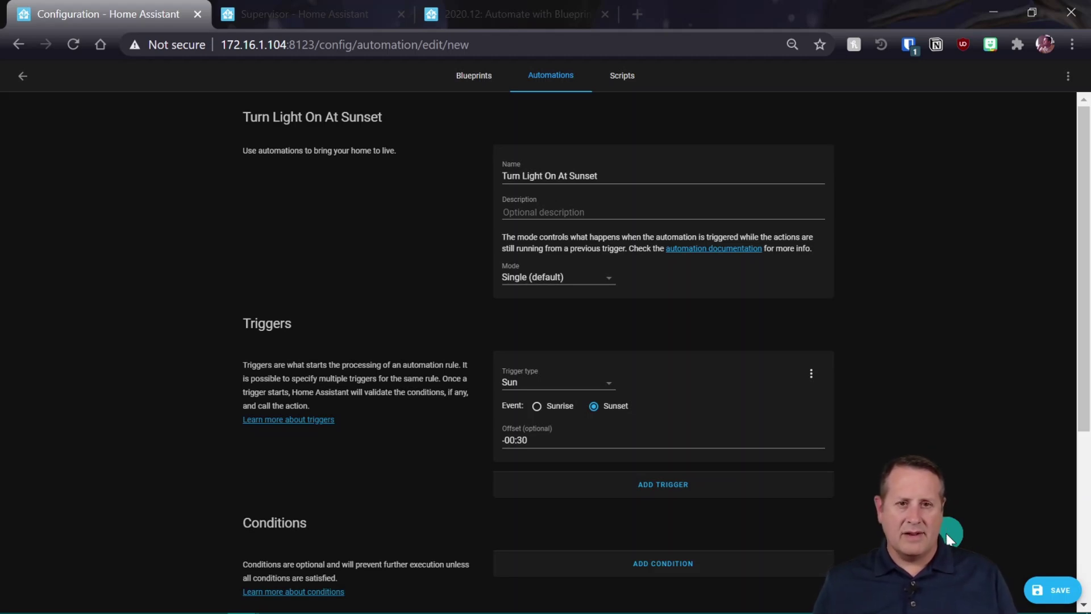
pyautogui.scroll(-5, 857, 513)
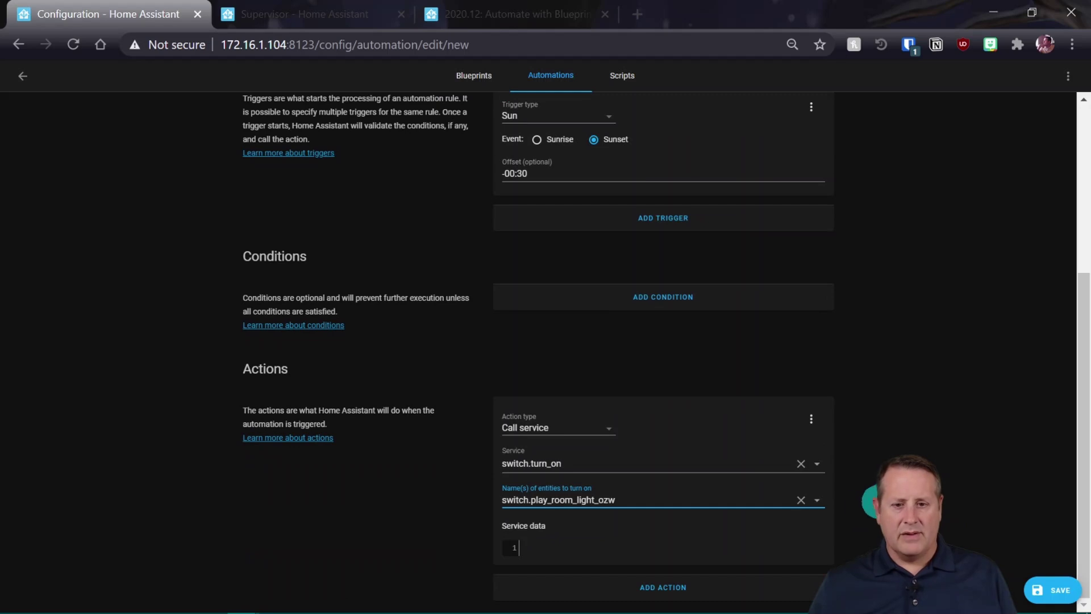
pyautogui.click(1051, 593)
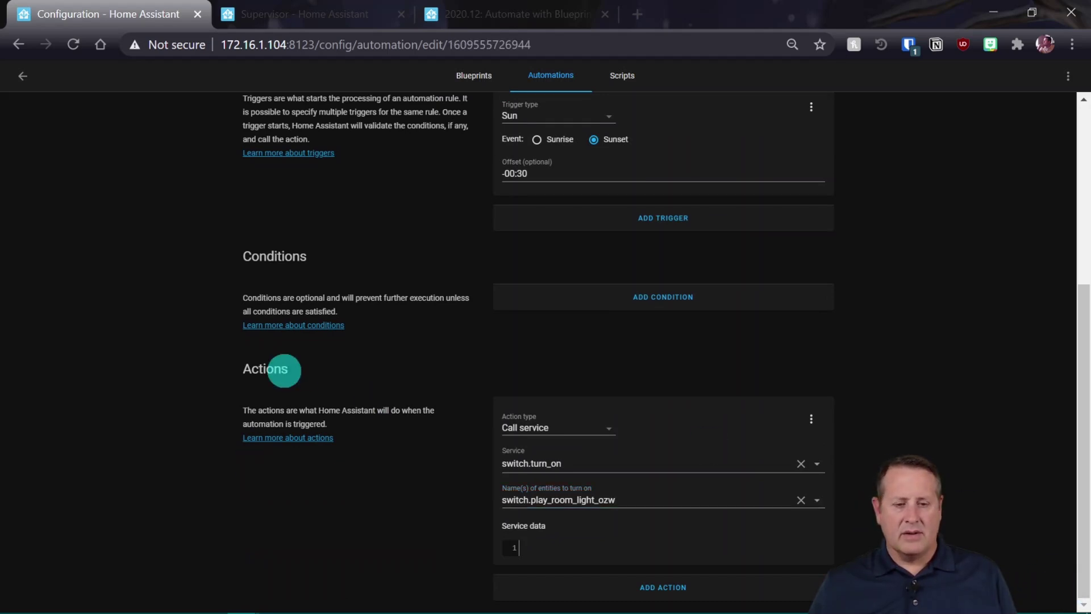
pyautogui.scroll(5, 378, 458)
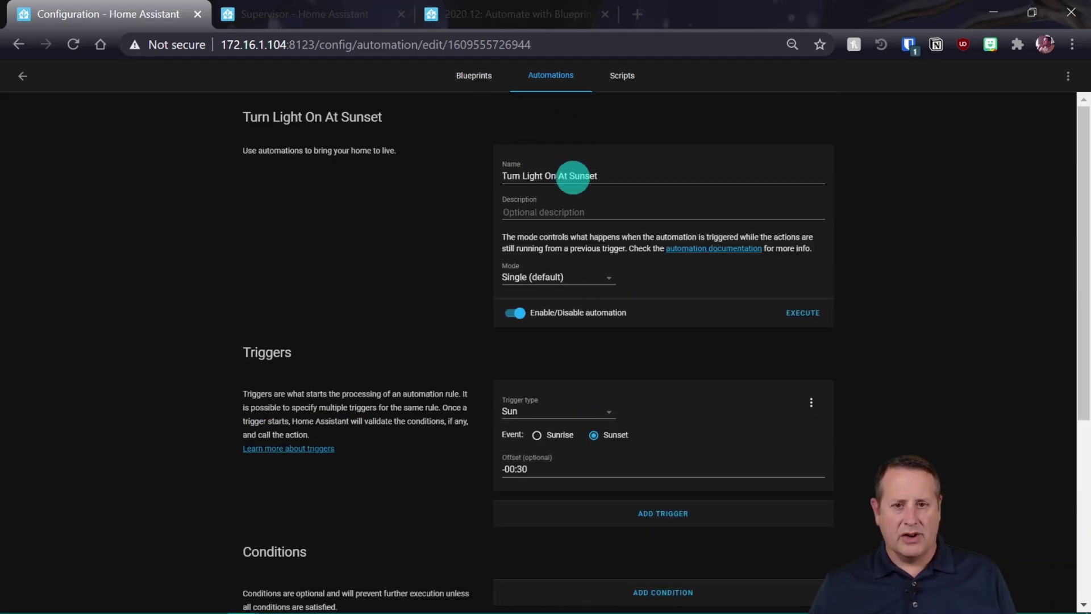
pyautogui.scroll(-5, 966, 352)
# Step: Return to the automations list, enlarge the page and disable the Turn Light On At Sunset automation
pyautogui.click(540, 80)
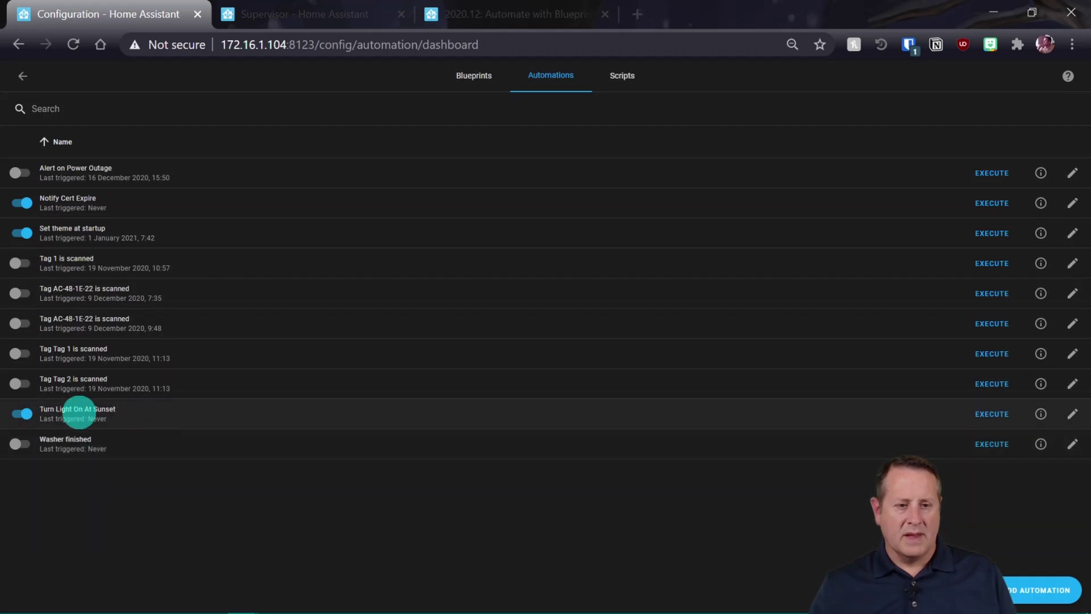
pyautogui.hotkey('ctrl', '+')
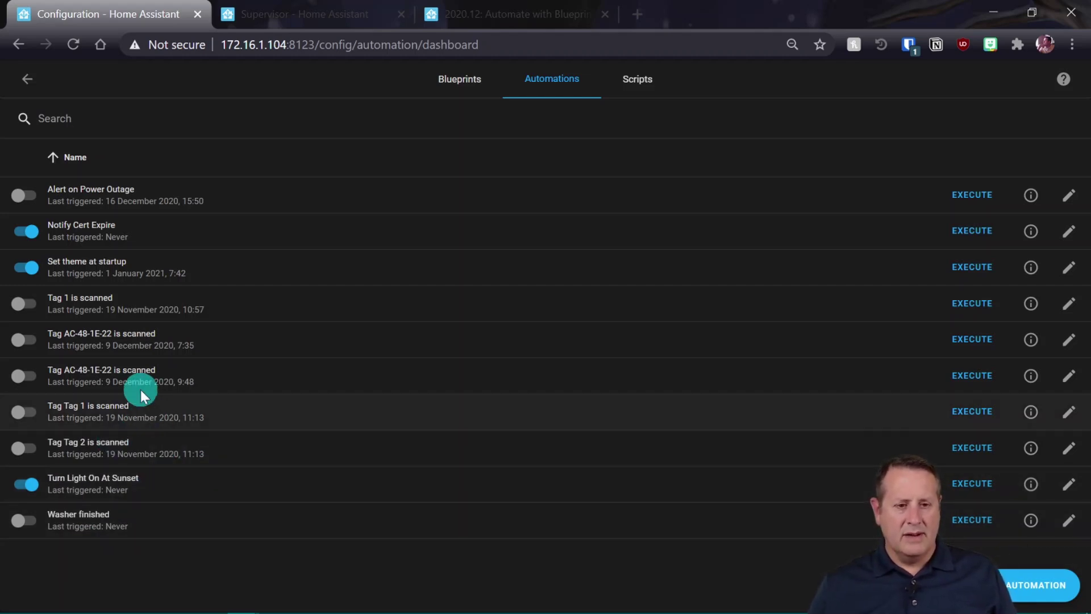
pyautogui.click(29, 484)
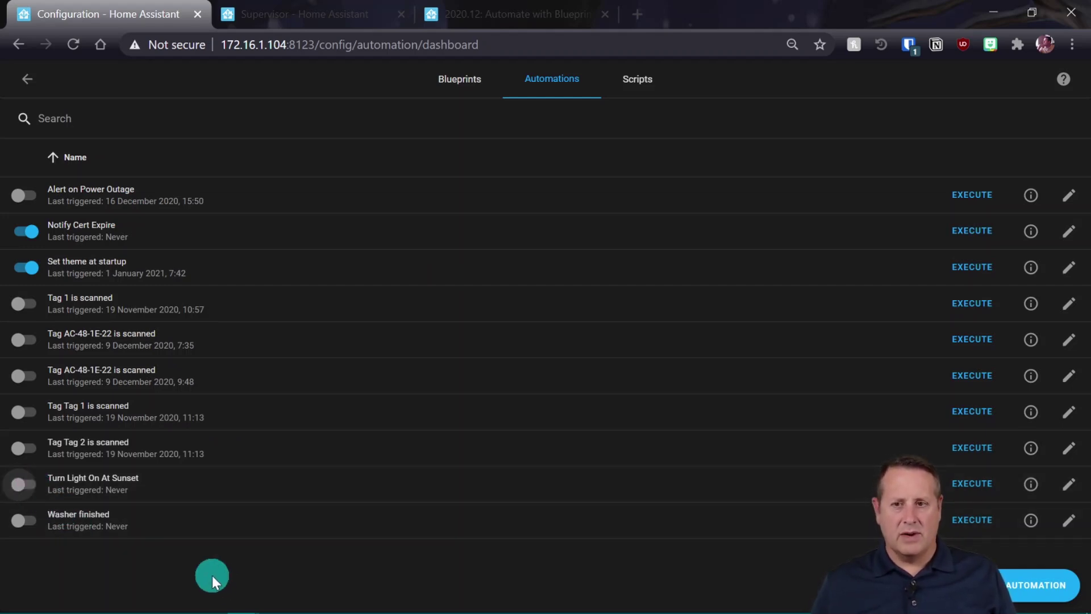
# Step: Switch back to the Supervisor of the instance at 172.16.1.158 and revisit its add-on dashboard, add-on store, snapshots and system pages
pyautogui.click(27, 79)
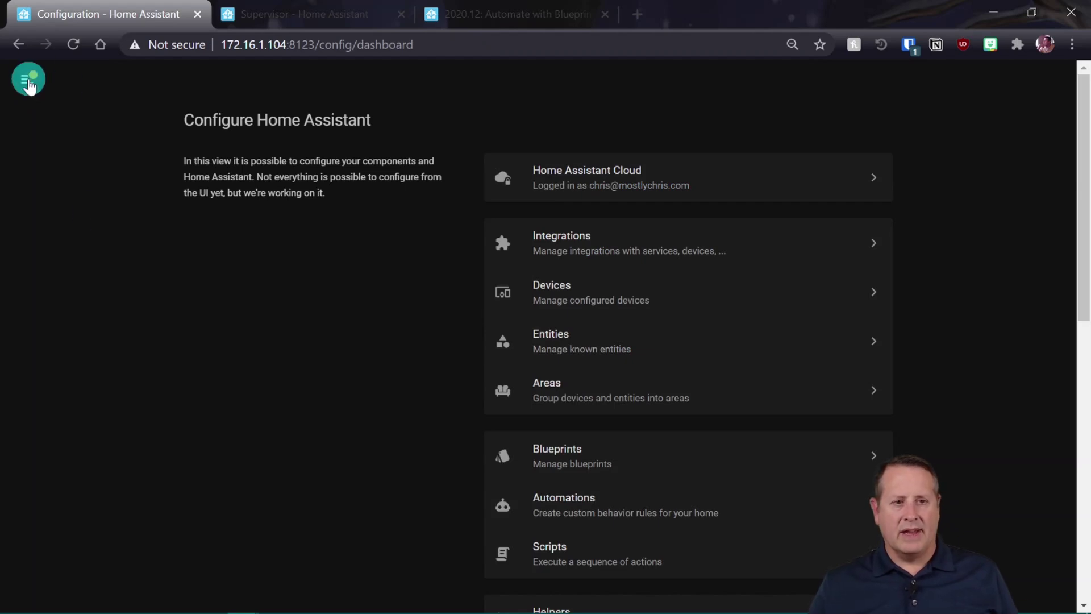
pyautogui.click(28, 81)
pyautogui.click(266, 21)
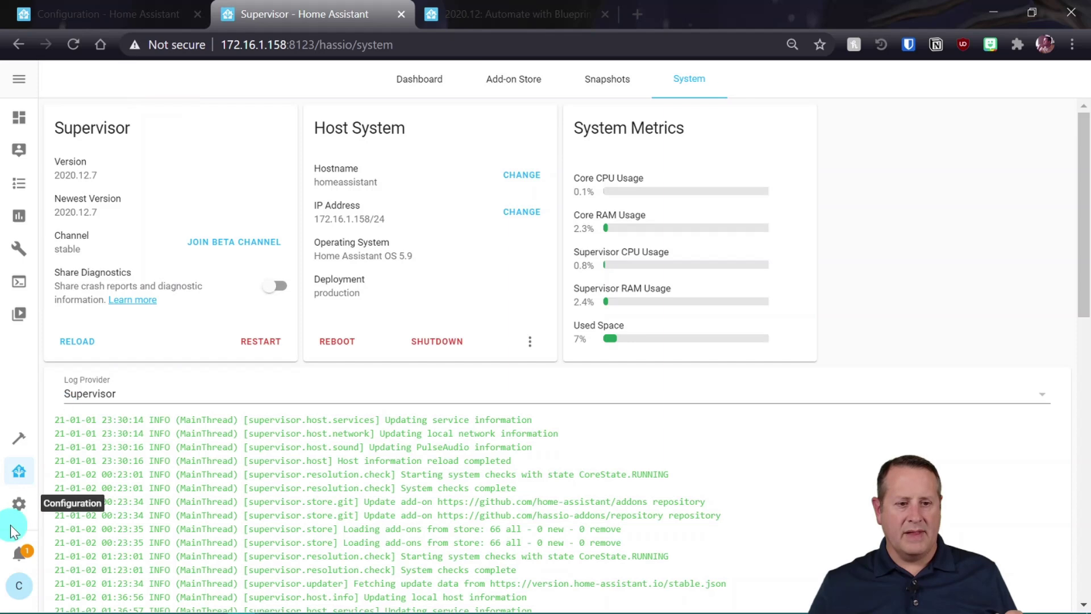
pyautogui.click(17, 469)
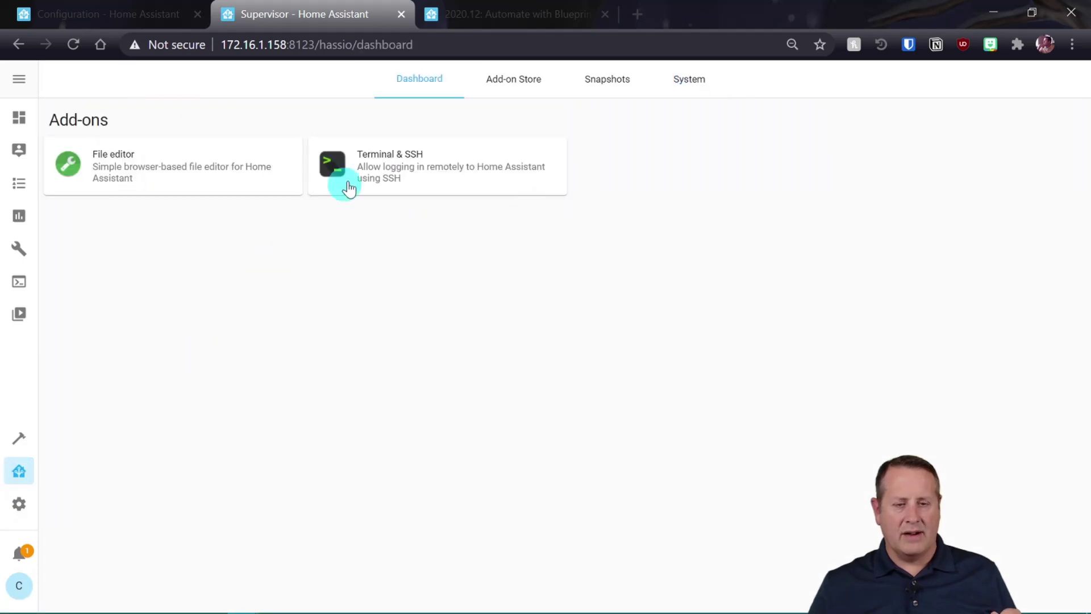
pyautogui.click(521, 84)
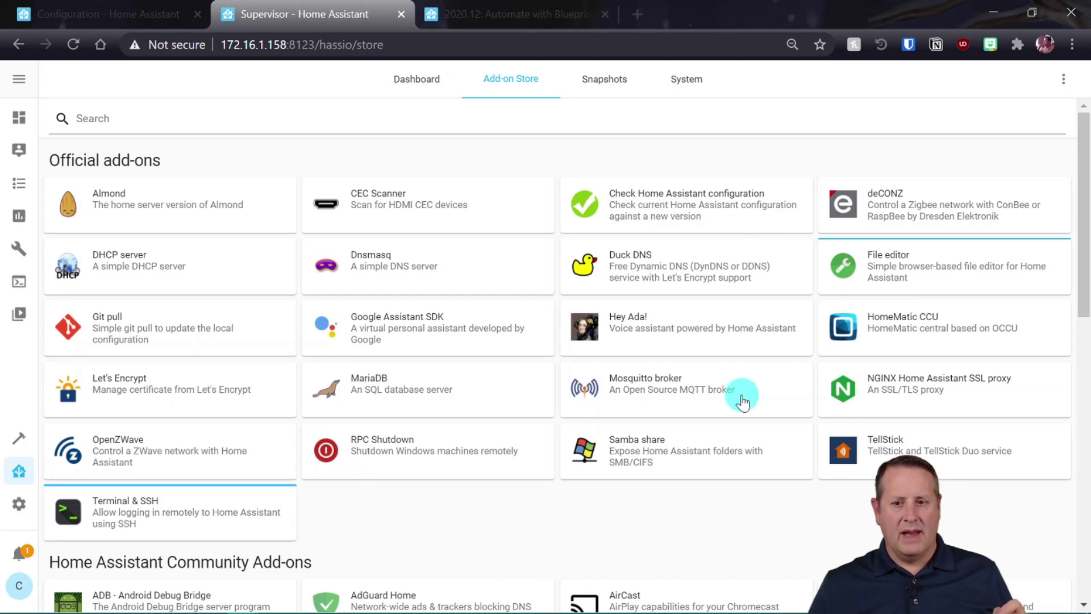
pyautogui.scroll(-12, 395, 391)
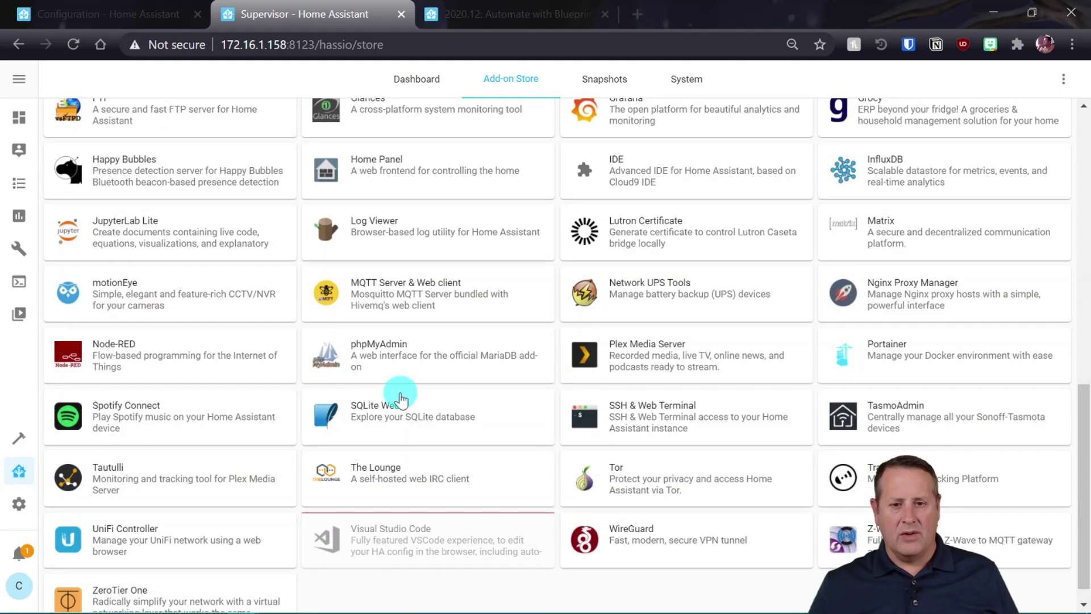
pyautogui.scroll(15, 398, 396)
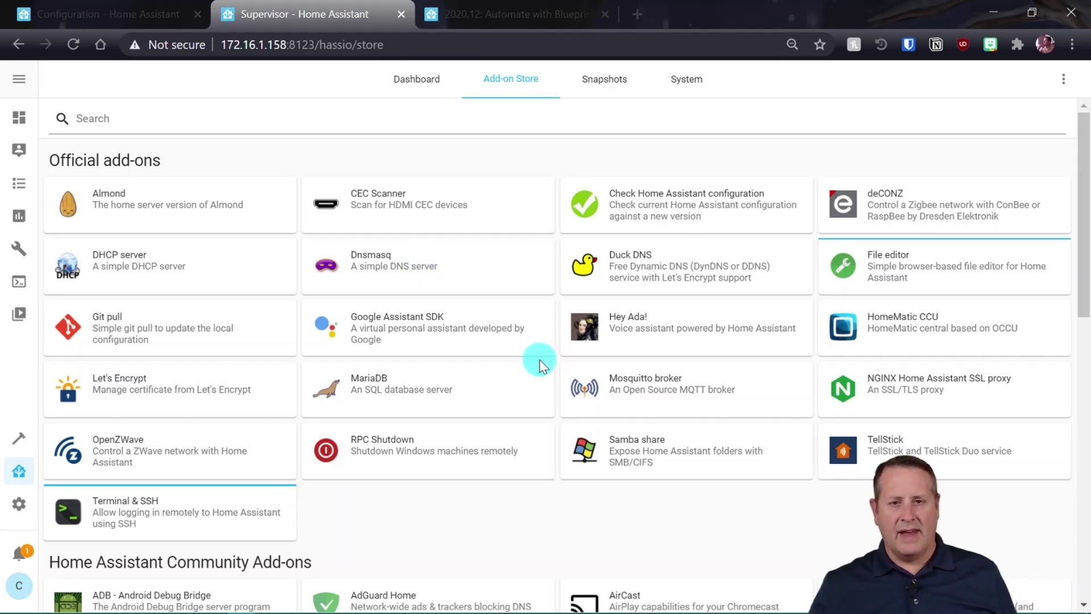
pyautogui.click(603, 87)
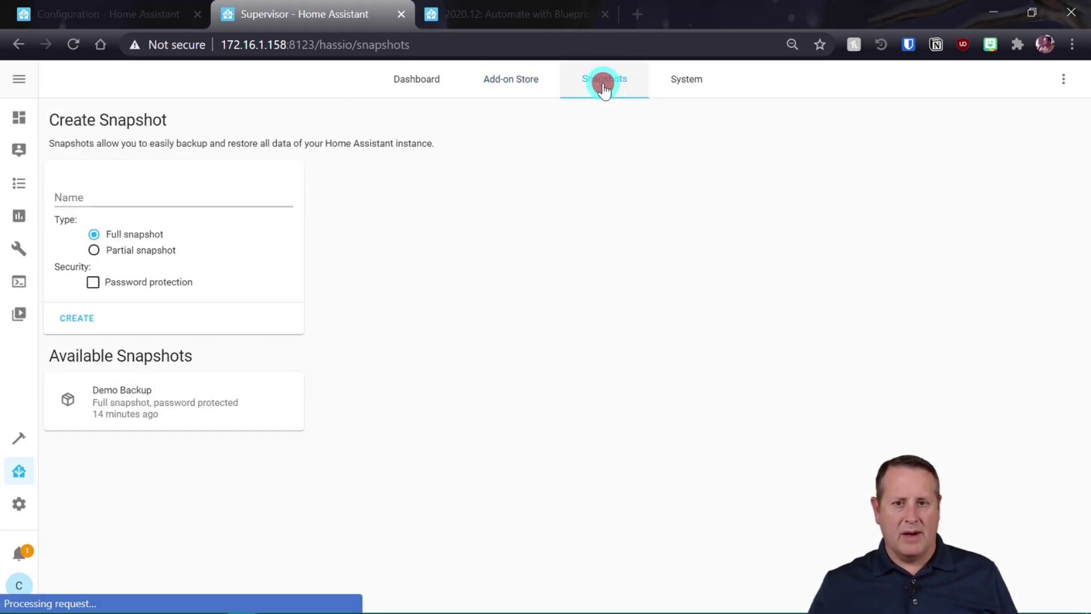
pyautogui.click(693, 85)
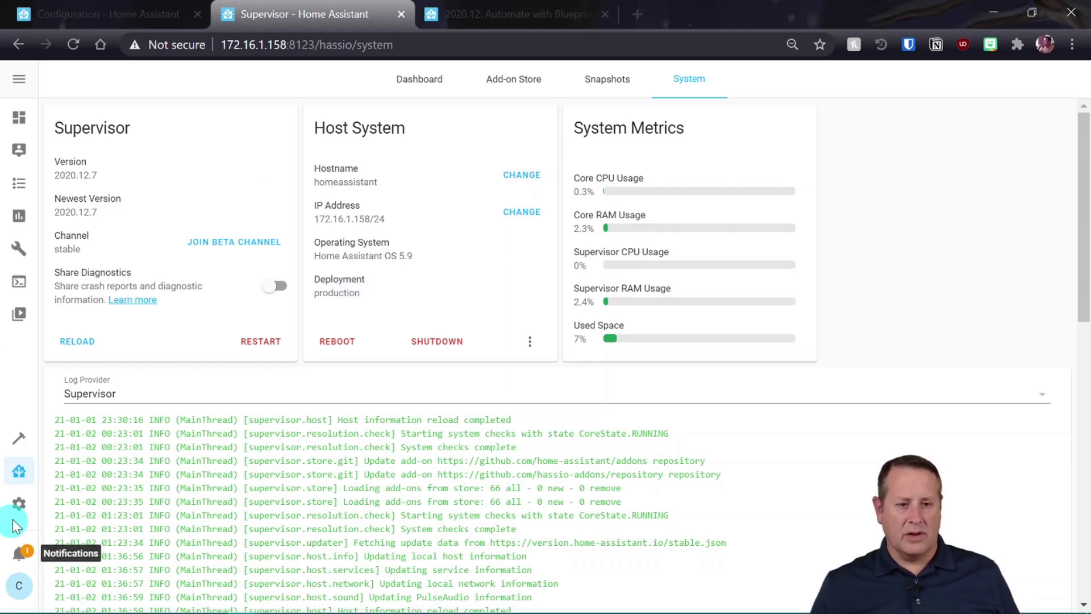
# Step: Open the integrations configuration and look through the full list of integrations available to set up, closing it without adding one
pyautogui.click(18, 503)
pyautogui.click(635, 207)
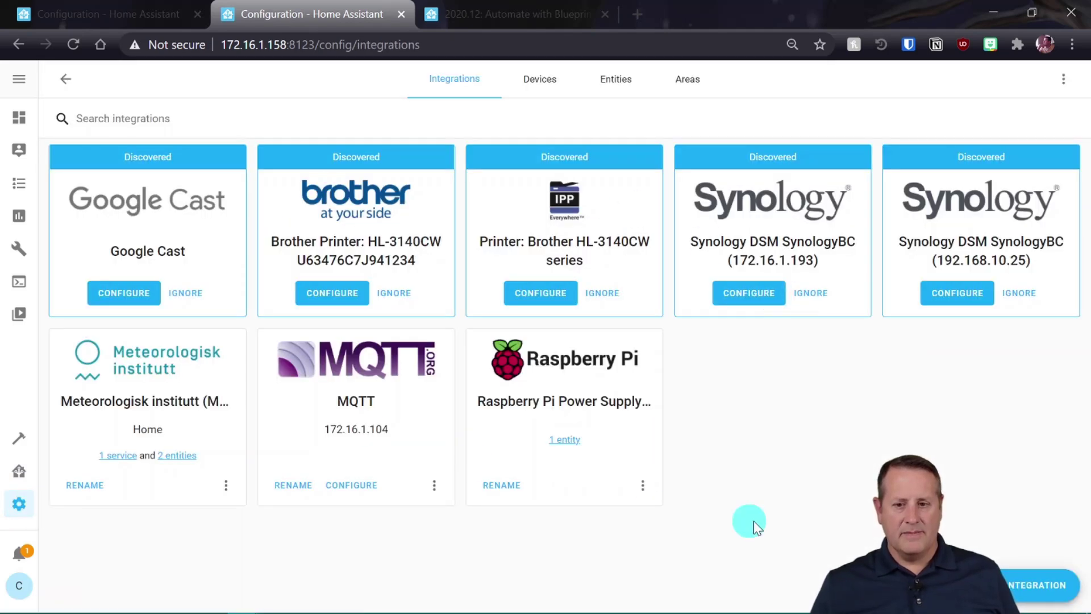
pyautogui.click(1038, 585)
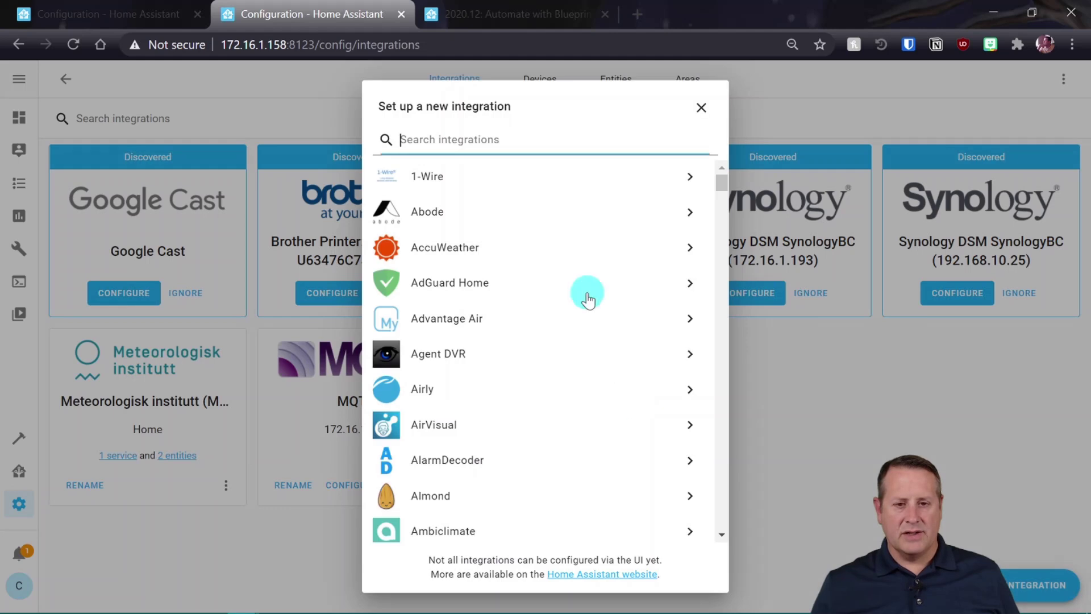
pyautogui.scroll(-3, 493, 284)
pyautogui.scroll(-20, 492, 323)
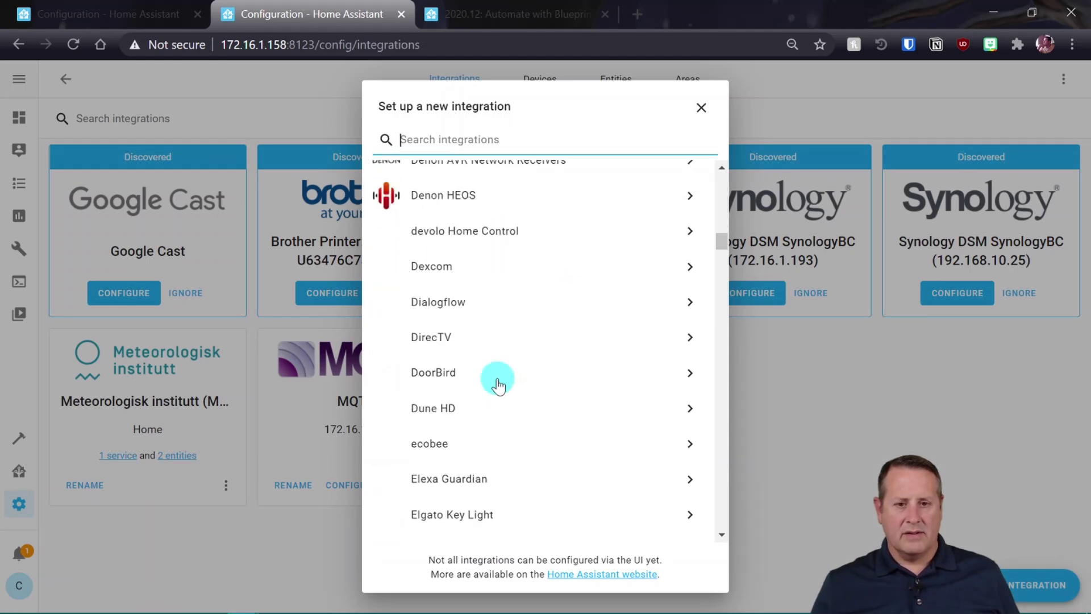
pyautogui.scroll(-20, 494, 388)
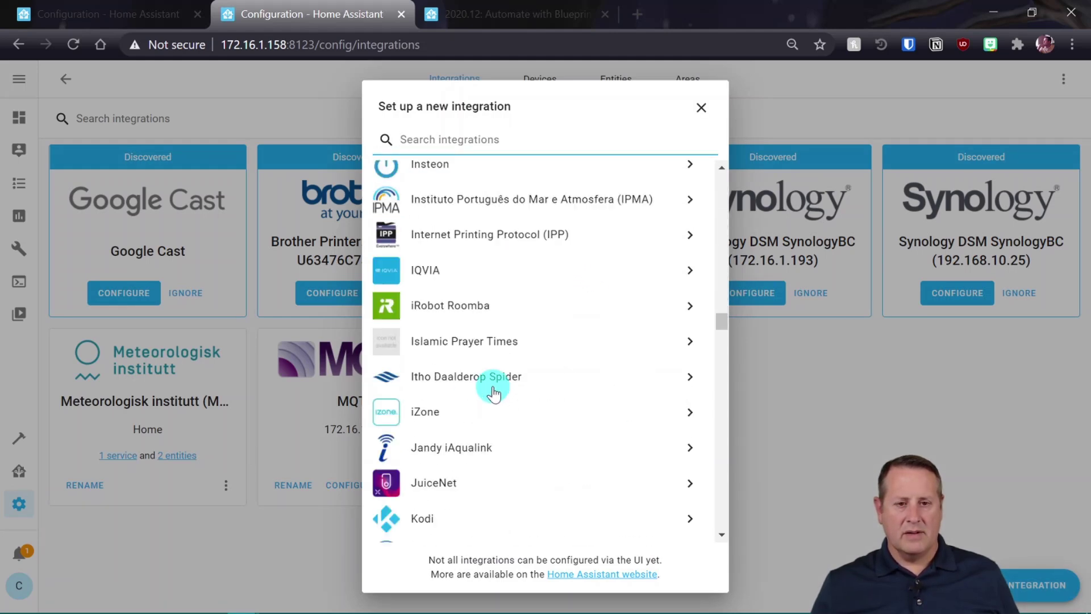
pyautogui.scroll(-20, 493, 398)
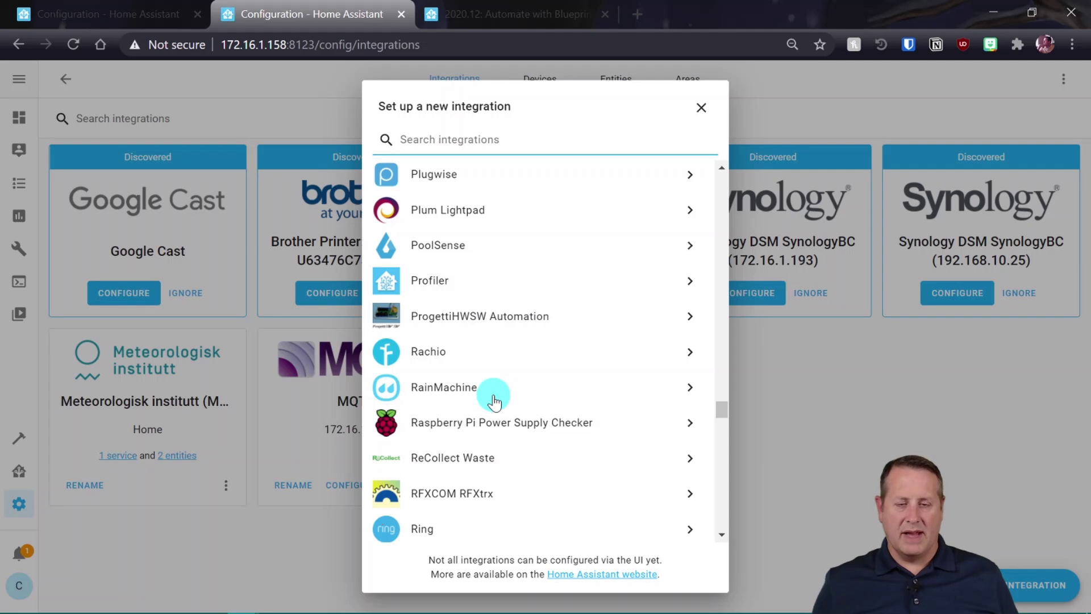
pyautogui.scroll(-6, 493, 401)
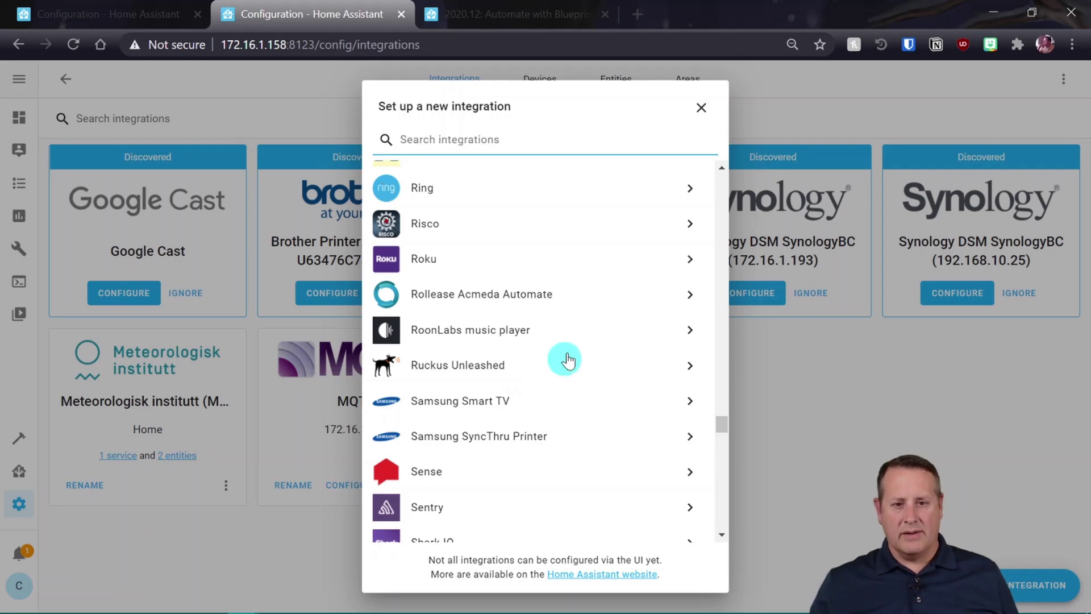
pyautogui.scroll(-9, 477, 332)
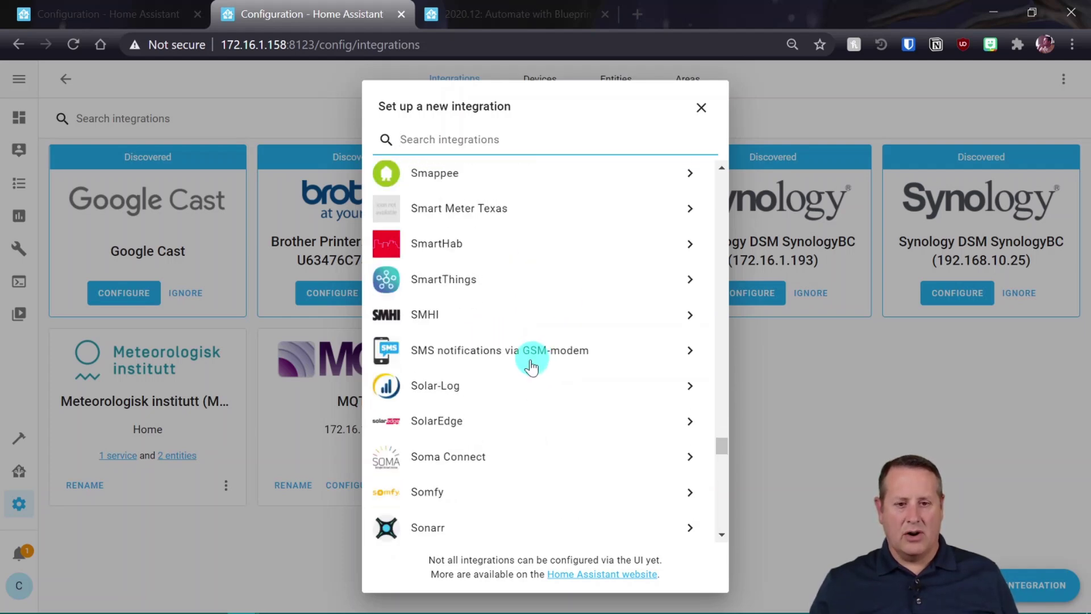
pyautogui.scroll(-9, 532, 366)
pyautogui.scroll(-6, 520, 388)
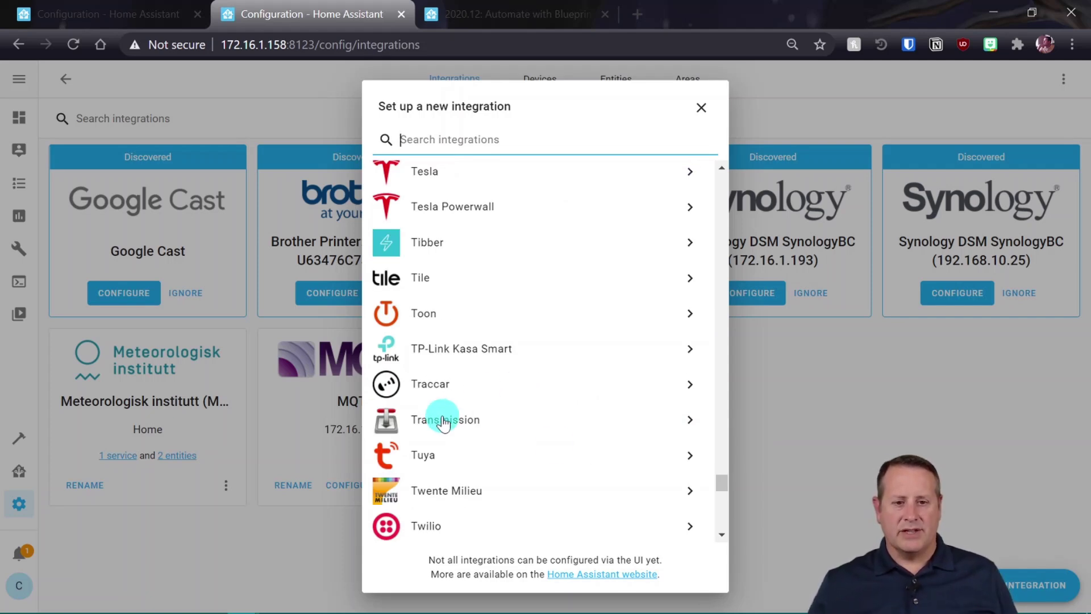
pyautogui.click(703, 109)
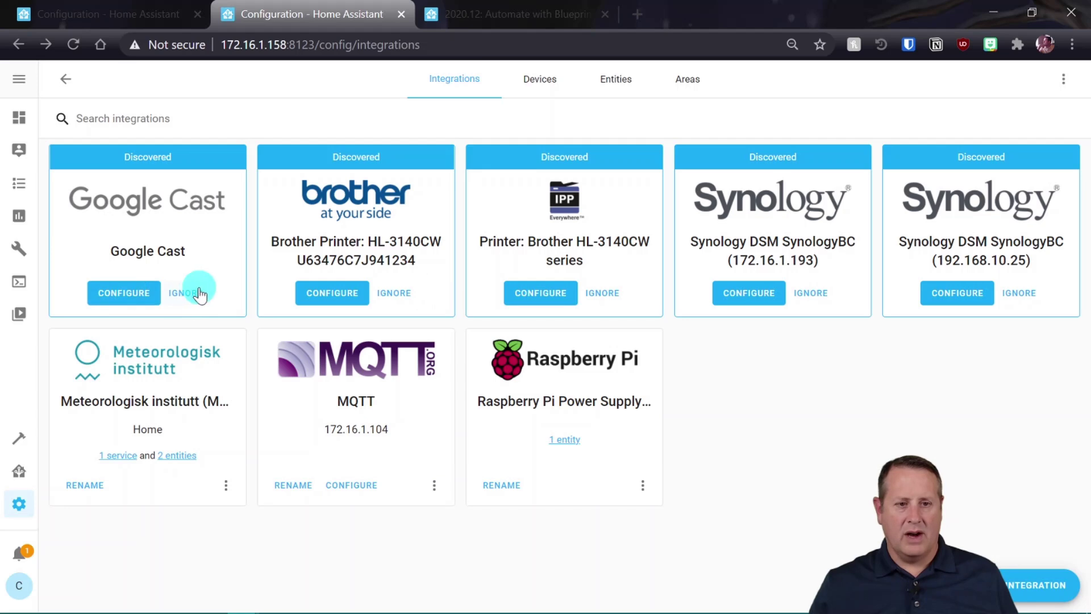
# Step: Set up the discovered Google Cast integration and assign its Guest speaker to the Guest Bedroom area
pyautogui.click(134, 293)
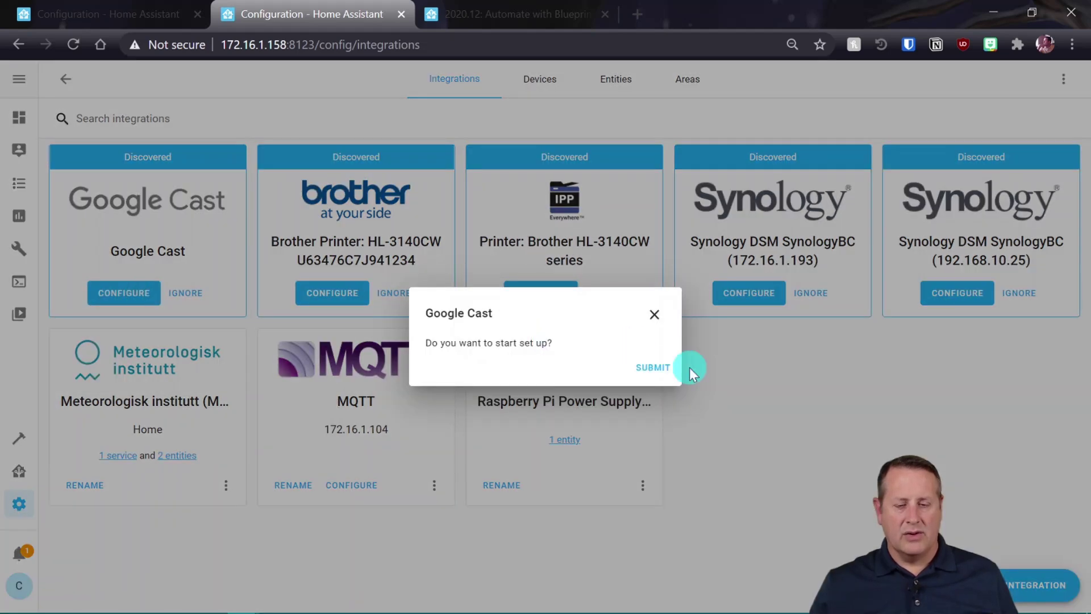
pyautogui.click(659, 367)
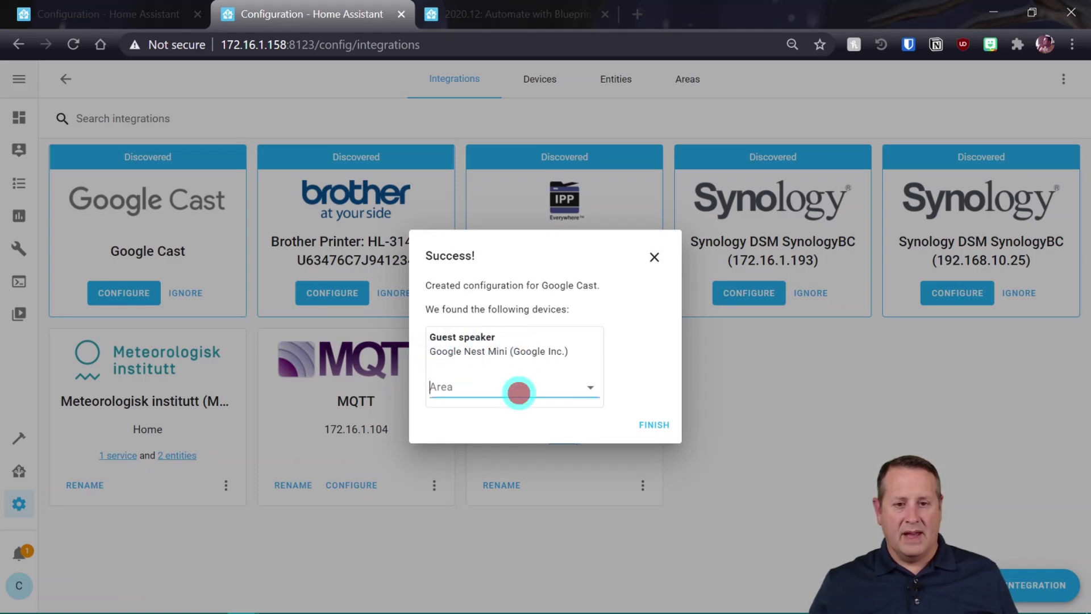
pyautogui.click(518, 392)
# Step: View the device belonging to the Google Cast integration and return to the integrations overview
pyautogui.click(1001, 250)
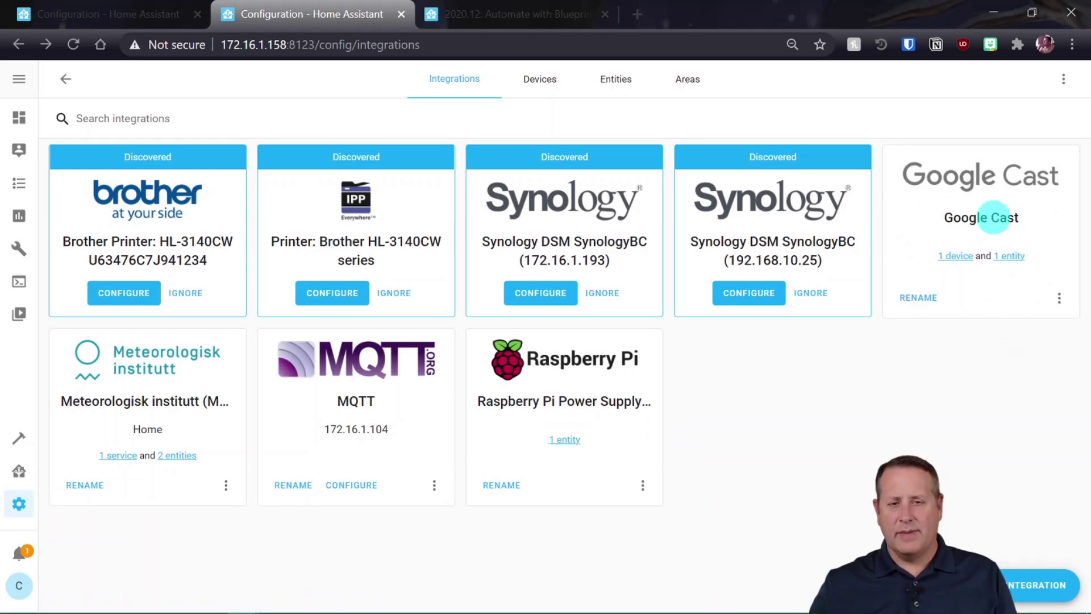
pyautogui.click(949, 257)
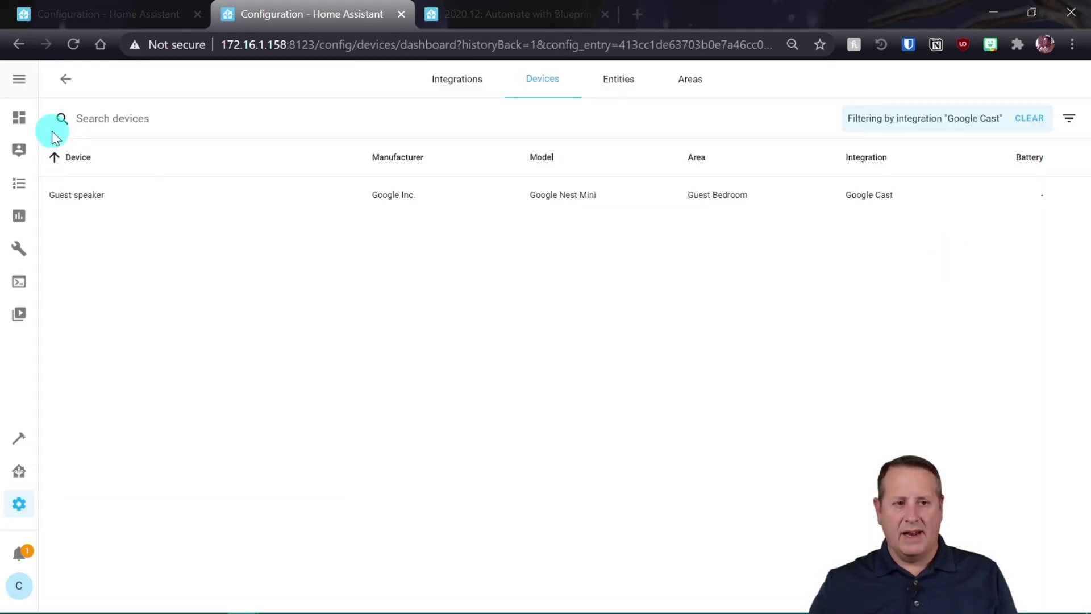
pyautogui.click(69, 79)
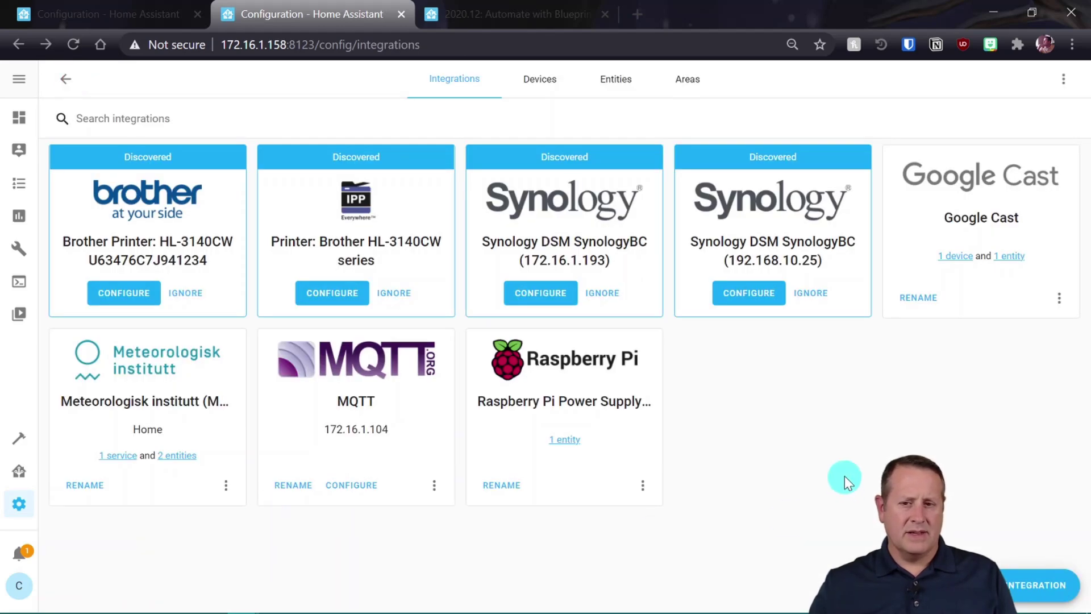